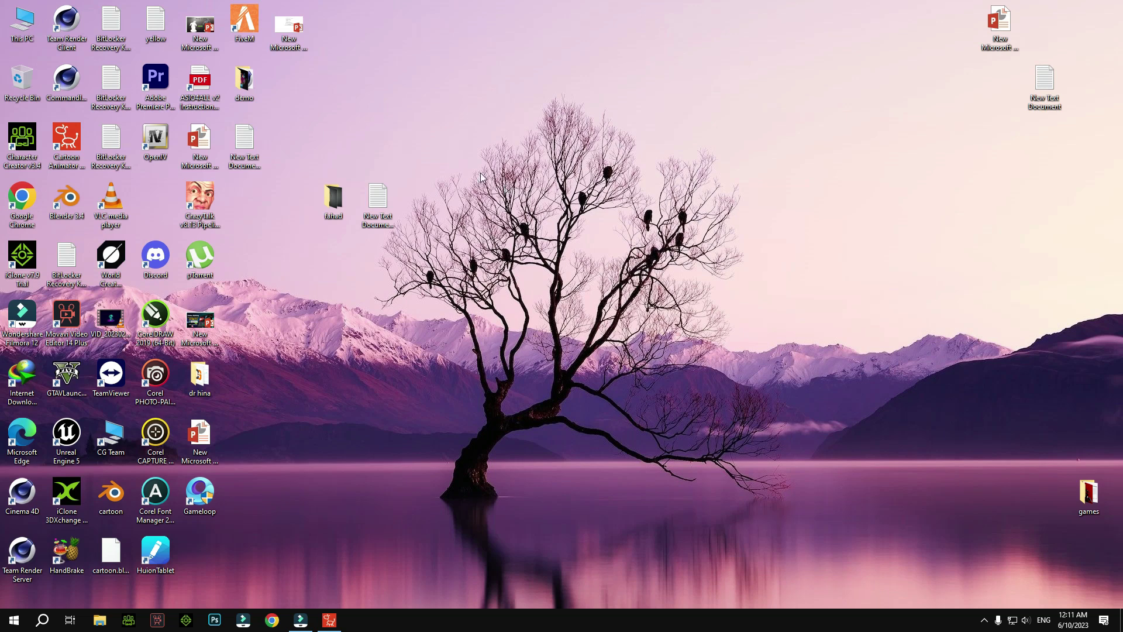
- Bring up the Cartoon Animator 4 window and minimize it again
click(330, 620)
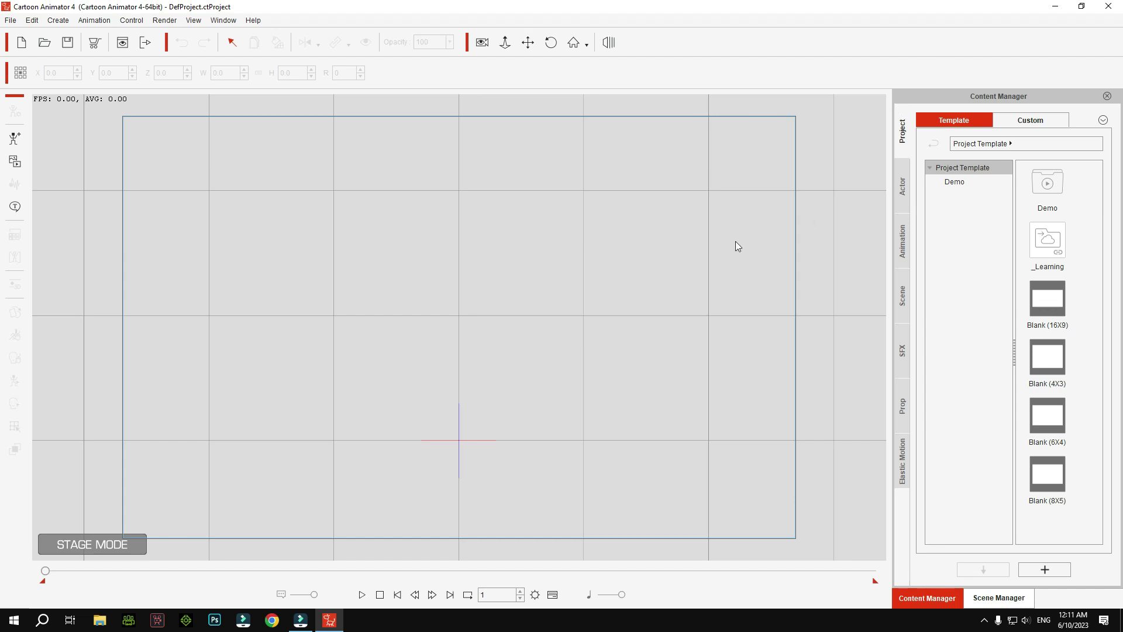
click(1055, 7)
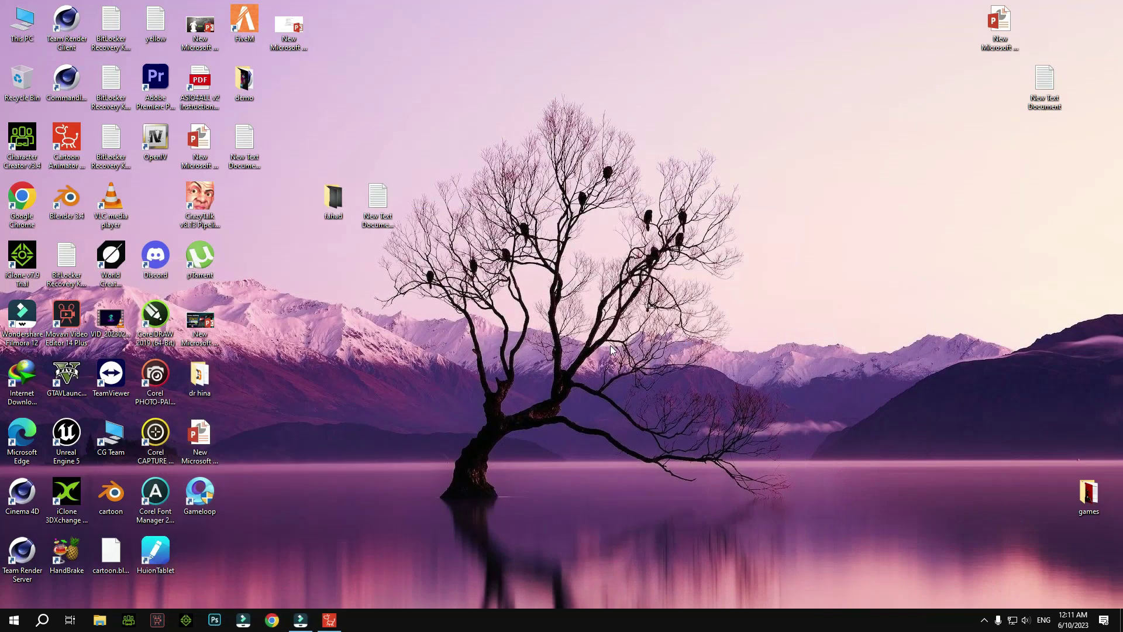
- Switch to Chrome and search Google Images for "2d scenes"
click(272, 621)
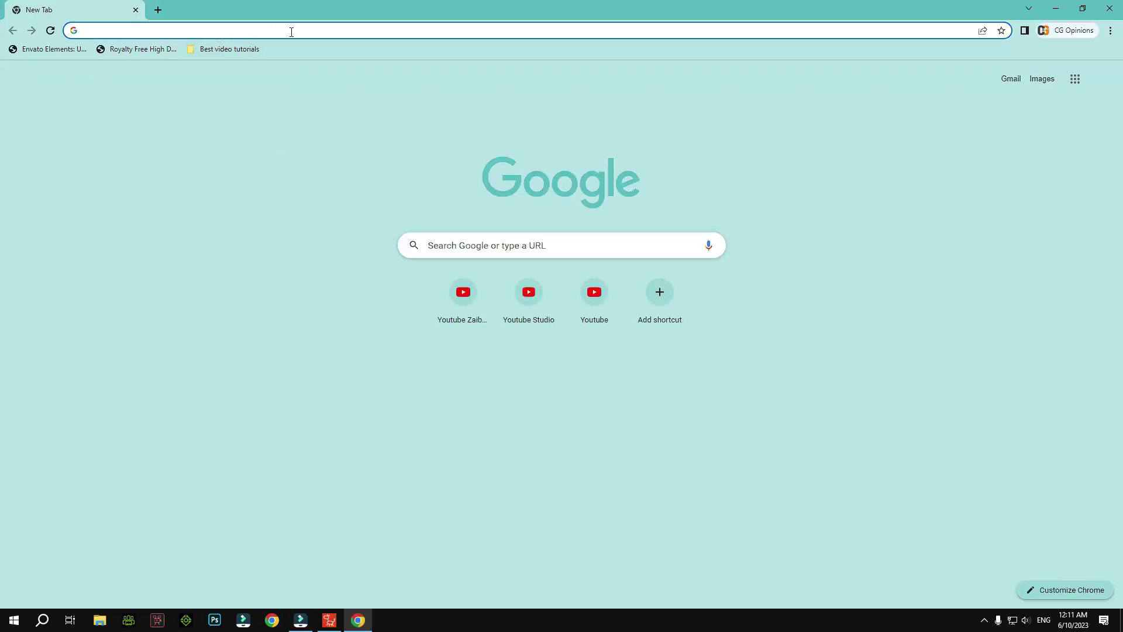
text(2d )
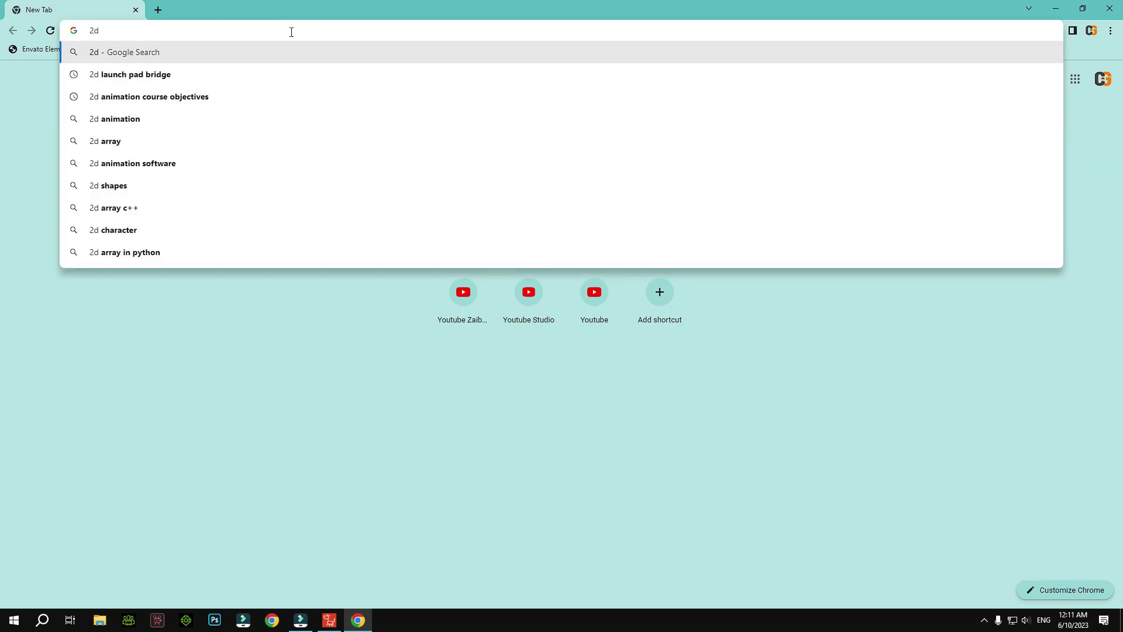
text(scenes)
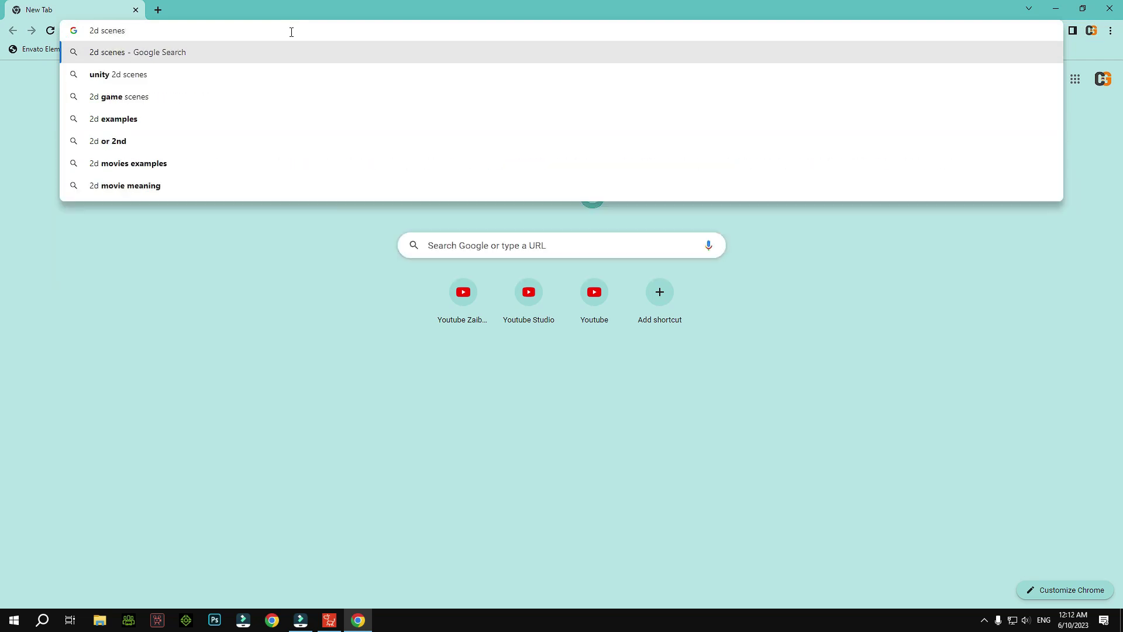
key(Return)
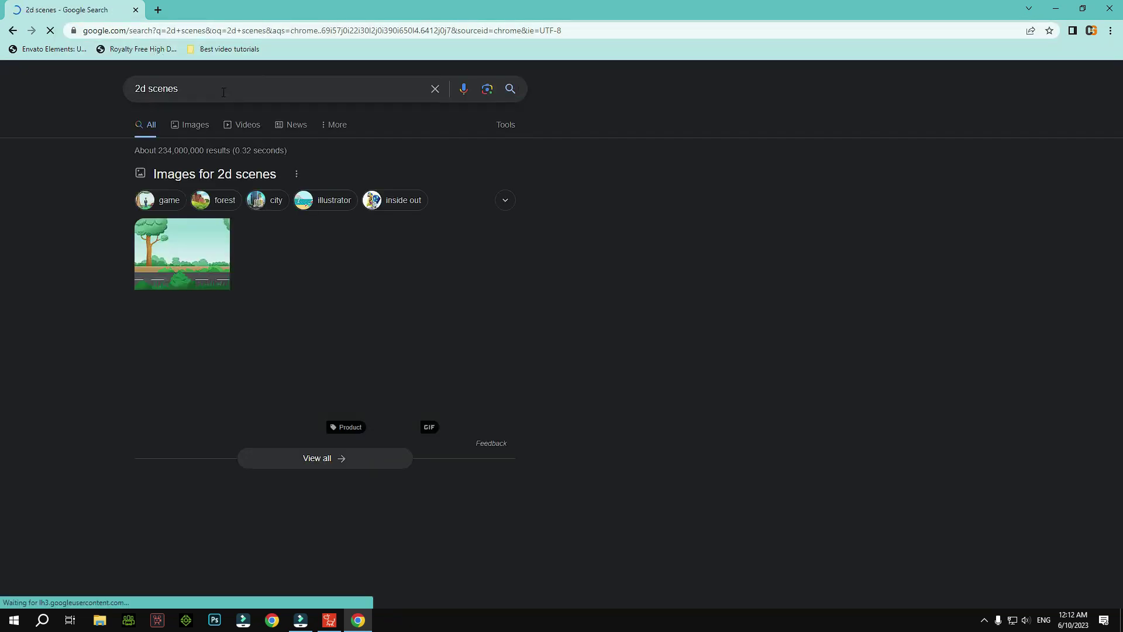
click(195, 129)
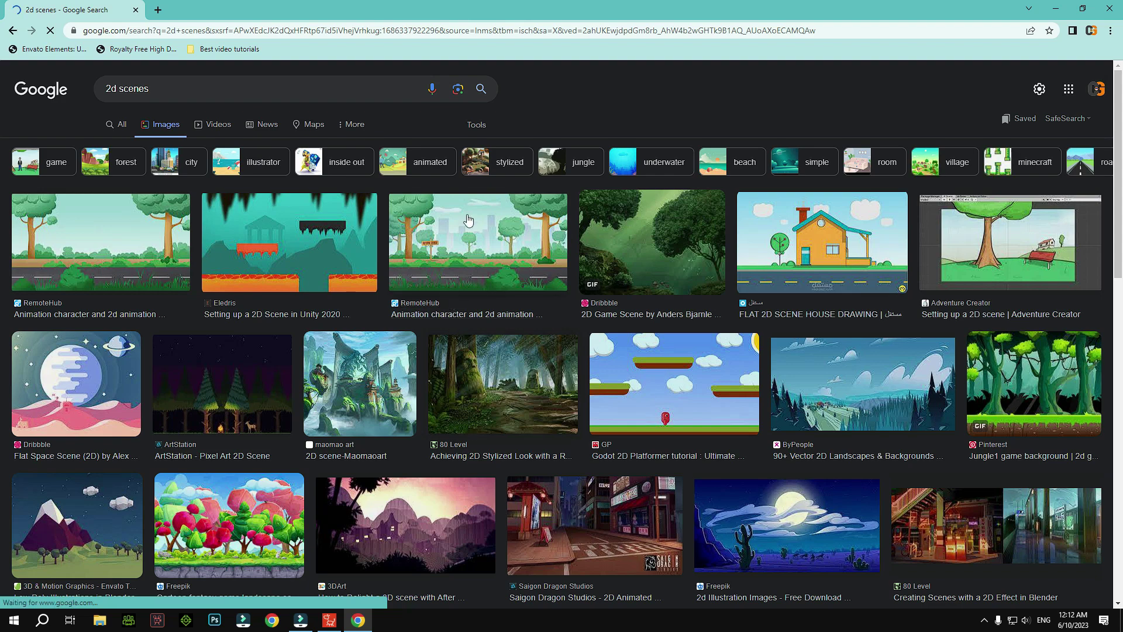
- Filter the image results to show only large images
click(476, 124)
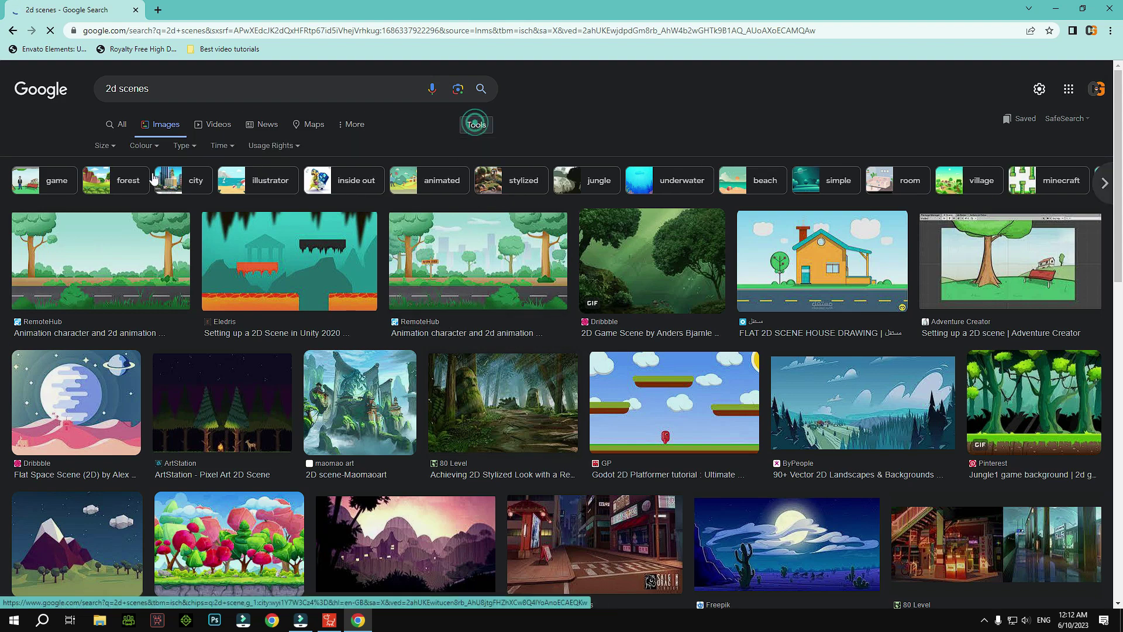
click(113, 146)
click(117, 186)
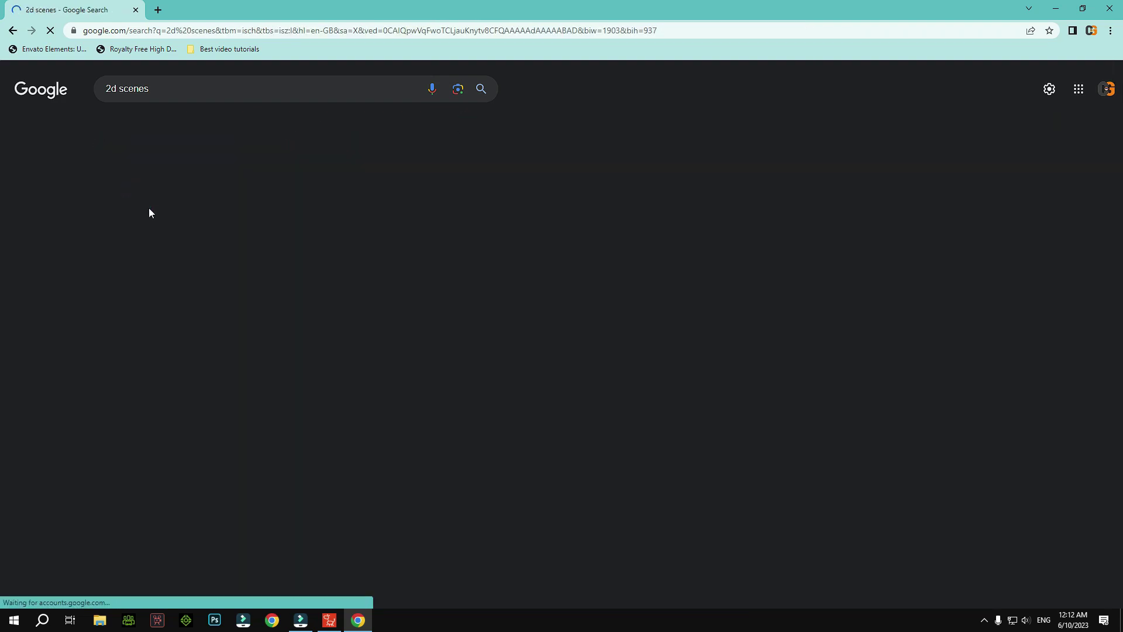
- Browse the 2D scene image results for usable backgrounds and preview the 123RF flat vector house illustration set
scroll(495, 412, down, 2)
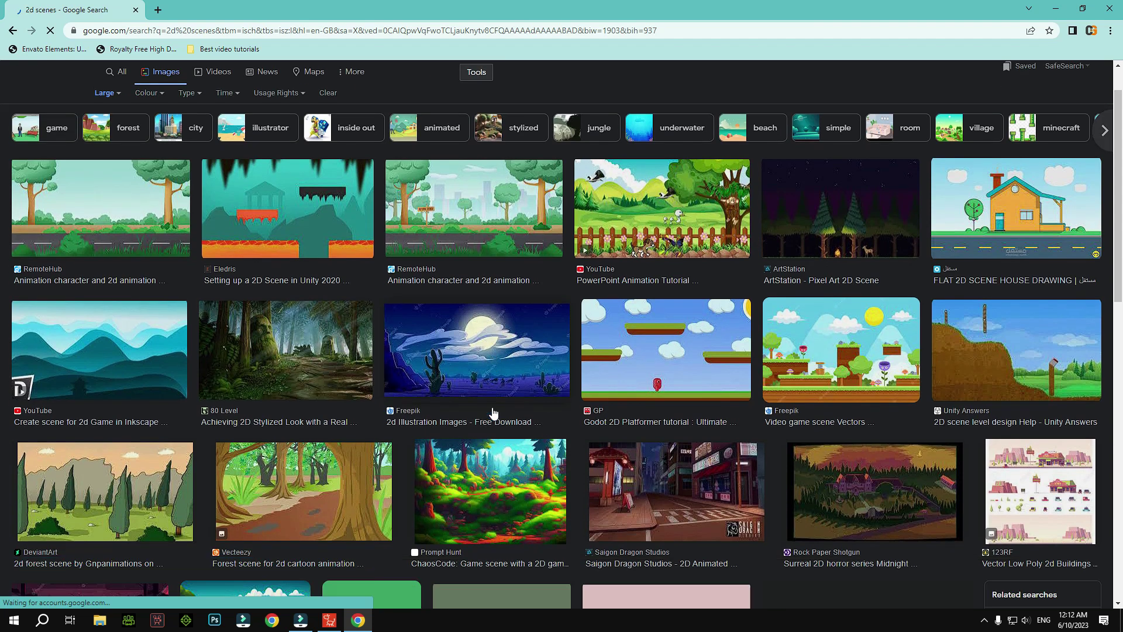
scroll(548, 312, down, 2)
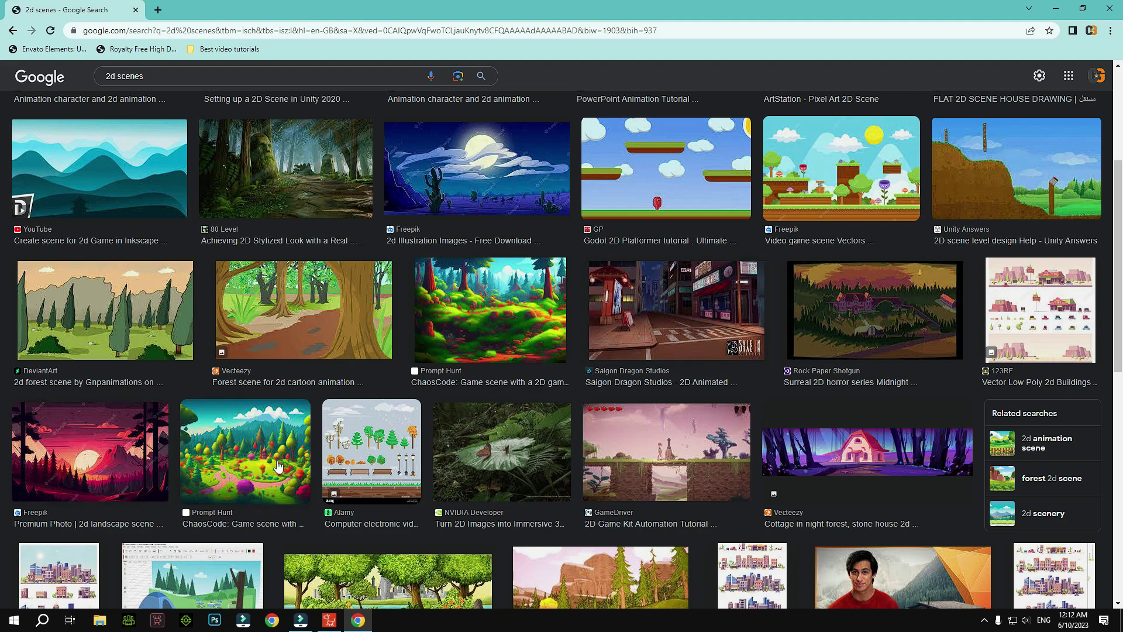
scroll(358, 466, down, 3)
scroll(472, 342, down, 3)
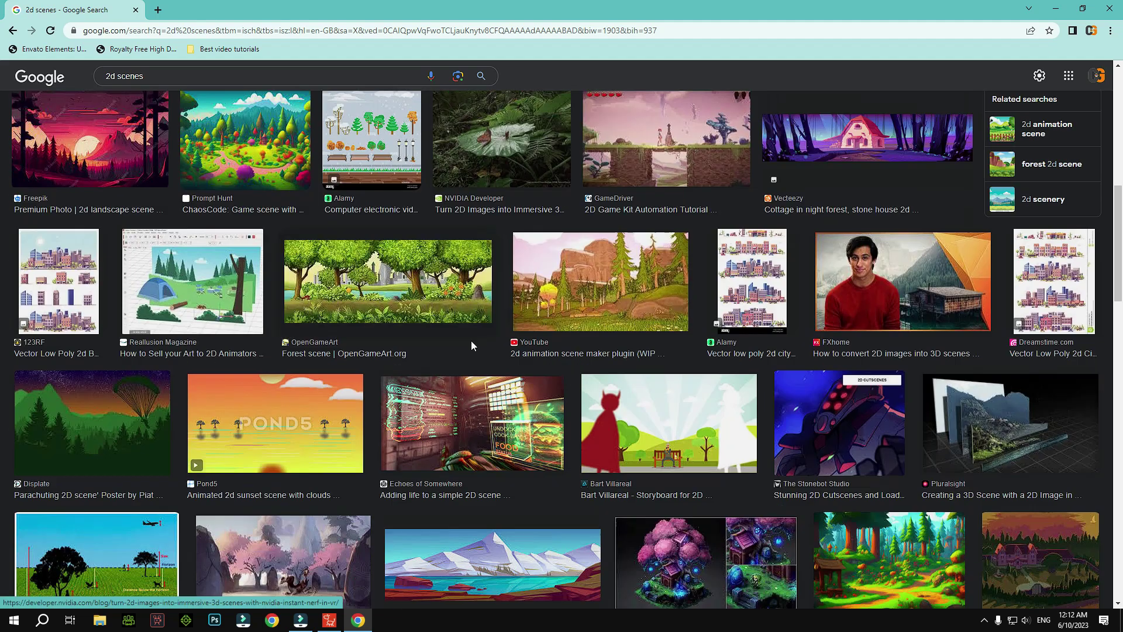
scroll(529, 326, down, 3)
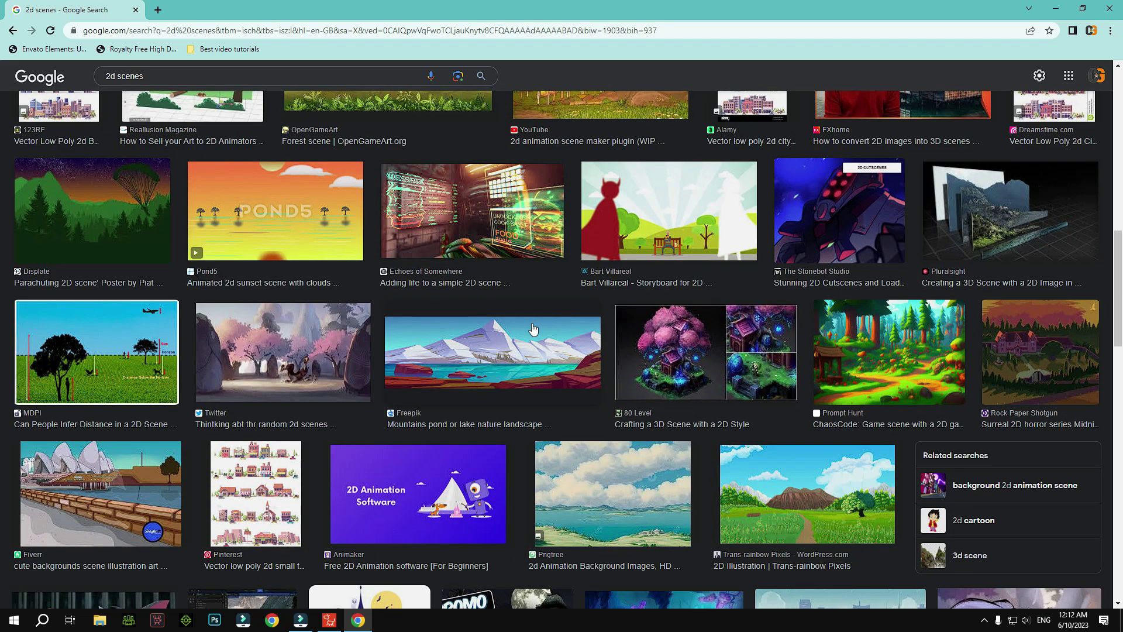
scroll(533, 330, down, 3)
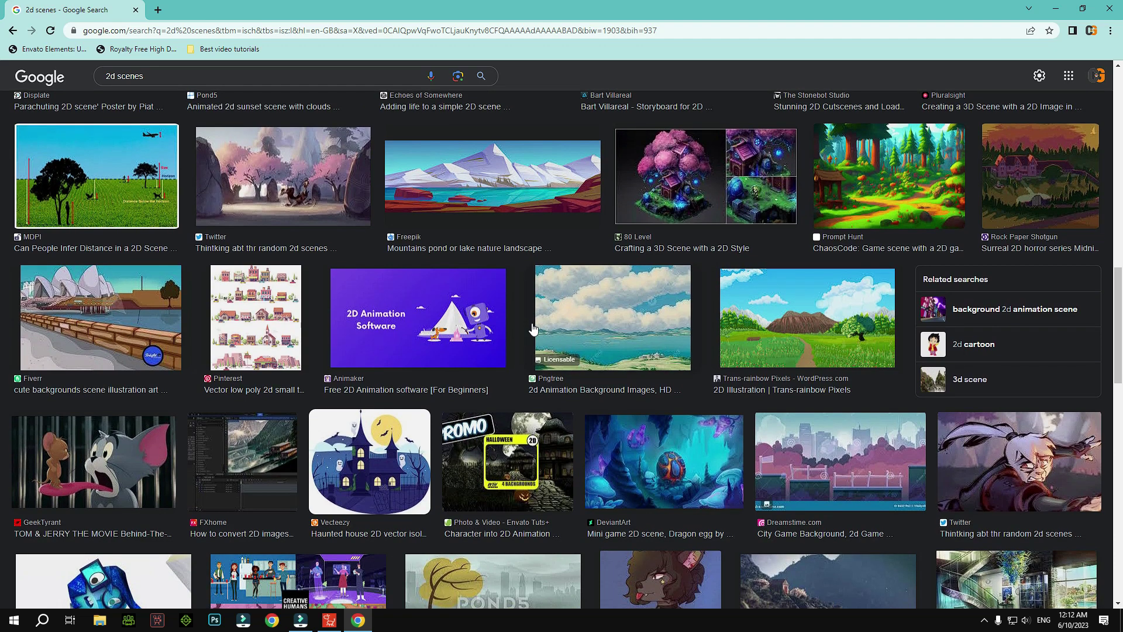
scroll(533, 329, down, 4)
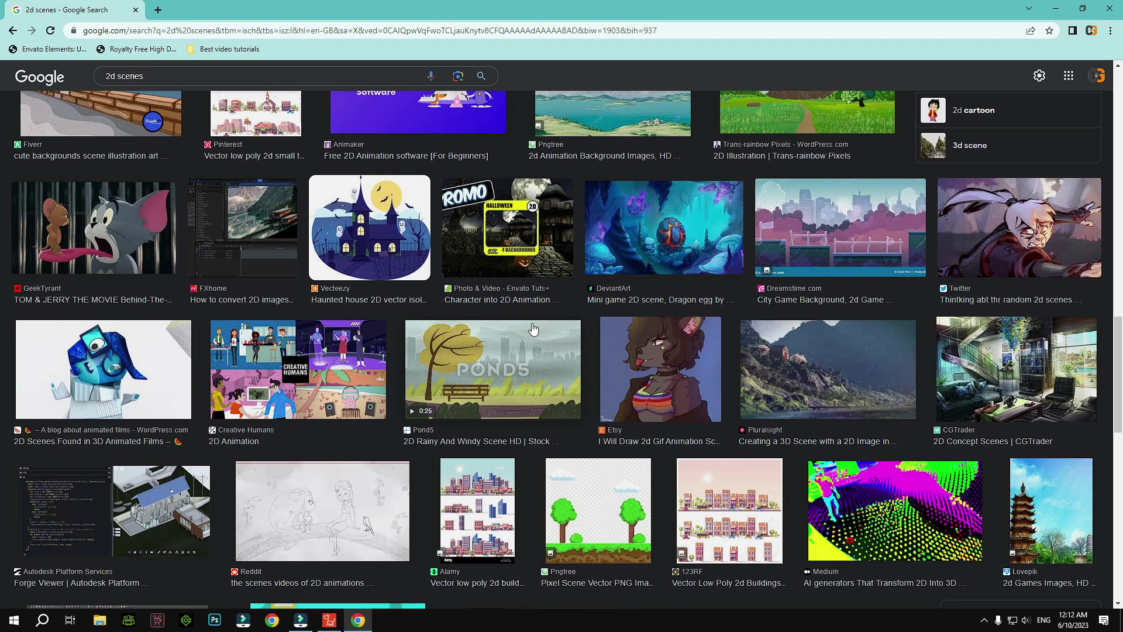
scroll(533, 330, down, 3)
scroll(533, 328, down, 4)
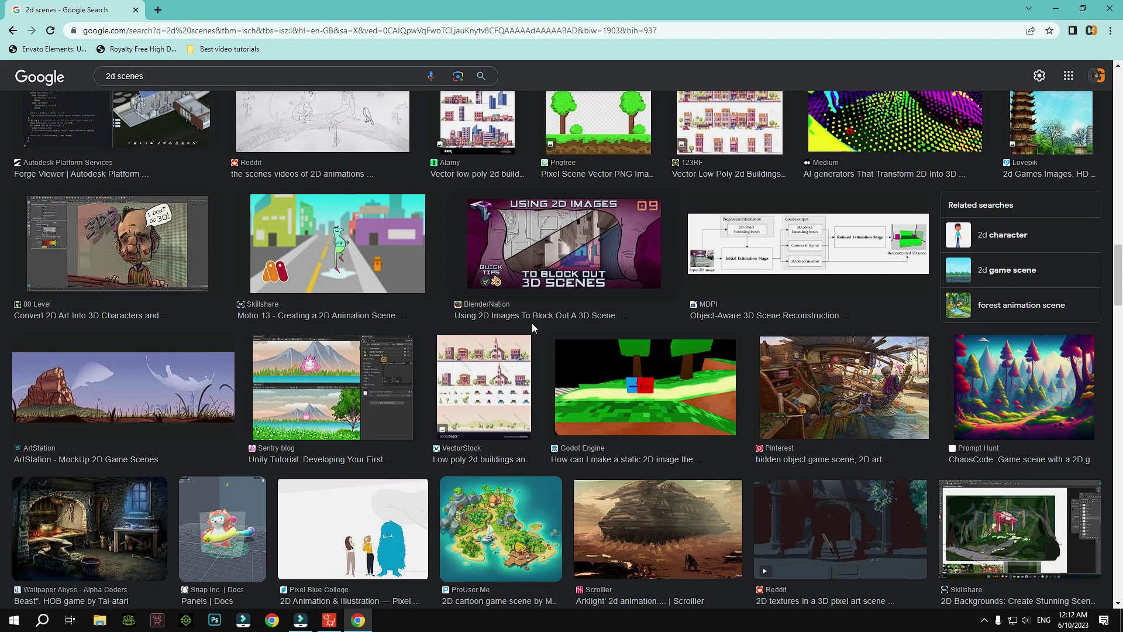
scroll(531, 323, down, 7)
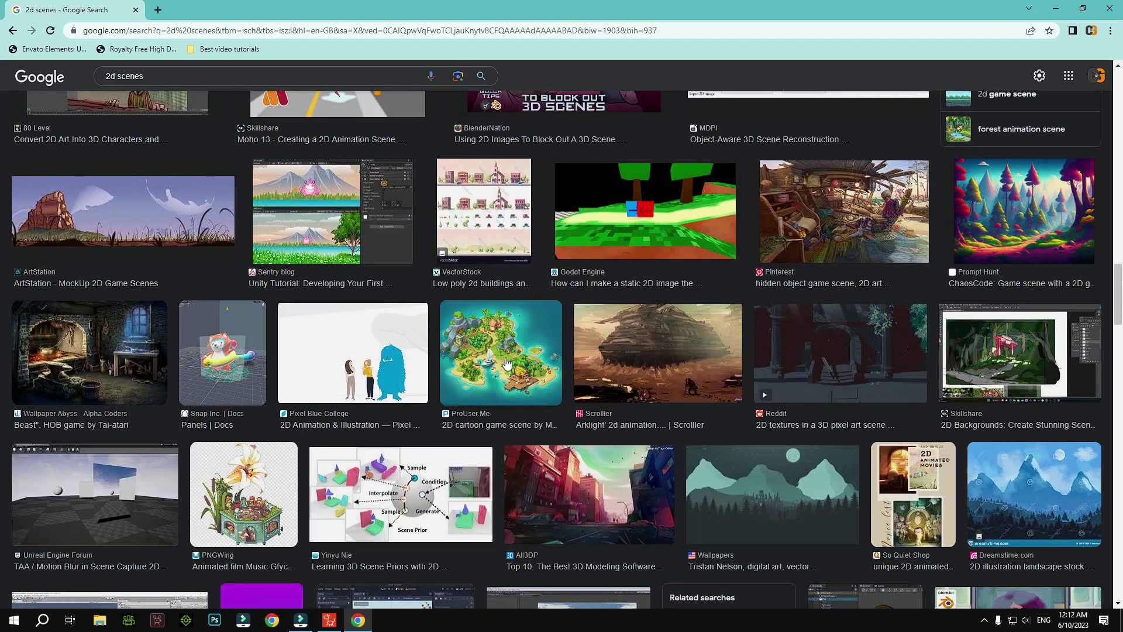
scroll(450, 385, down, 4)
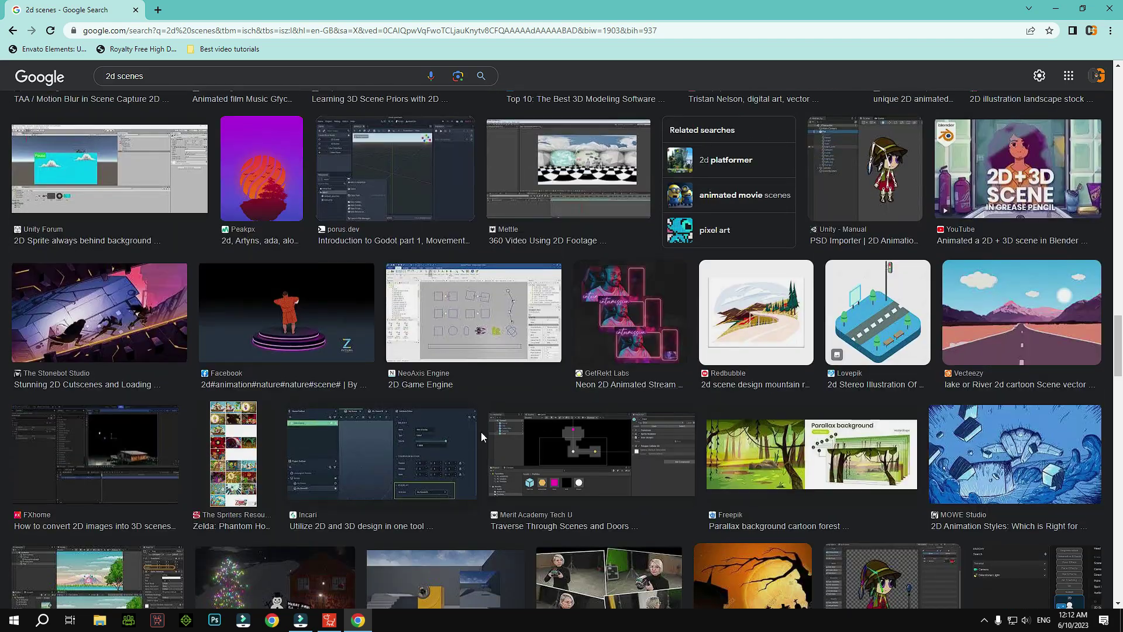
scroll(428, 422, down, 4)
scroll(532, 393, down, 2)
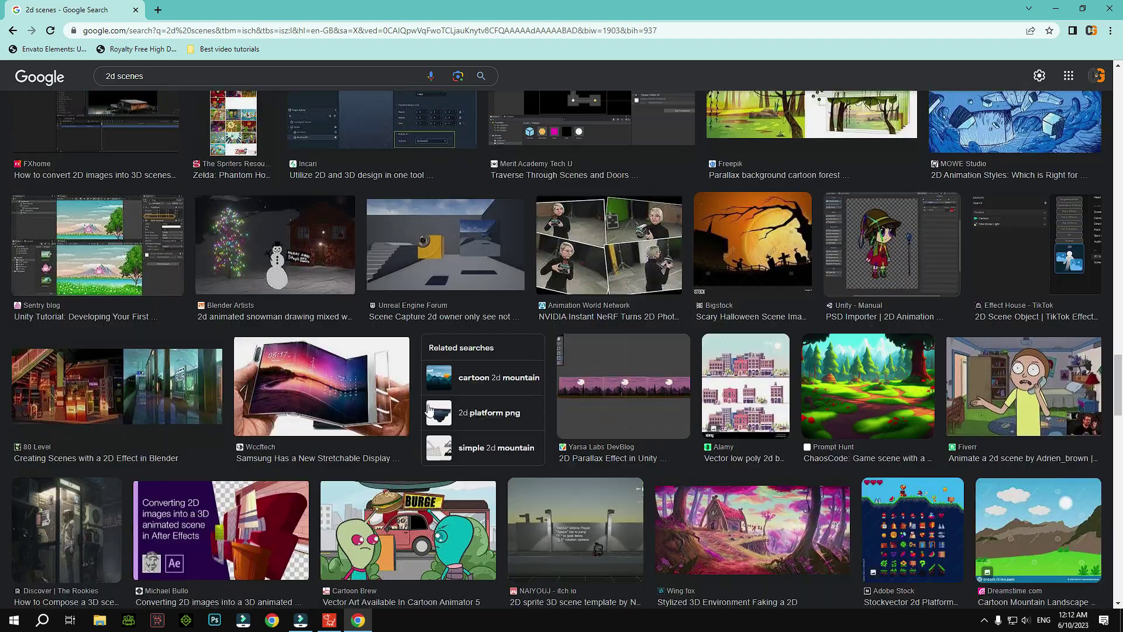
scroll(691, 411, down, 4)
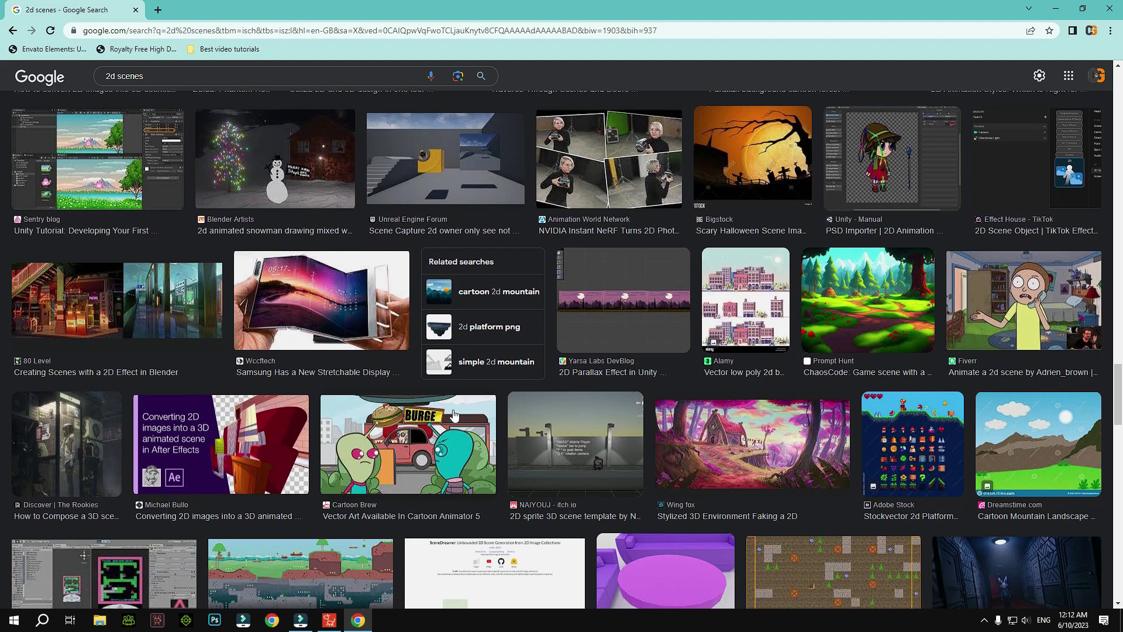
scroll(513, 408, down, 4)
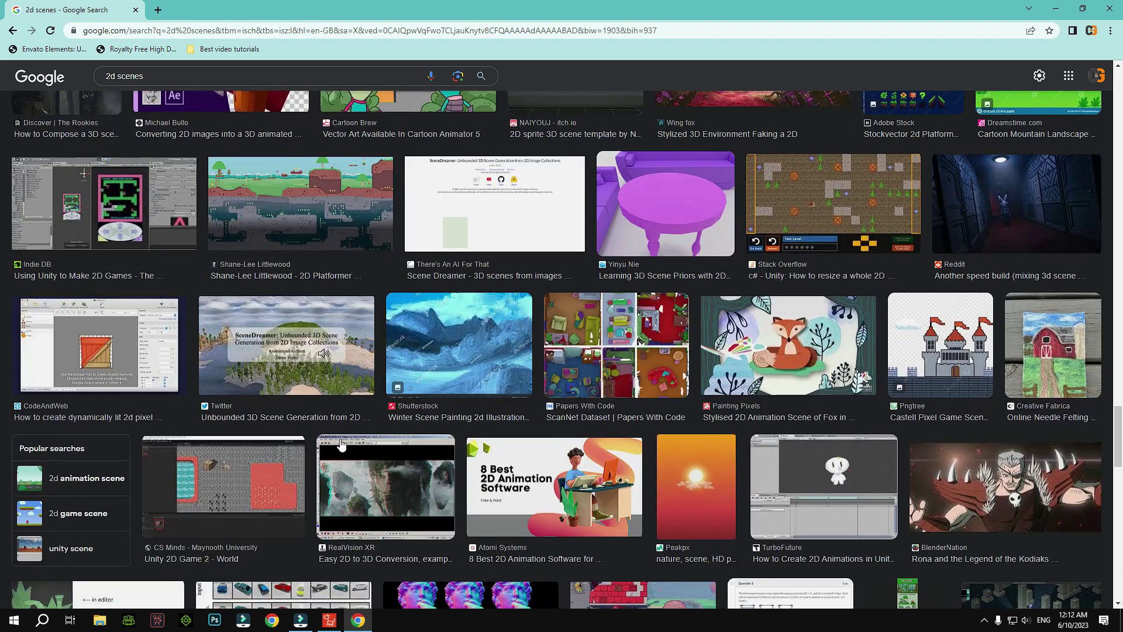
scroll(511, 408, down, 4)
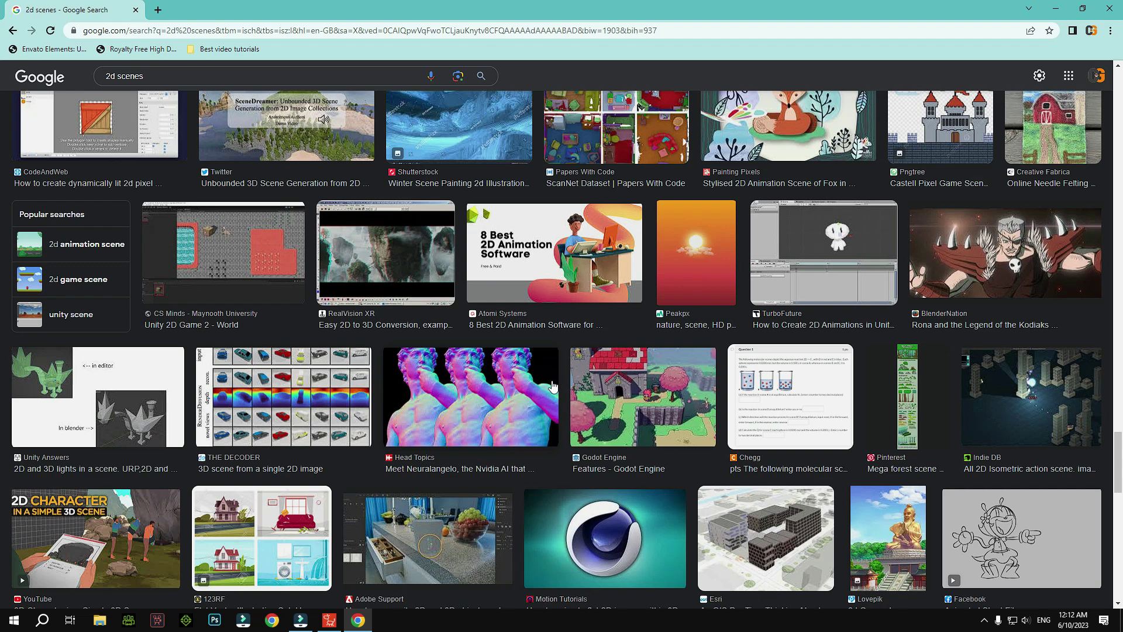
scroll(594, 381, down, 2)
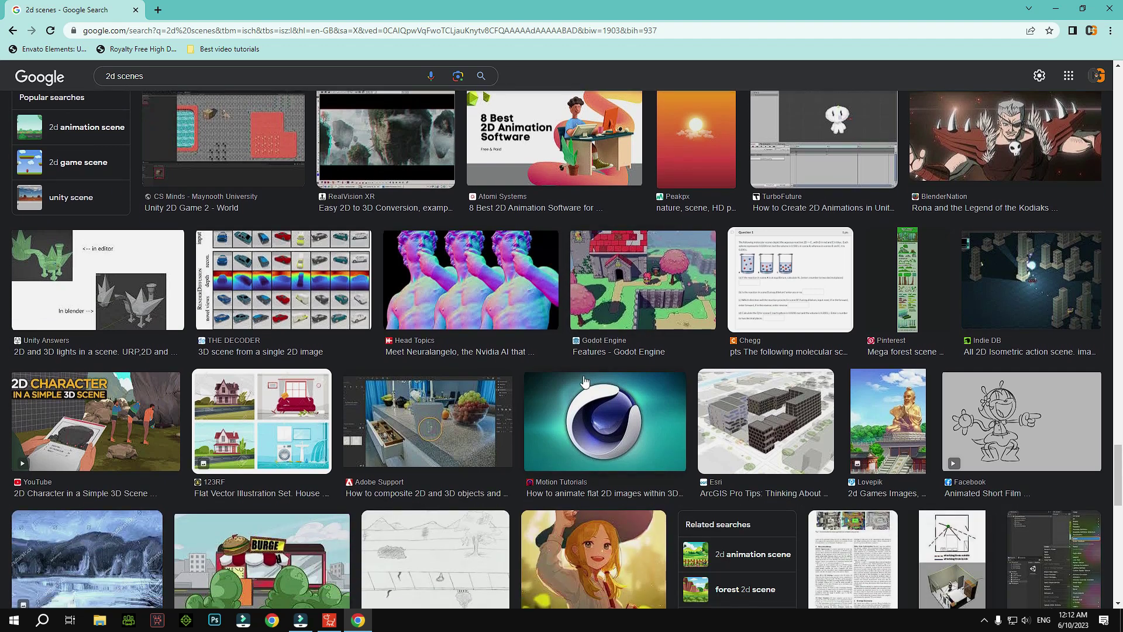
click(273, 432)
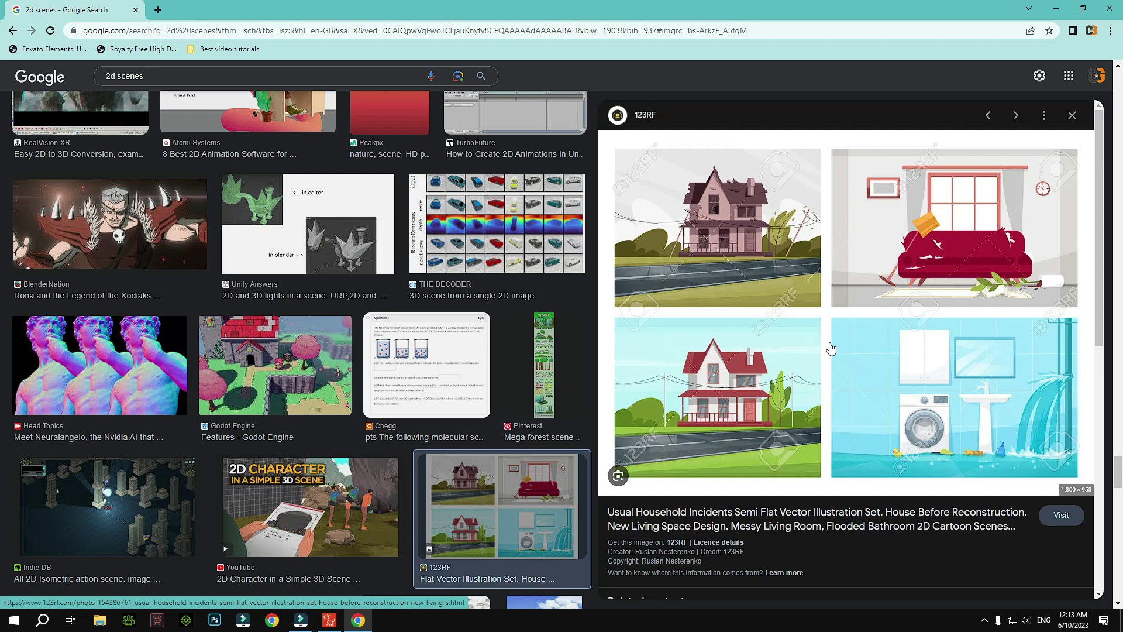
- Switch to Cartoon Animator 4 and place the Outdoor Scene from the Scene templates onto the stage
click(337, 626)
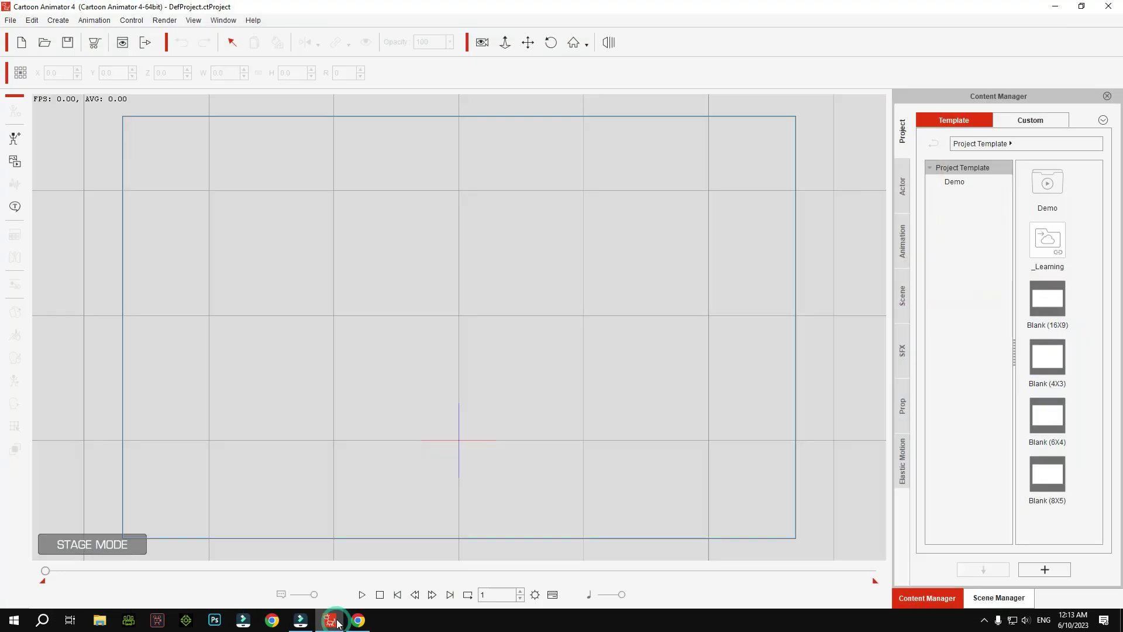
click(903, 314)
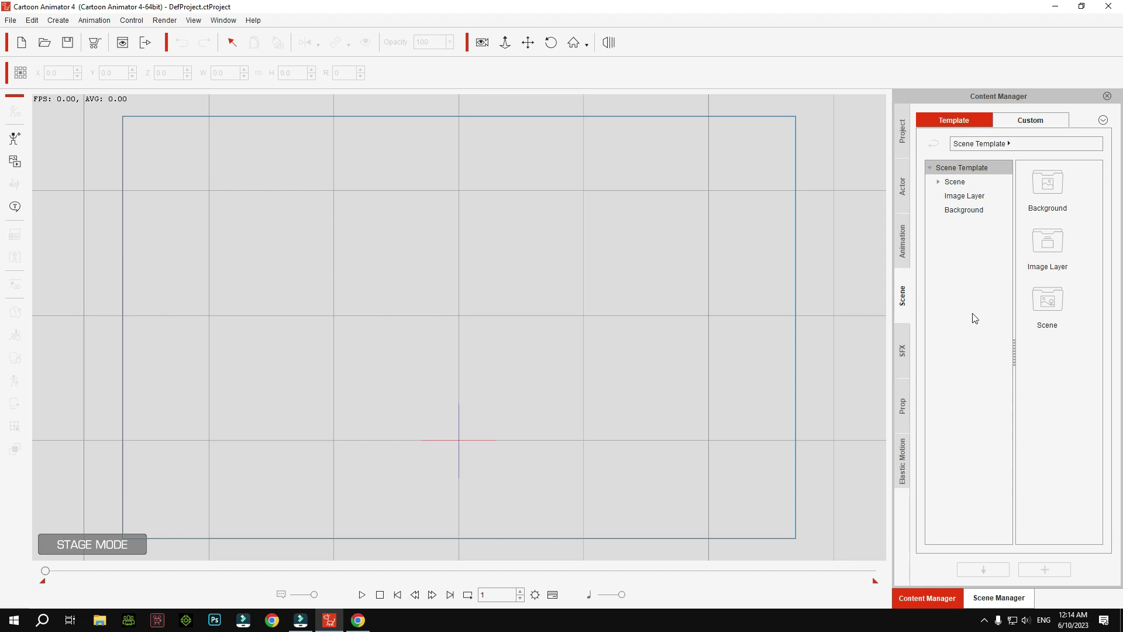
double_click(1049, 329)
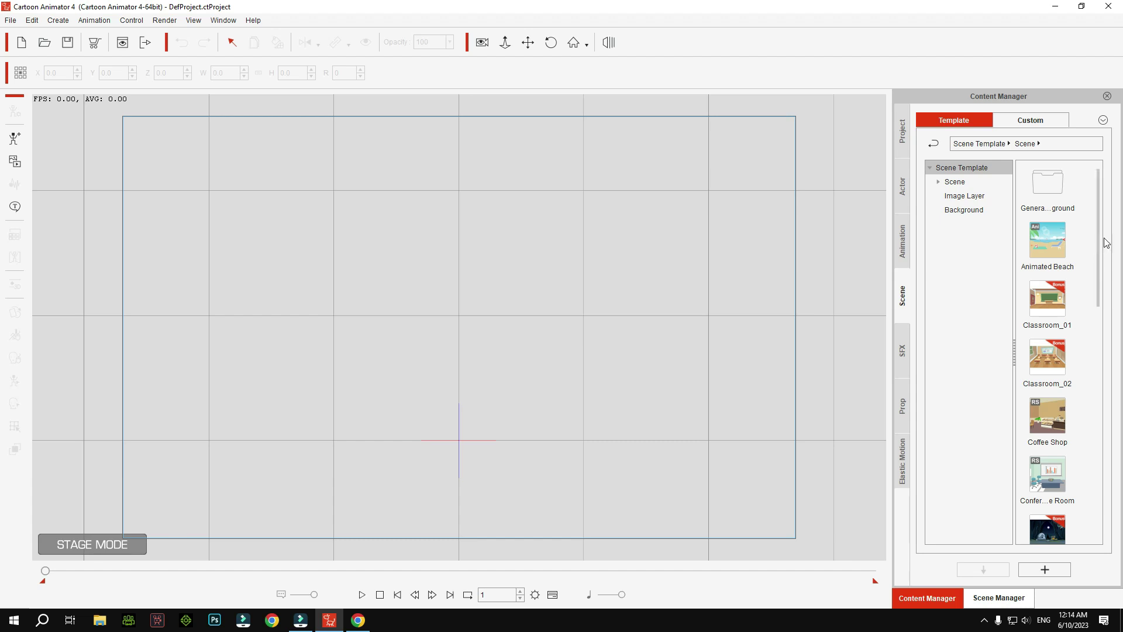
drag(1094, 249, 1101, 400)
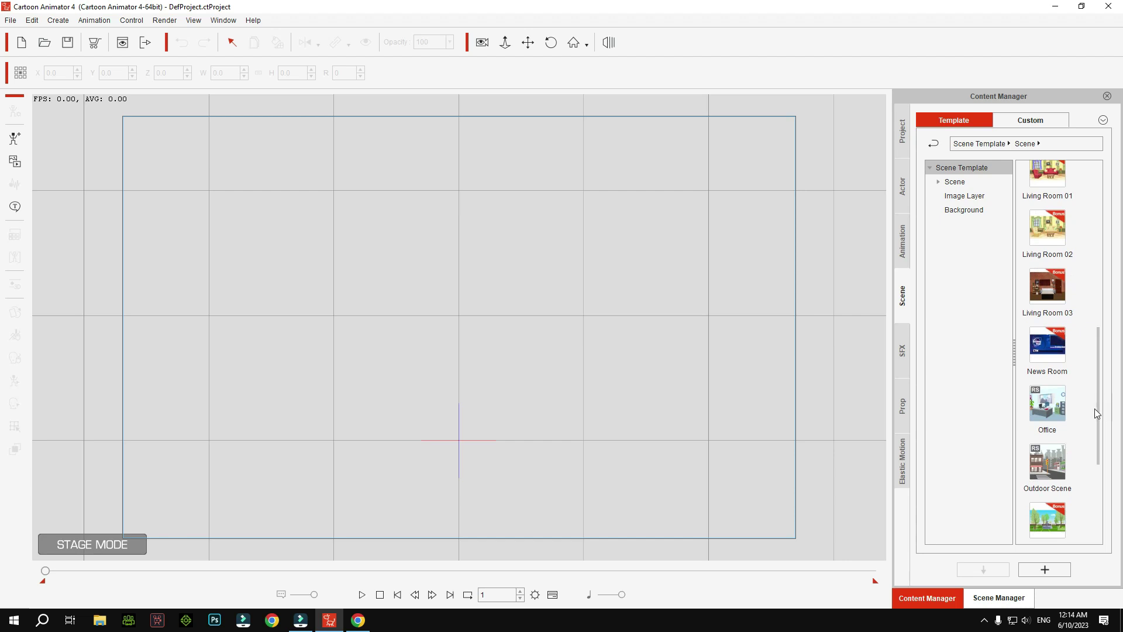
drag(1052, 487, 391, 272)
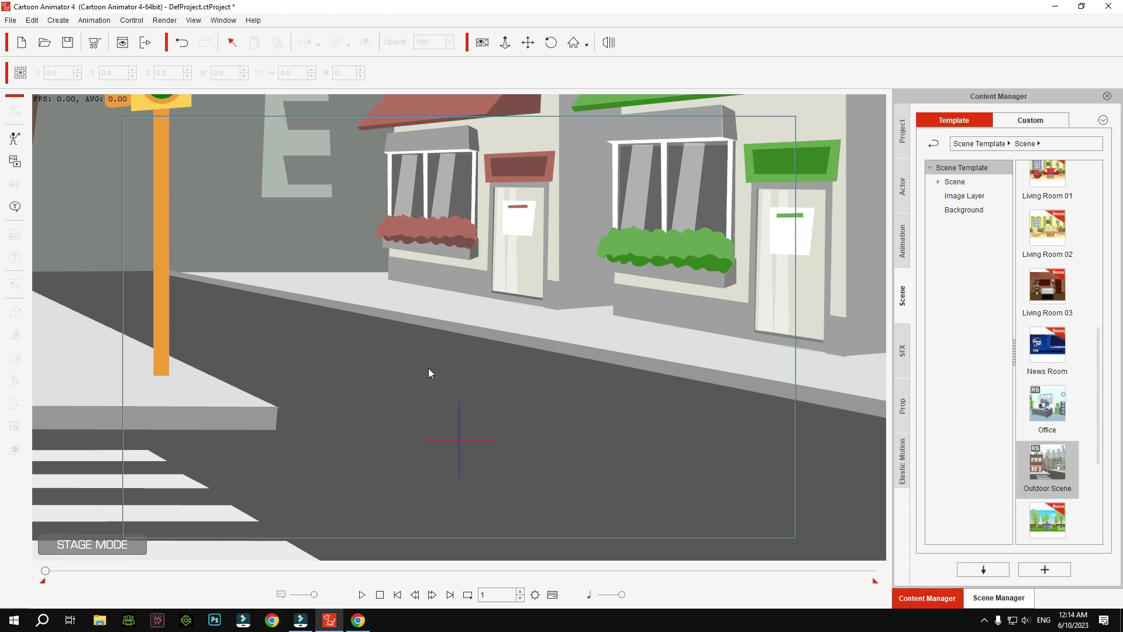
- Zoom the stage camera out until the full width of the outdoor street scene is in view
click(506, 44)
click(478, 200)
drag(478, 200, 573, 427)
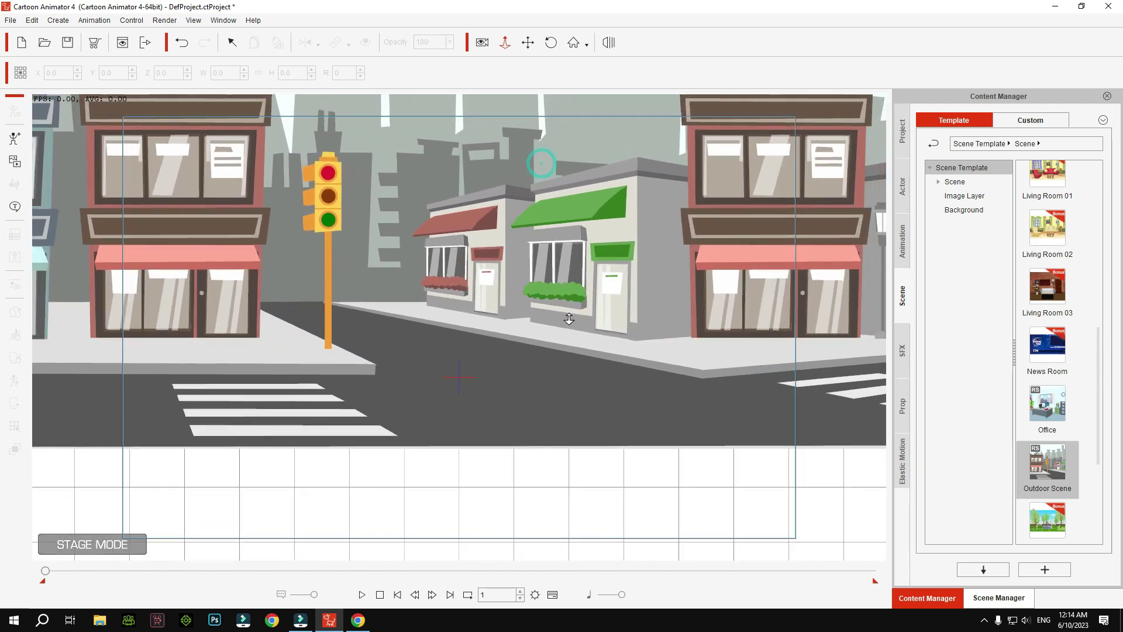
drag(579, 232, 550, 401)
drag(550, 255, 454, 326)
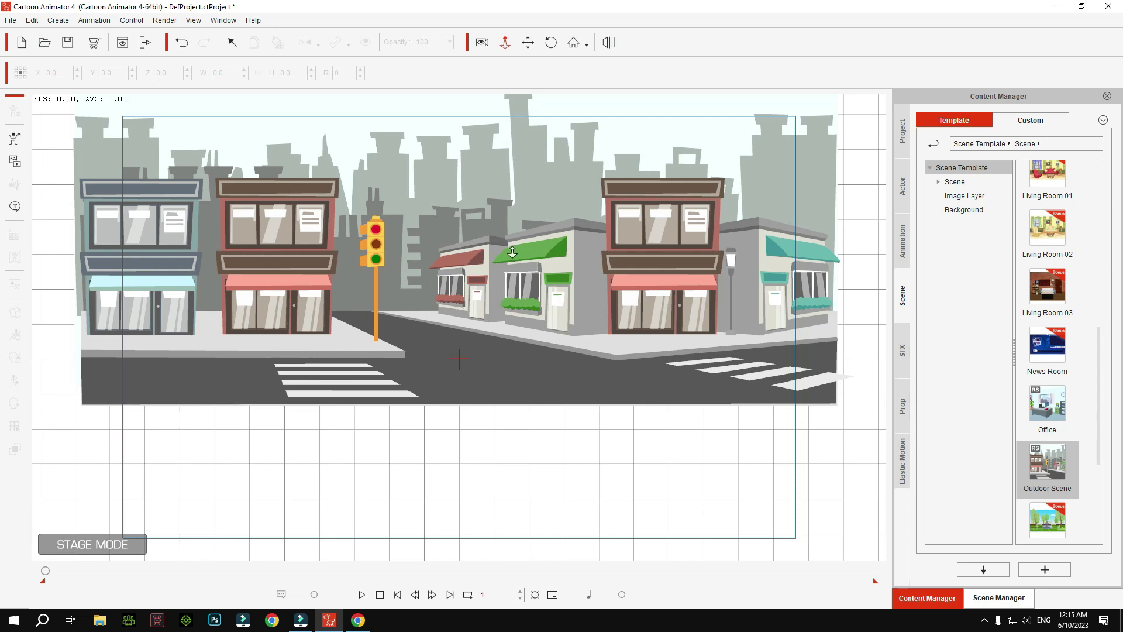
- Pan the street scene down and zoom in until the buildings and road fill the camera frame
click(528, 42)
drag(495, 185, 505, 327)
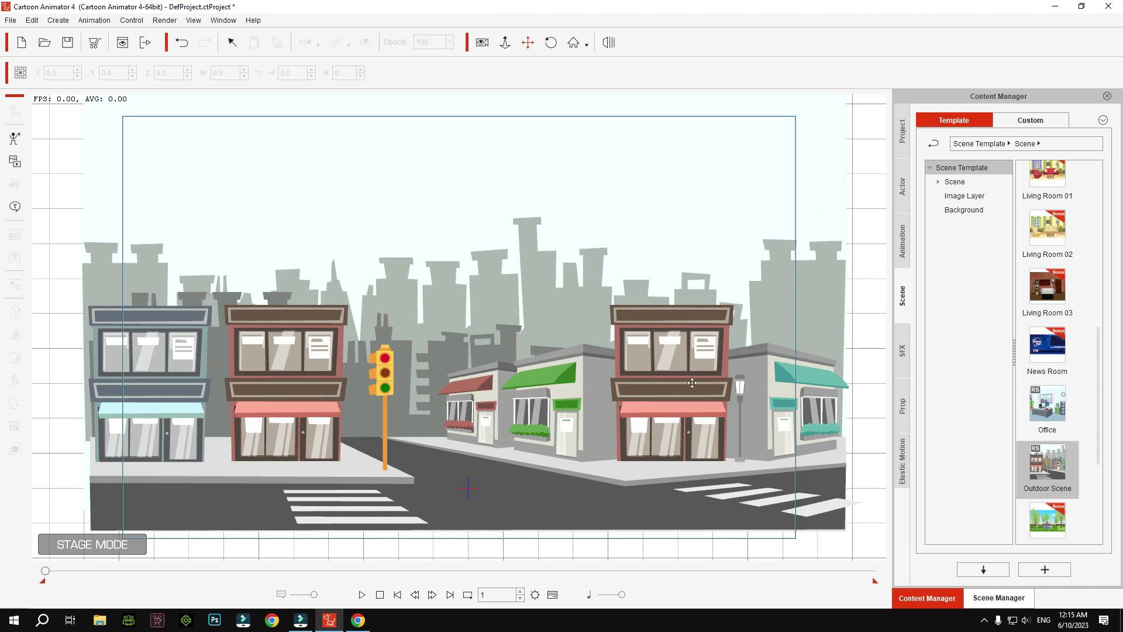
drag(544, 285, 394, 343)
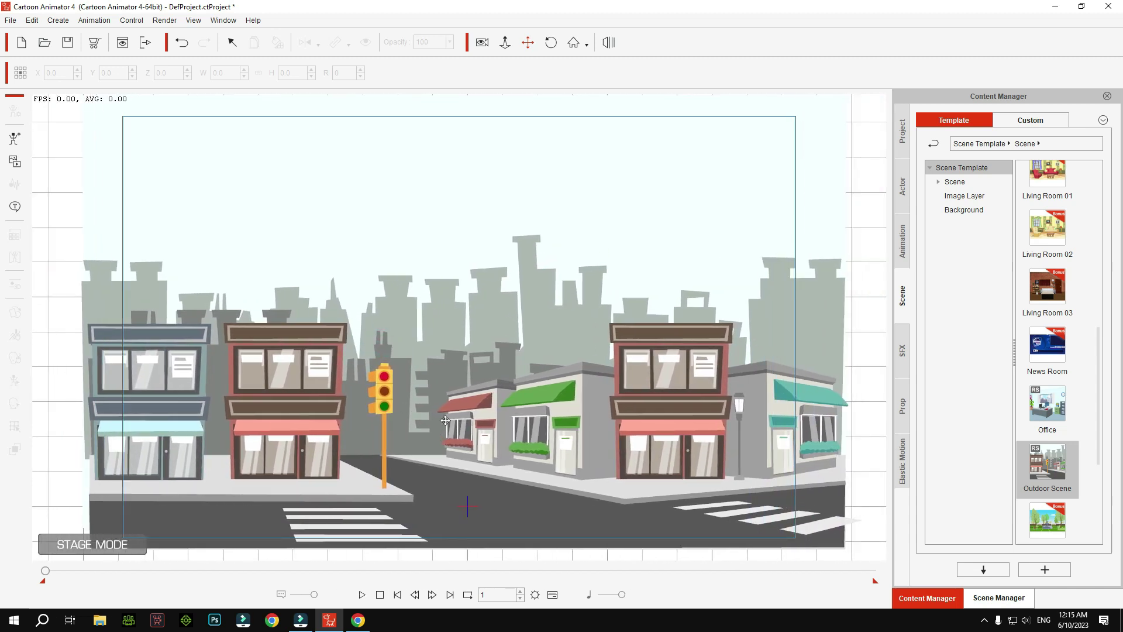
mouse_move(416, 418)
mouse_down()
mouse_move(451, 420)
mouse_move(354, 421)
mouse_move(462, 423)
mouse_move(396, 423)
mouse_move(423, 423)
mouse_up()
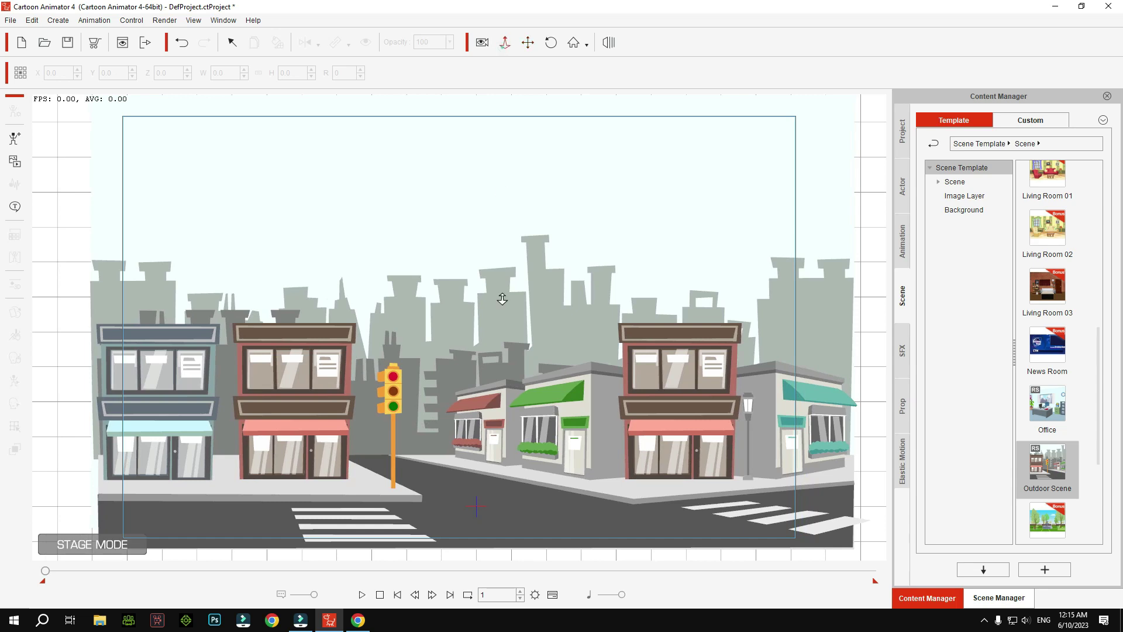
drag(502, 299, 561, 126)
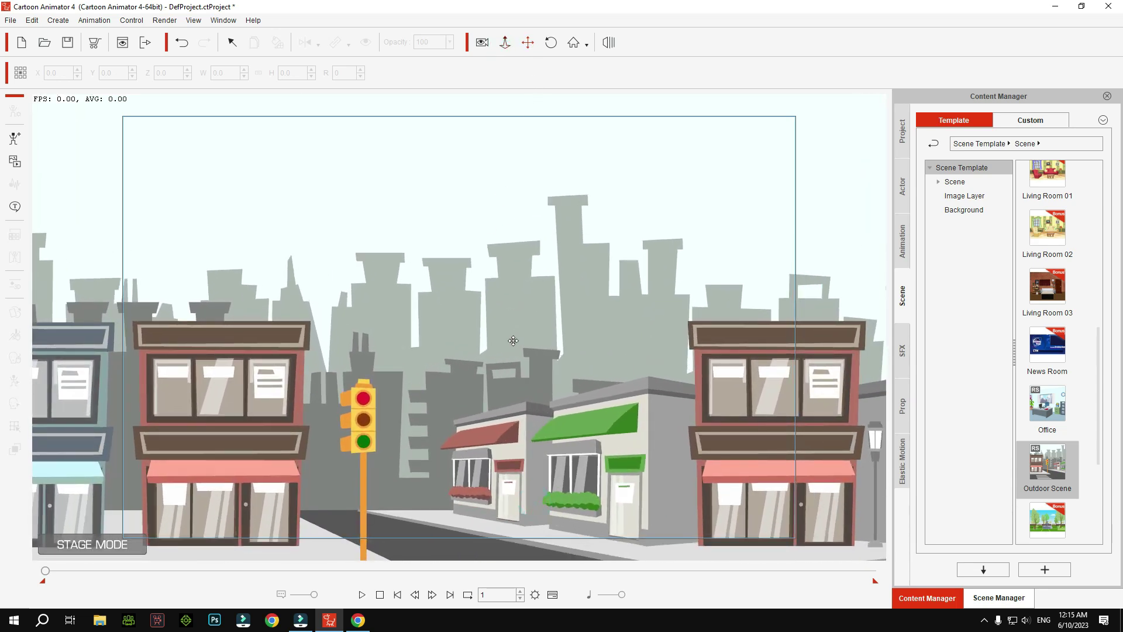
drag(513, 340, 475, 225)
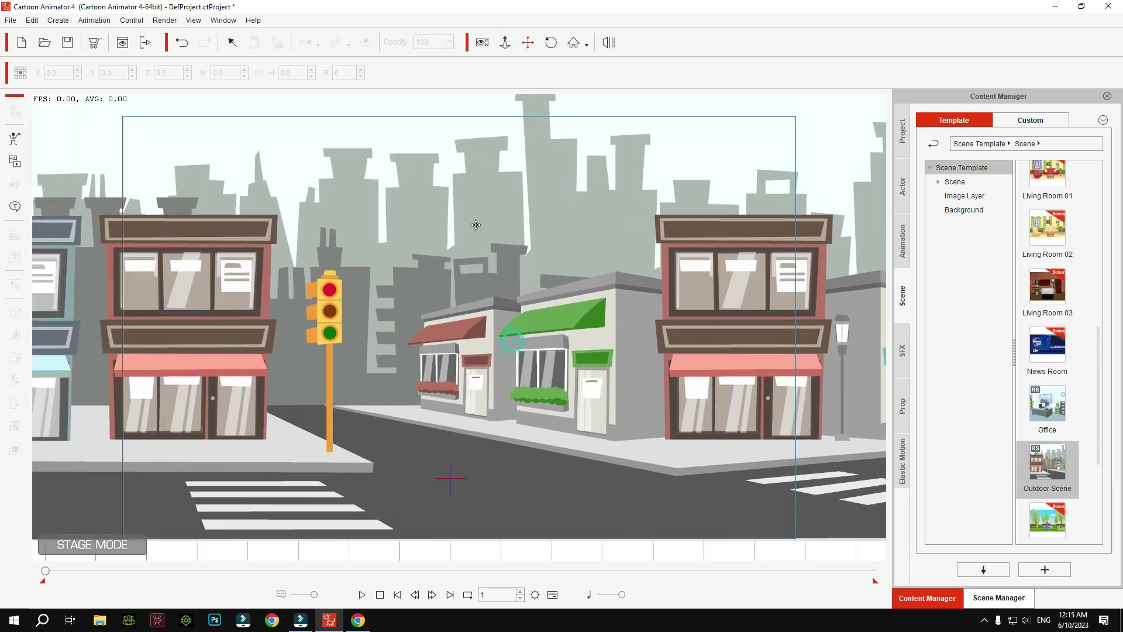
- Zoom the camera in closer on the small awning shops across the intersection and centre them in the frame
click(505, 42)
drag(457, 347, 504, 420)
click(527, 42)
drag(283, 255, 389, 245)
drag(504, 252, 364, 269)
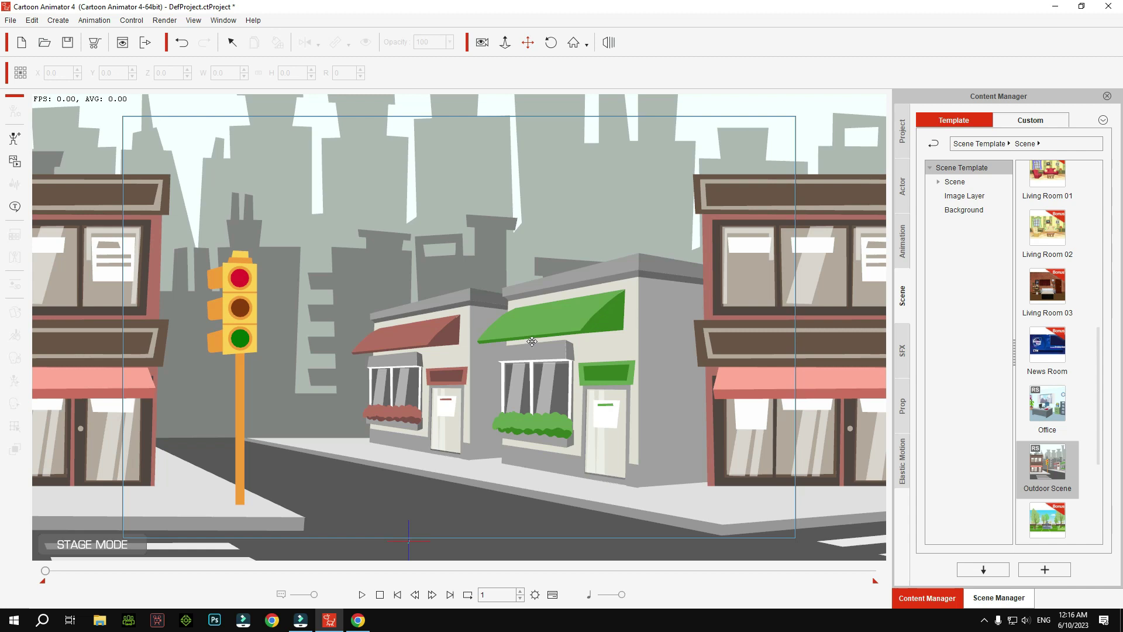
- Zoom the camera back out and recentre the intersection, keeping the traffic light and both red brick buildings in view
click(504, 42)
drag(560, 264, 559, 319)
click(528, 42)
drag(466, 233, 475, 260)
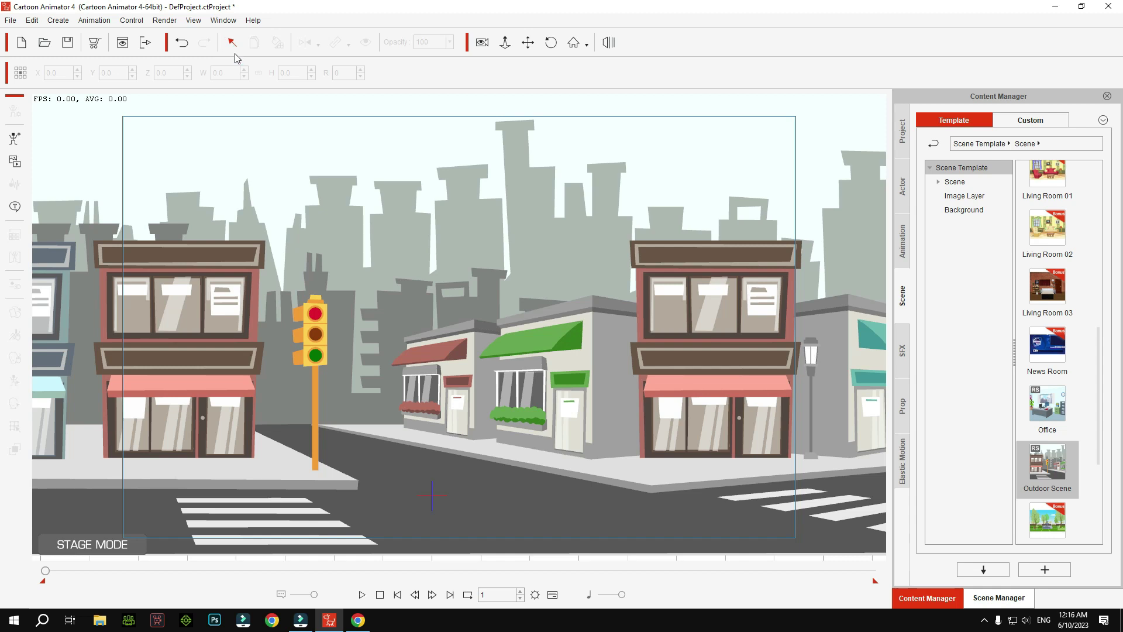
- Reposition the traffic light on the sidewalk corner at about X -255.7, Y 41.8
click(315, 351)
mouse_move(311, 339)
mouse_down()
mouse_move(342, 337)
mouse_move(307, 338)
mouse_up()
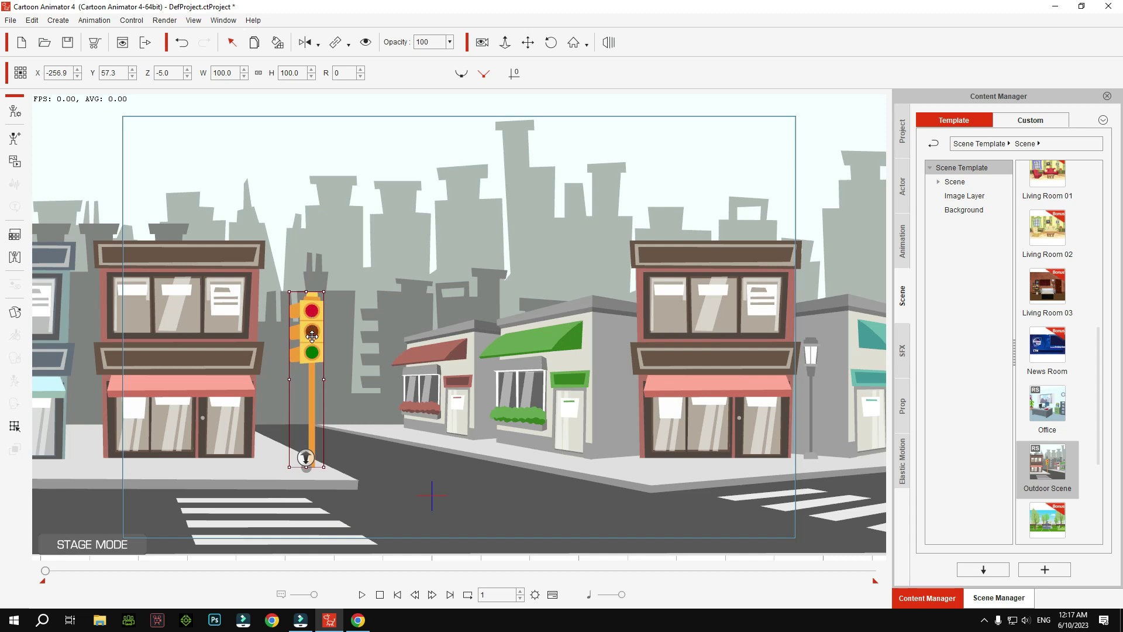
drag(313, 348, 315, 354)
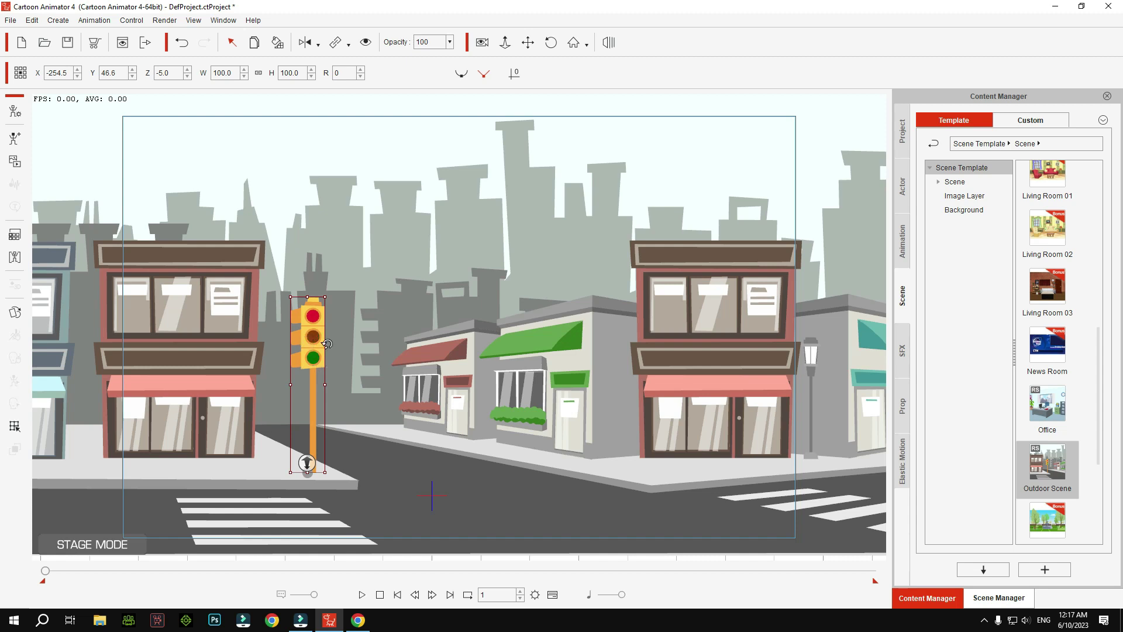
mouse_move(318, 369)
mouse_down()
mouse_move(518, 366)
mouse_move(321, 361)
mouse_up()
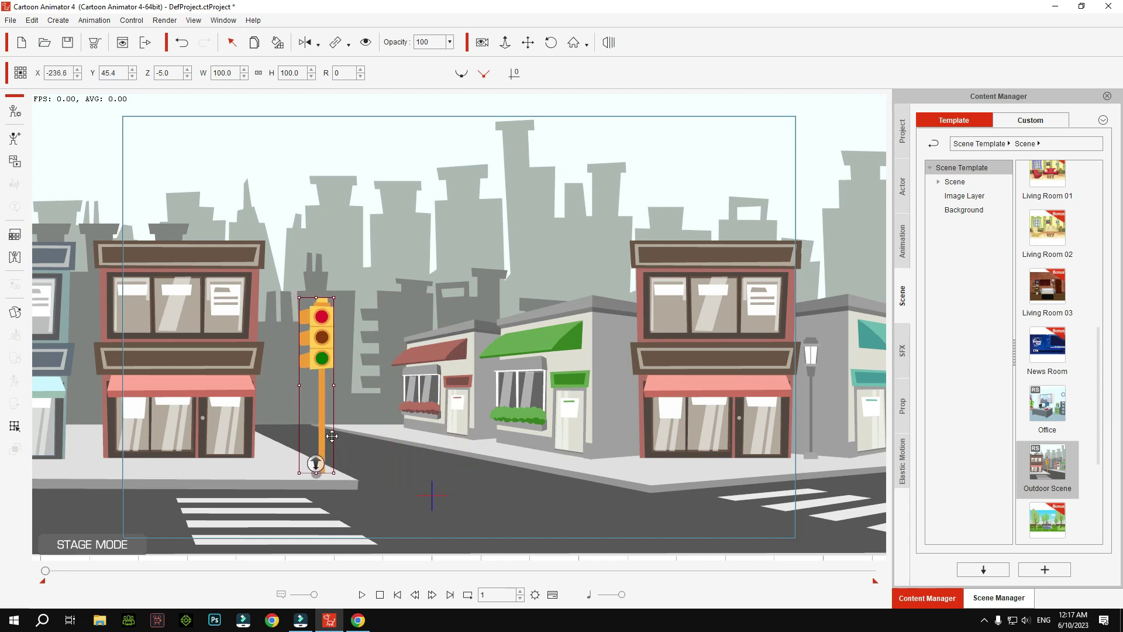
drag(323, 420, 314, 423)
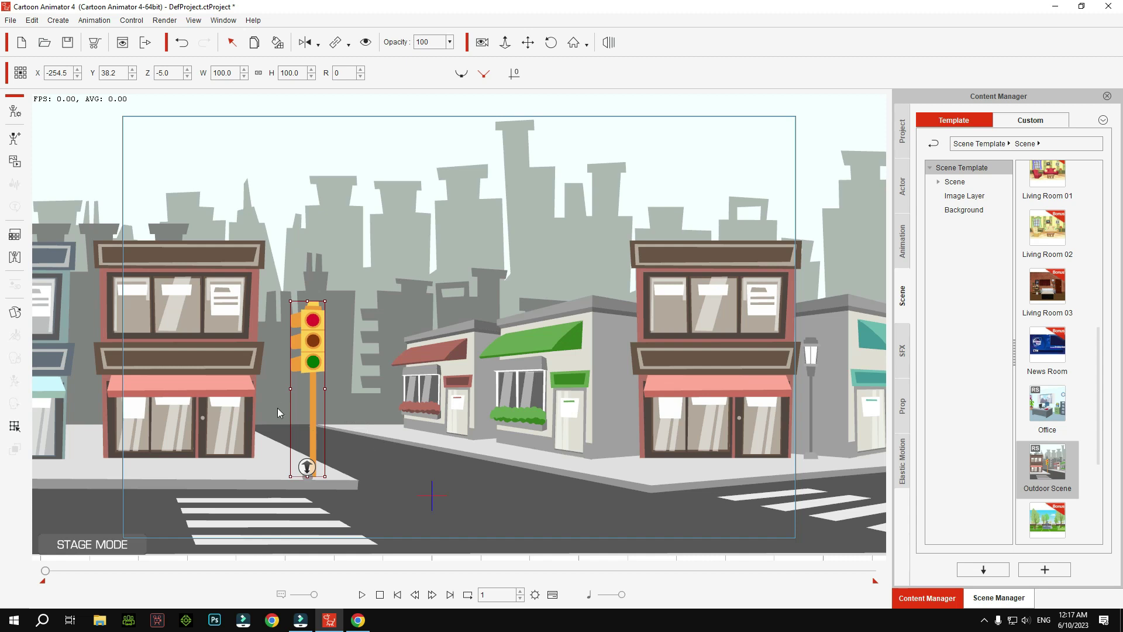
drag(310, 380, 310, 377)
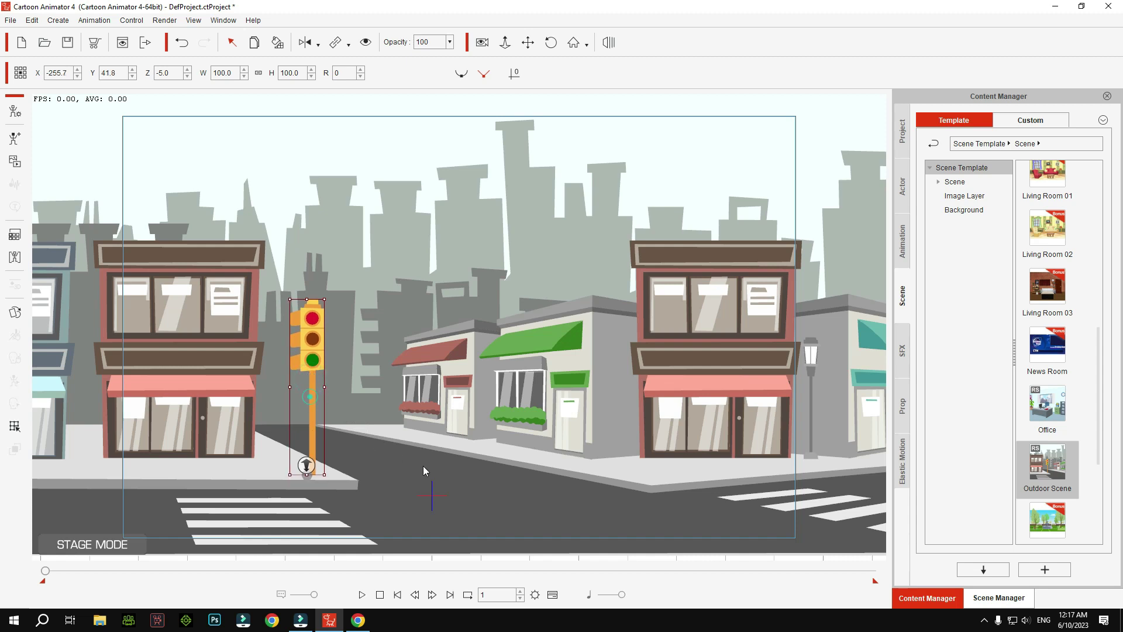
- Select individual buildings of the street scene and nudge the small awning shops and the grey skyline slightly
click(381, 446)
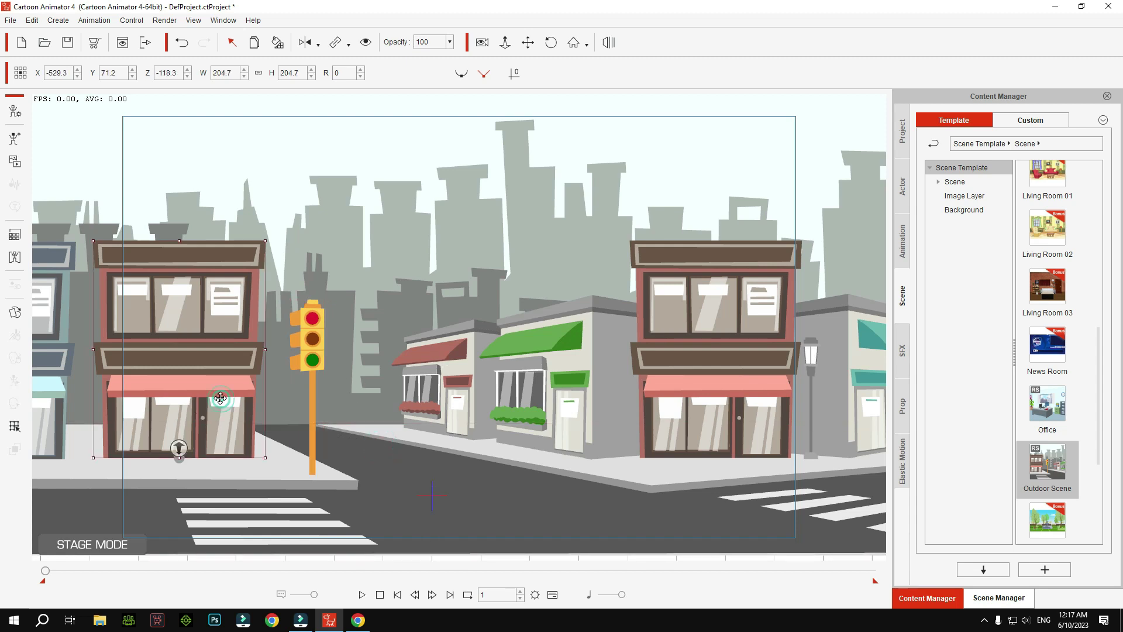
drag(201, 340, 203, 338)
drag(581, 364, 587, 381)
click(407, 349)
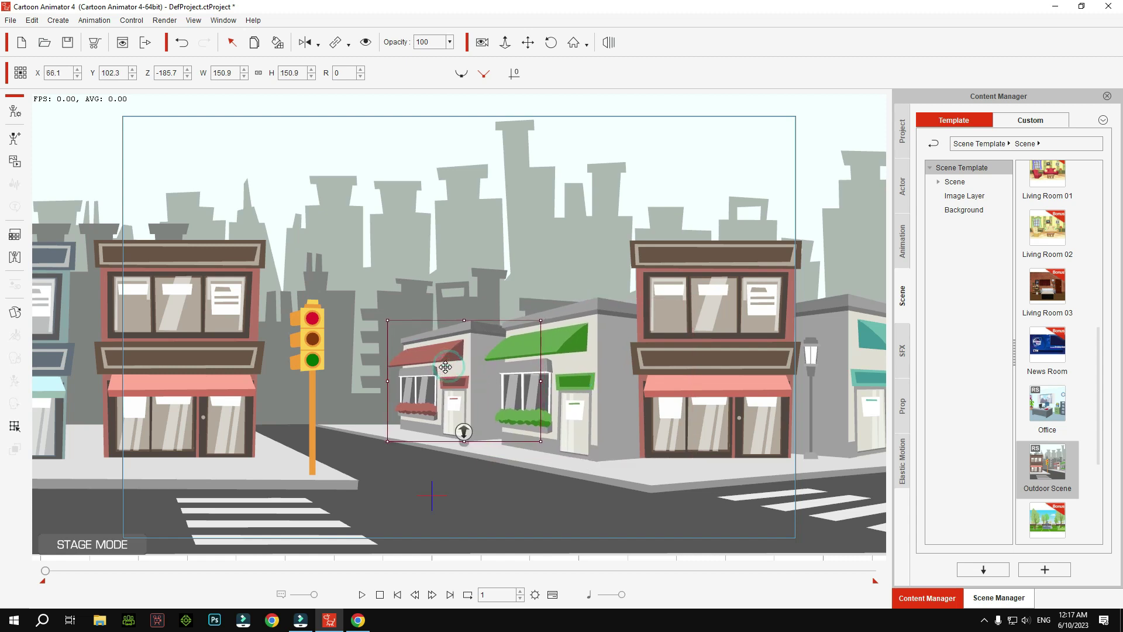
click(367, 306)
drag(367, 307, 382, 298)
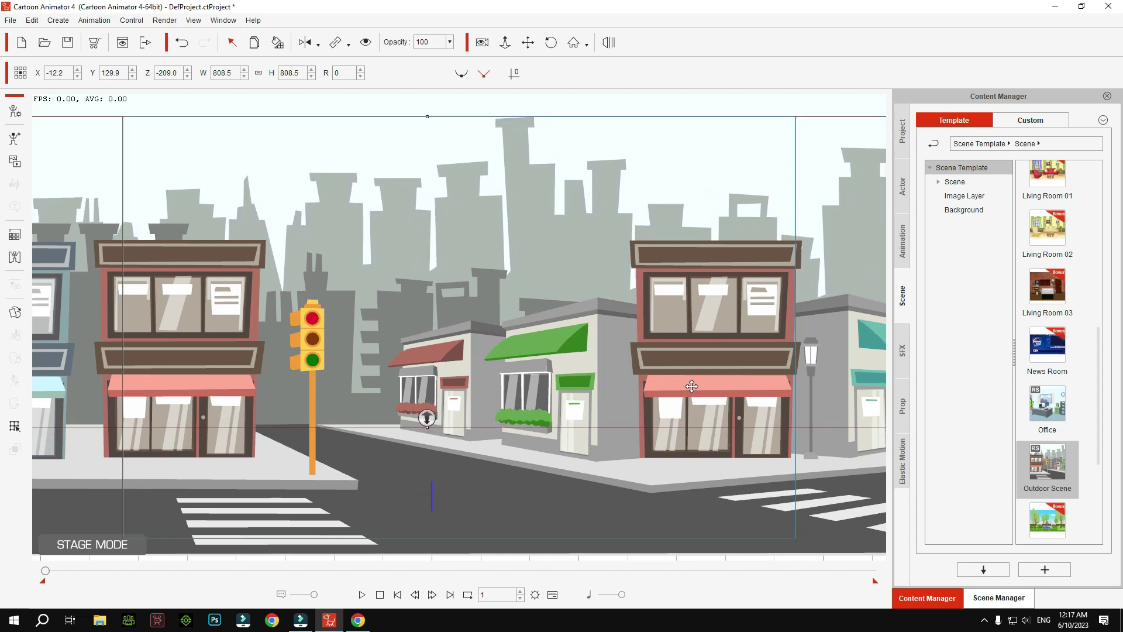
click(666, 345)
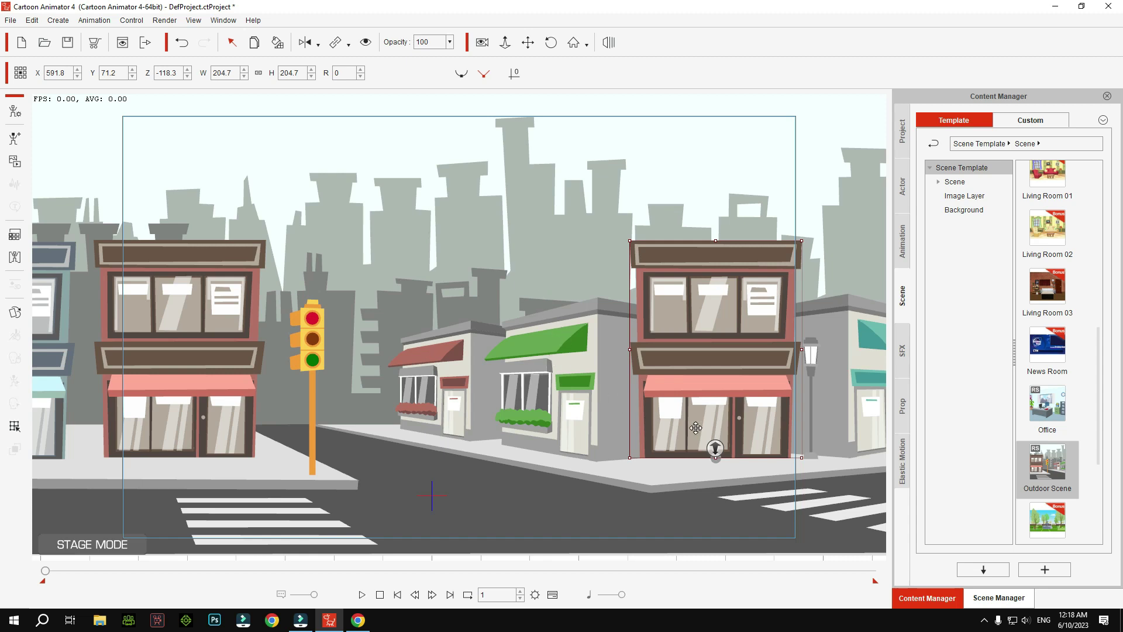
- Replace the street with the Animated Beach scene, panning and zooming the camera until the beach fills the frame
drag(1096, 356, 409, 315)
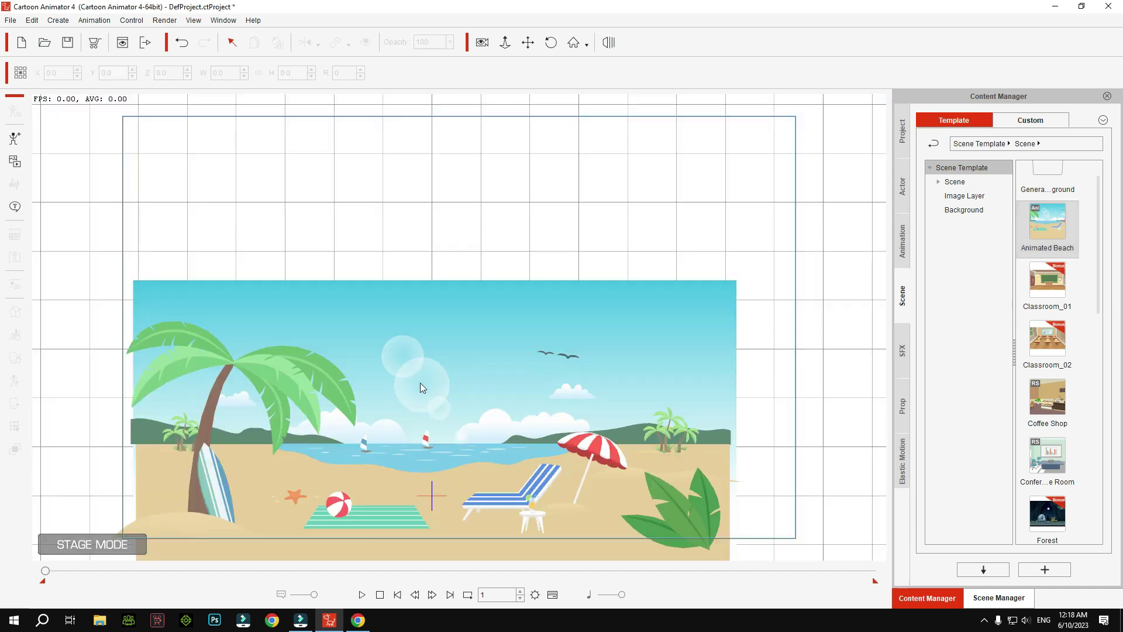
click(527, 42)
drag(550, 170, 476, 263)
click(507, 42)
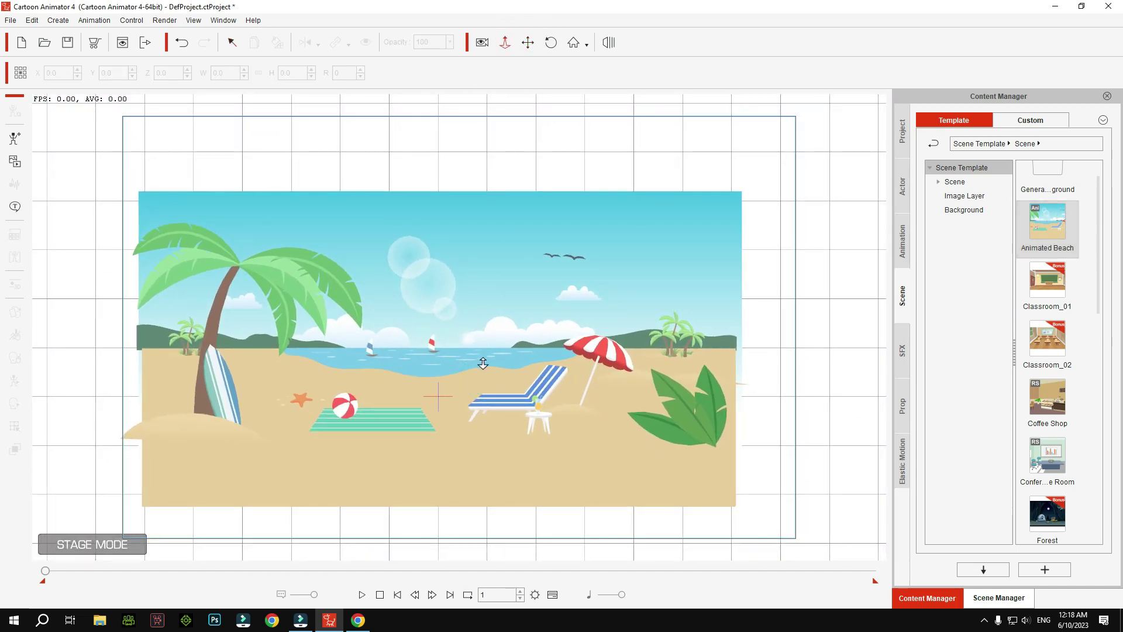
drag(491, 117, 509, 321)
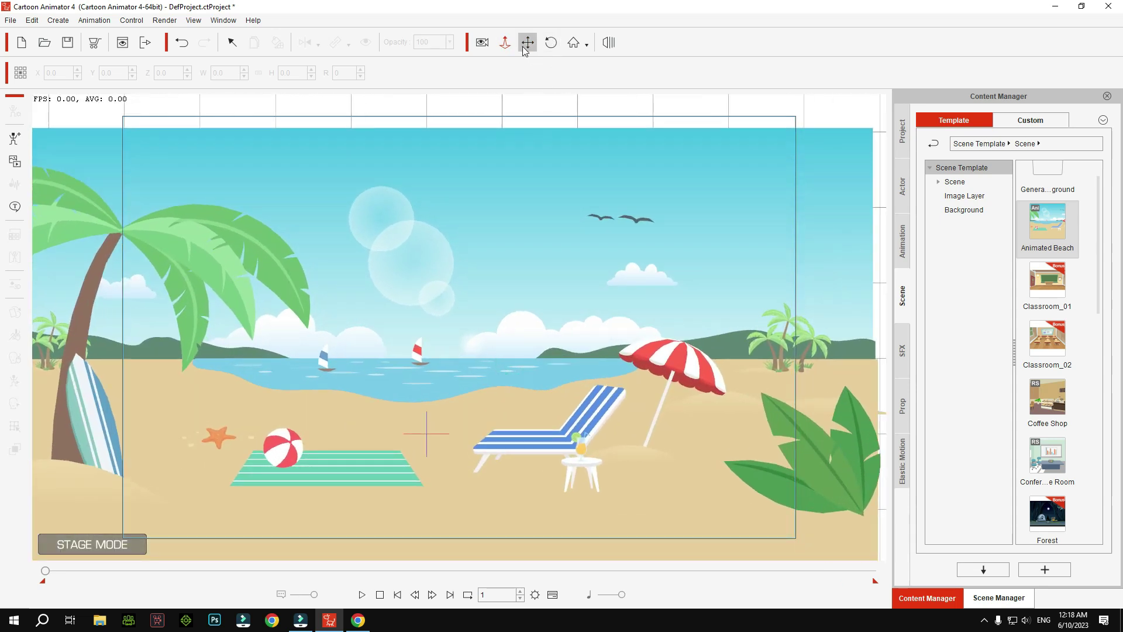
click(528, 42)
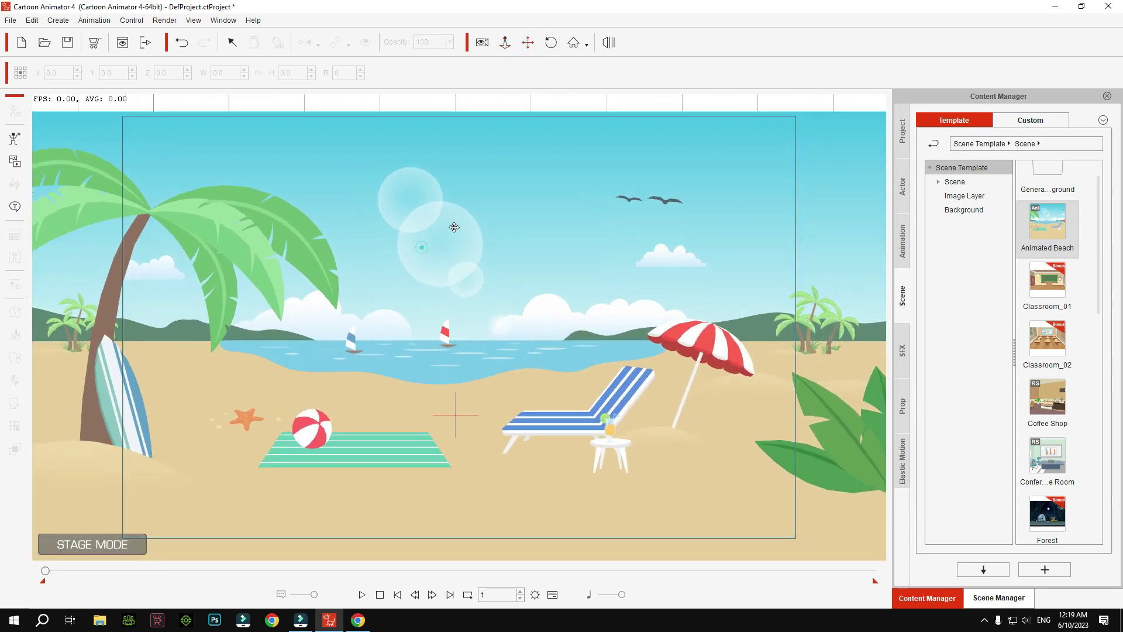
drag(424, 246, 486, 211)
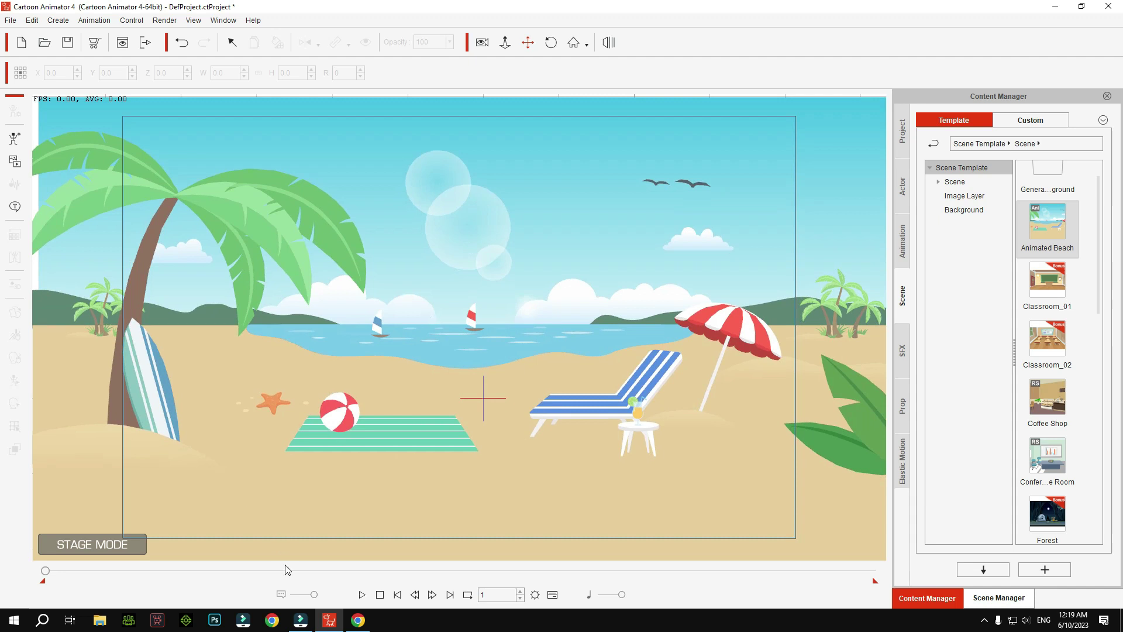
- Play the beach scene's built-in animation and return the playhead to the first frame
click(361, 596)
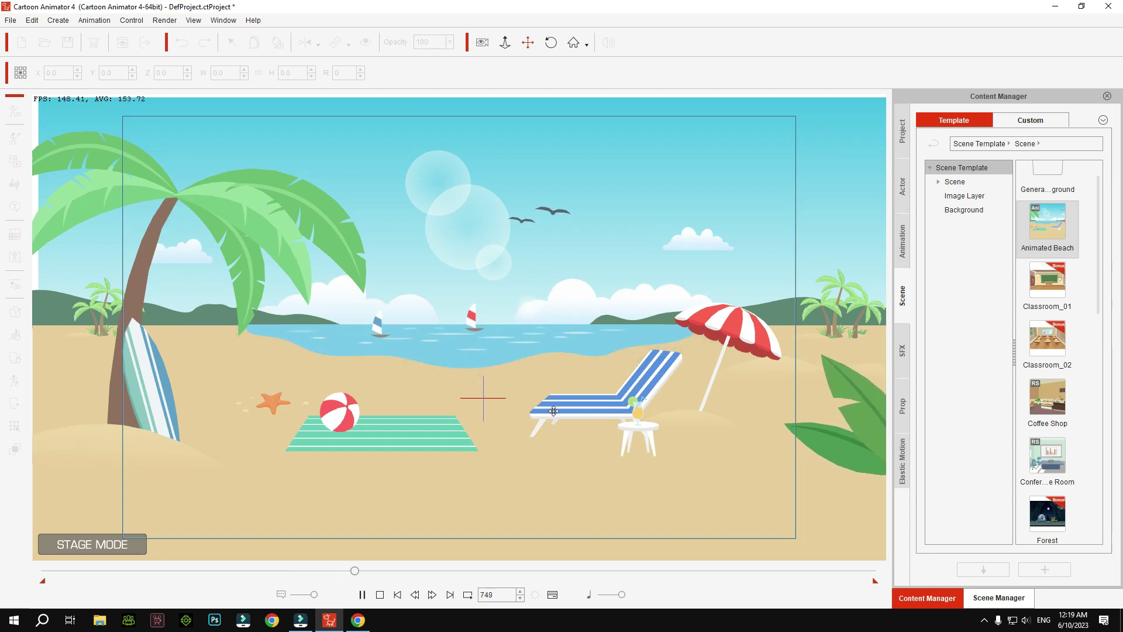
click(362, 595)
drag(371, 573, 39, 584)
- Move the sea water element to about X -17.7, Y 102.8 at frame 64
click(468, 355)
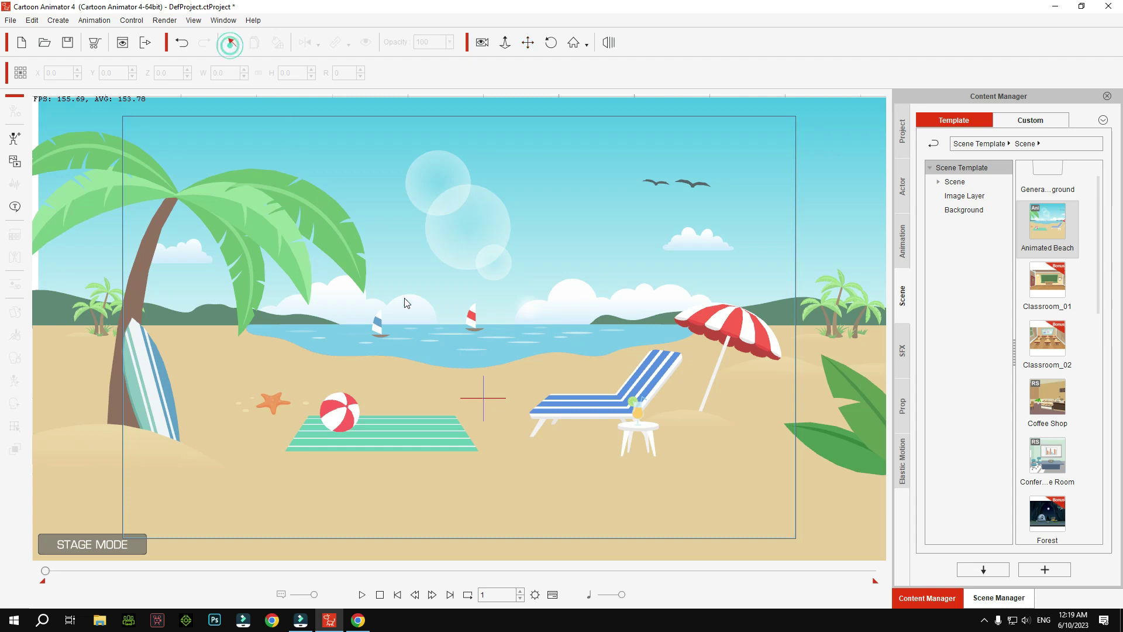
click(427, 335)
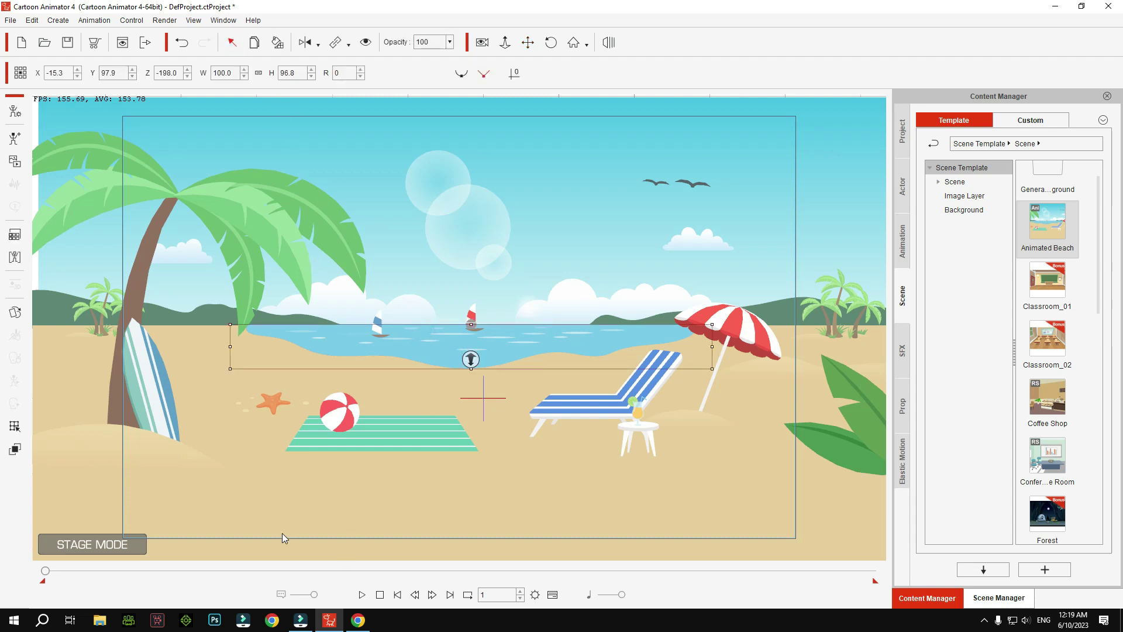
drag(47, 570, 69, 560)
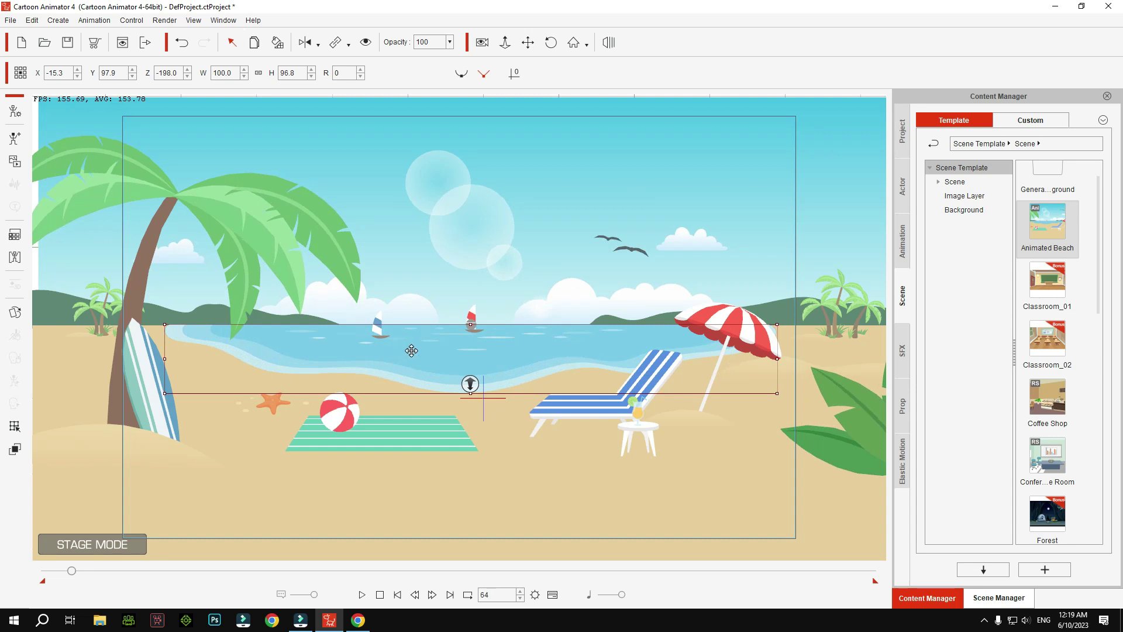
drag(419, 350, 384, 361)
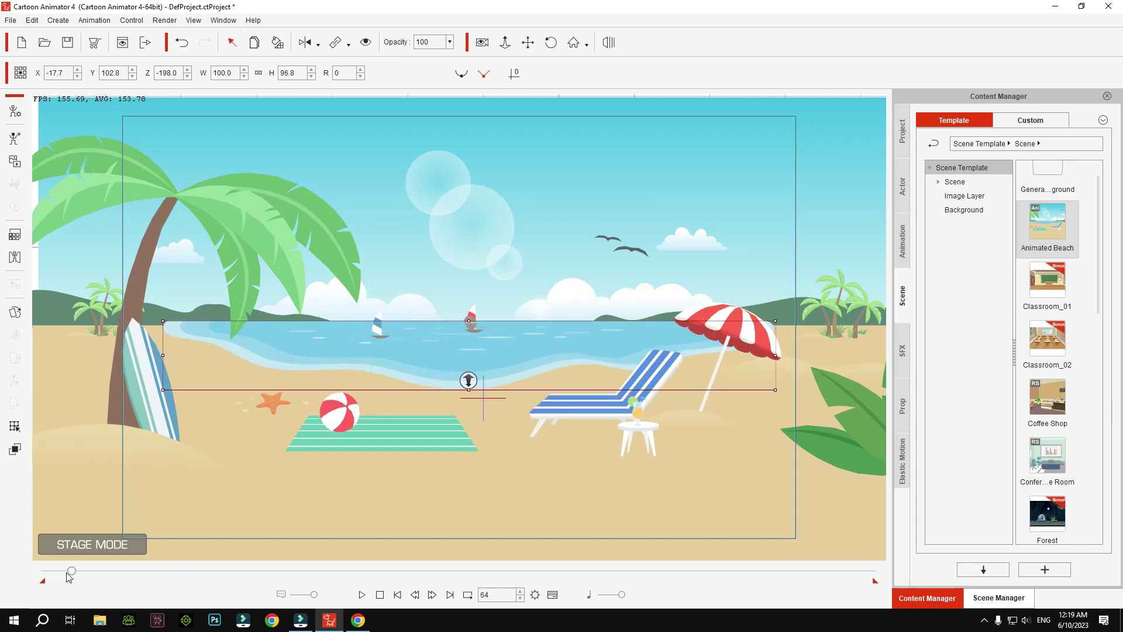
- Move the sea water to about X -5.5, Y 83.9 at frame 100, and scrub the timeline back to frame 1
mouse_move(69, 571)
mouse_down()
mouse_move(54, 572)
mouse_move(89, 576)
mouse_up()
drag(213, 369, 252, 368)
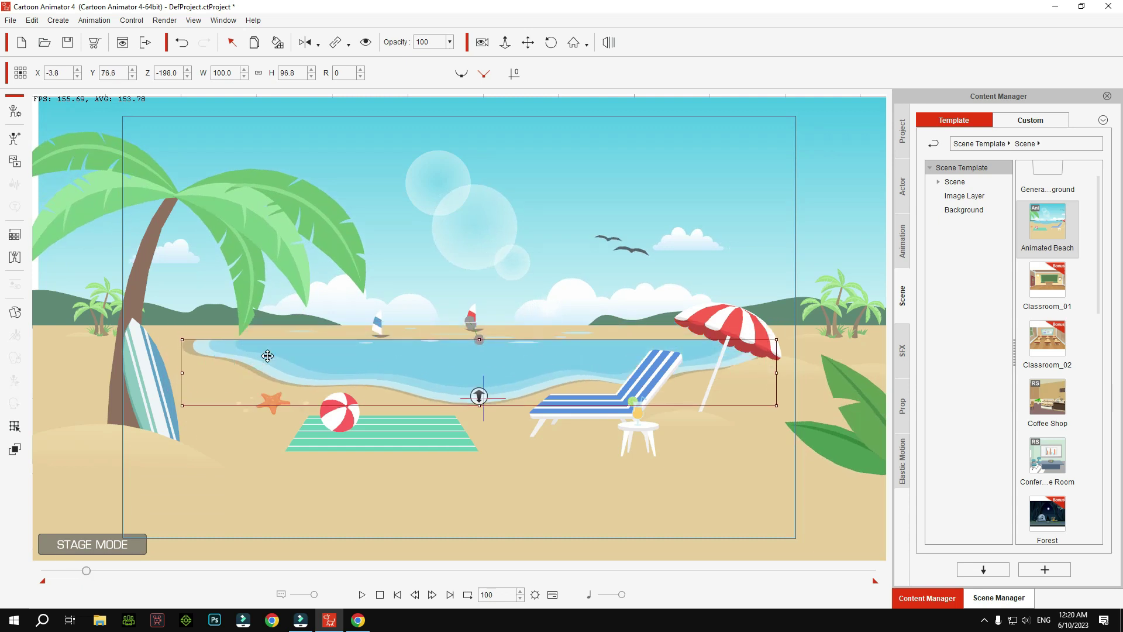
drag(340, 375, 340, 341)
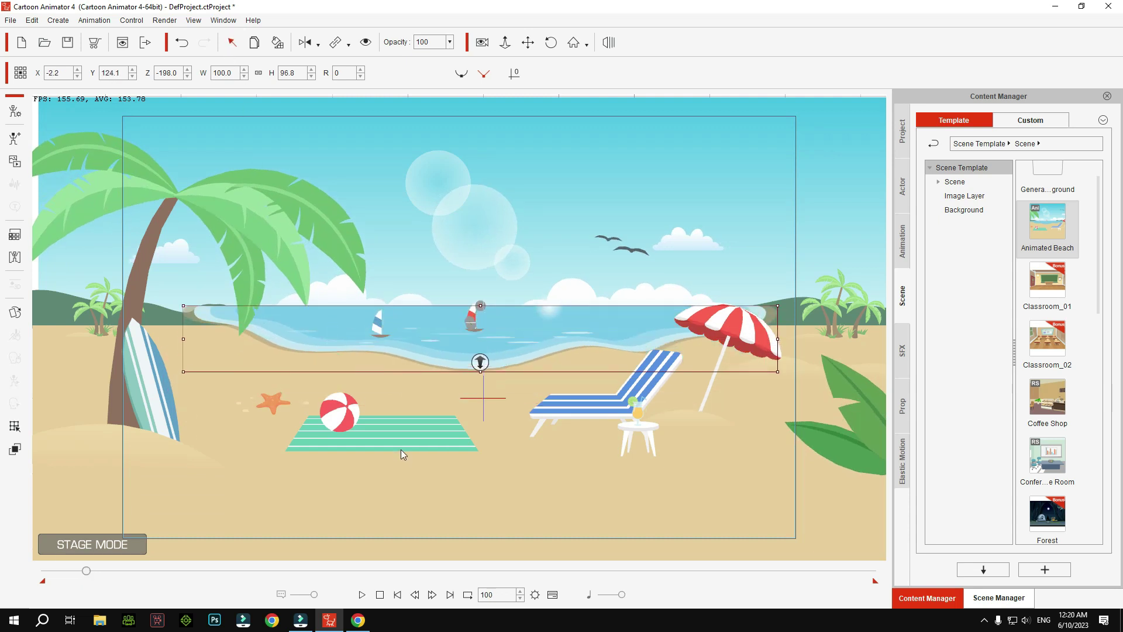
drag(472, 321, 465, 352)
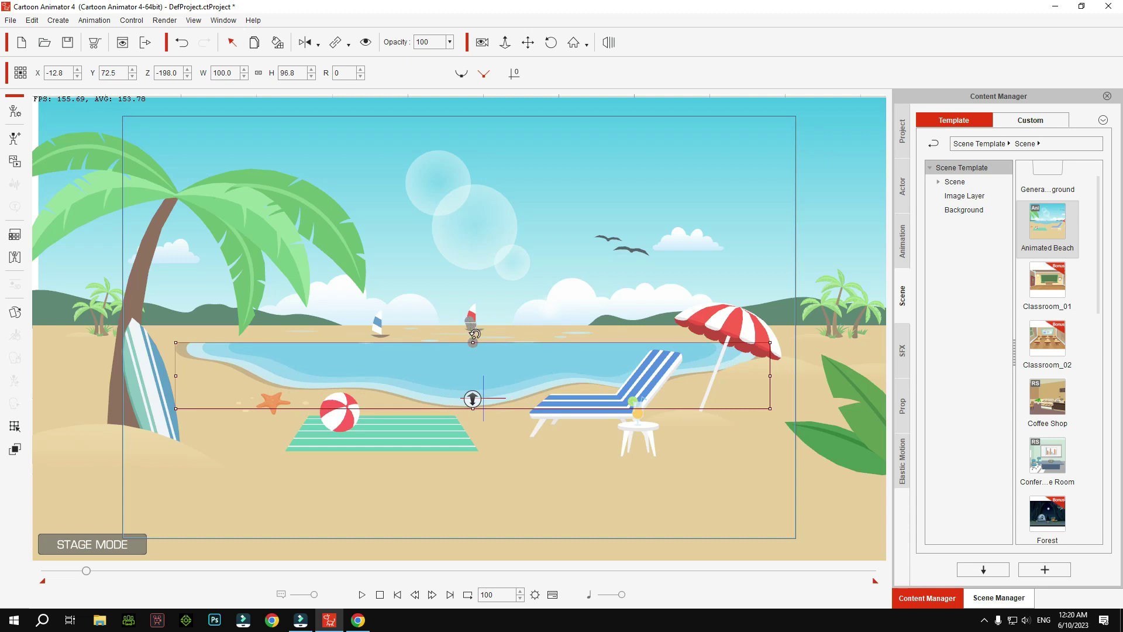
drag(461, 370, 467, 361)
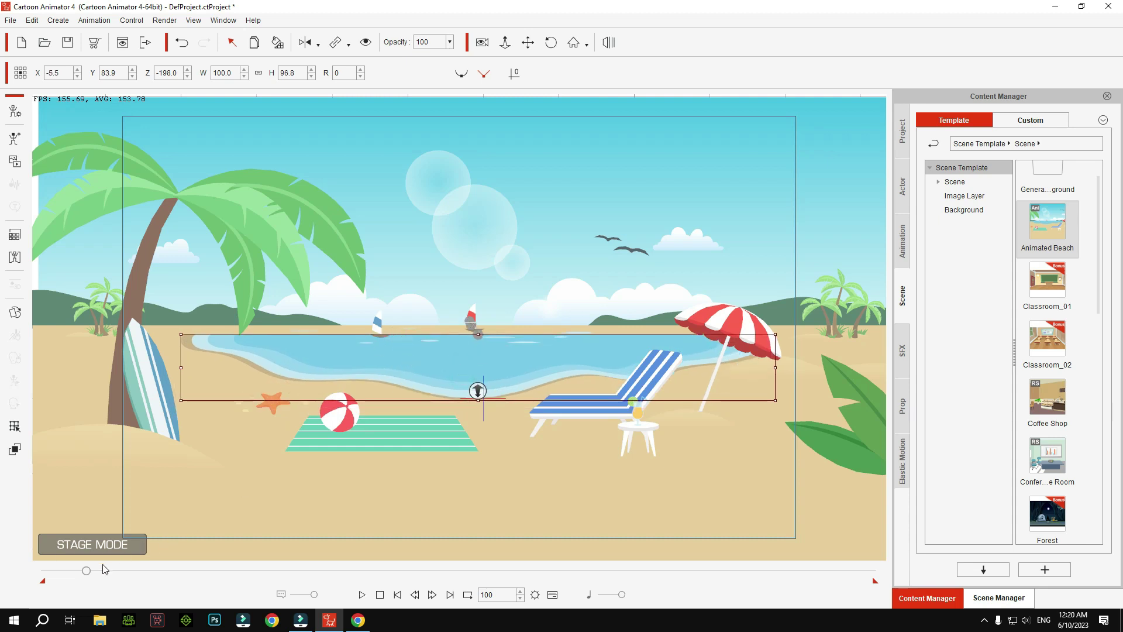
mouse_move(86, 570)
mouse_down()
mouse_move(67, 576)
mouse_move(120, 572)
mouse_move(83, 572)
mouse_move(92, 577)
mouse_up()
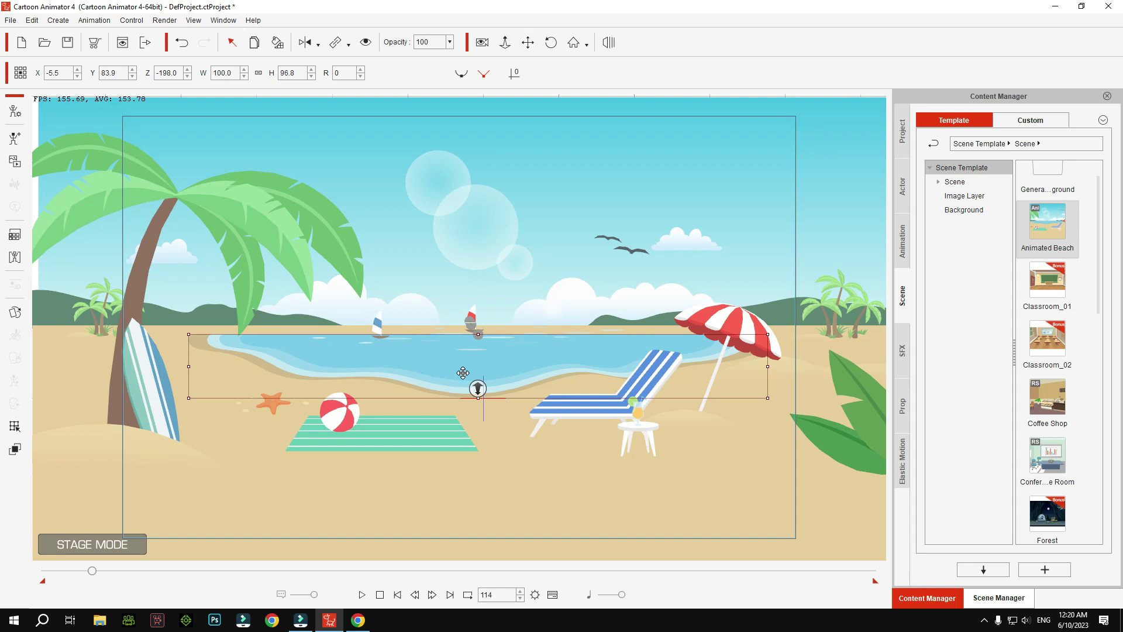
drag(91, 571, 45, 570)
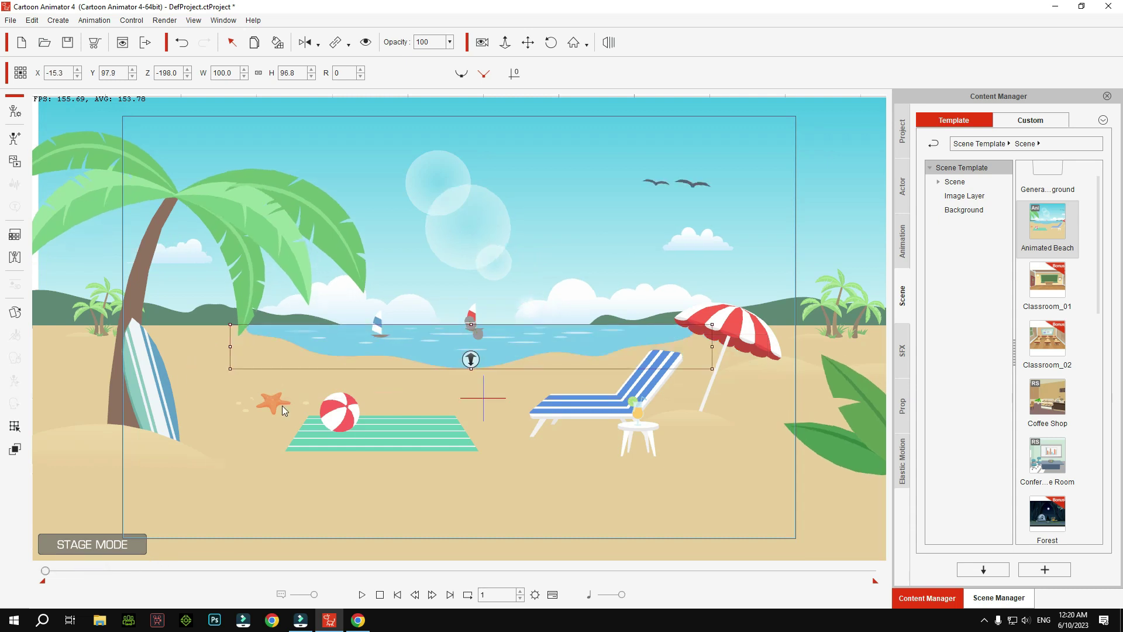
- Undo the latest moves of the sea water and scrub the timeline to check its motion
click(188, 50)
drag(45, 570, 118, 571)
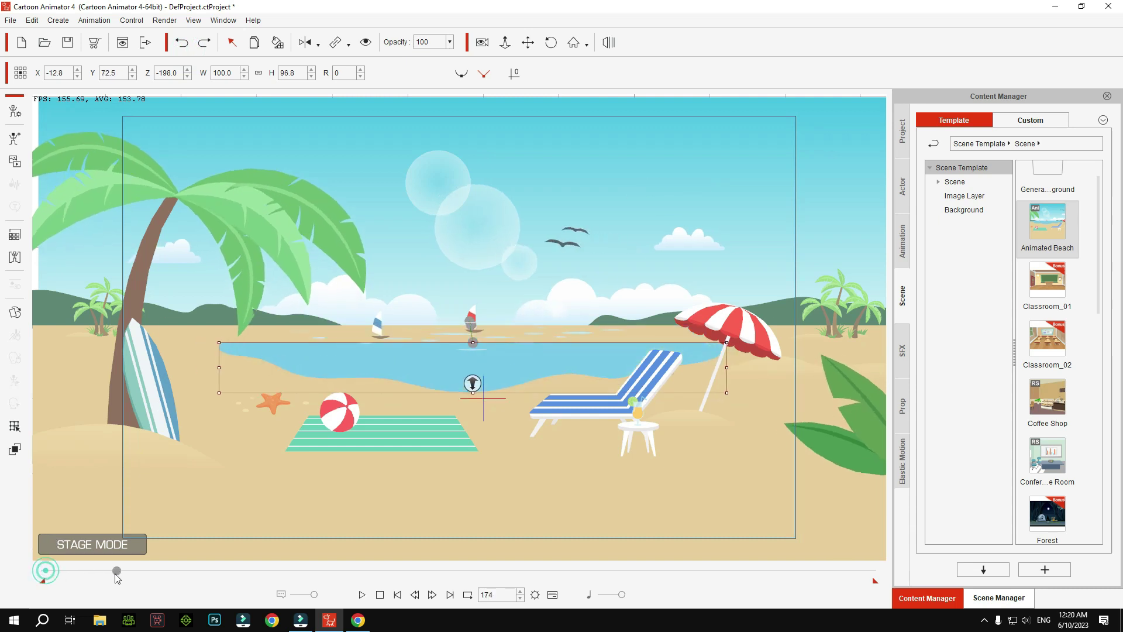
click(185, 44)
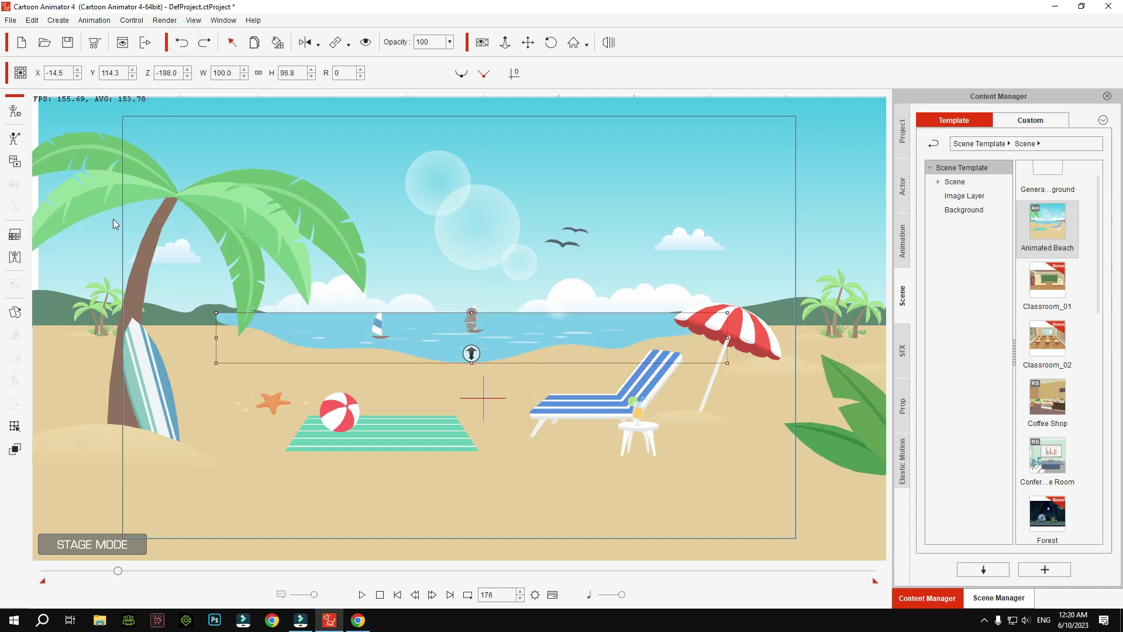
drag(118, 573, 67, 573)
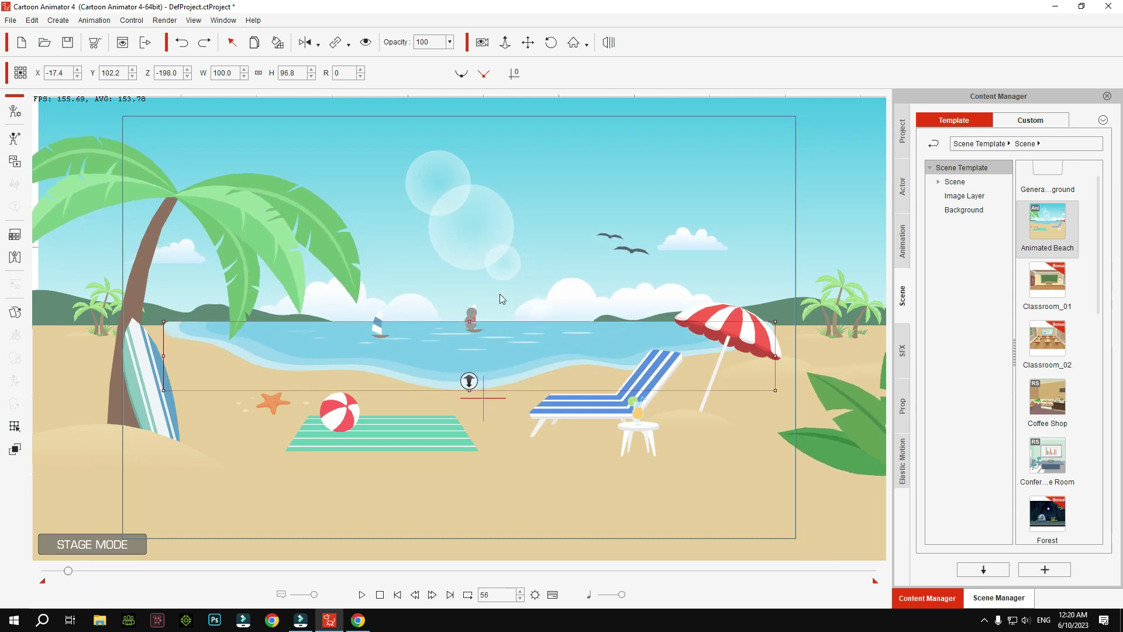
- Select the sand, deck chair, beach ball, starfish and mat in turn, nudging only the starfish to about X -290.2, Y -0.7
click(549, 484)
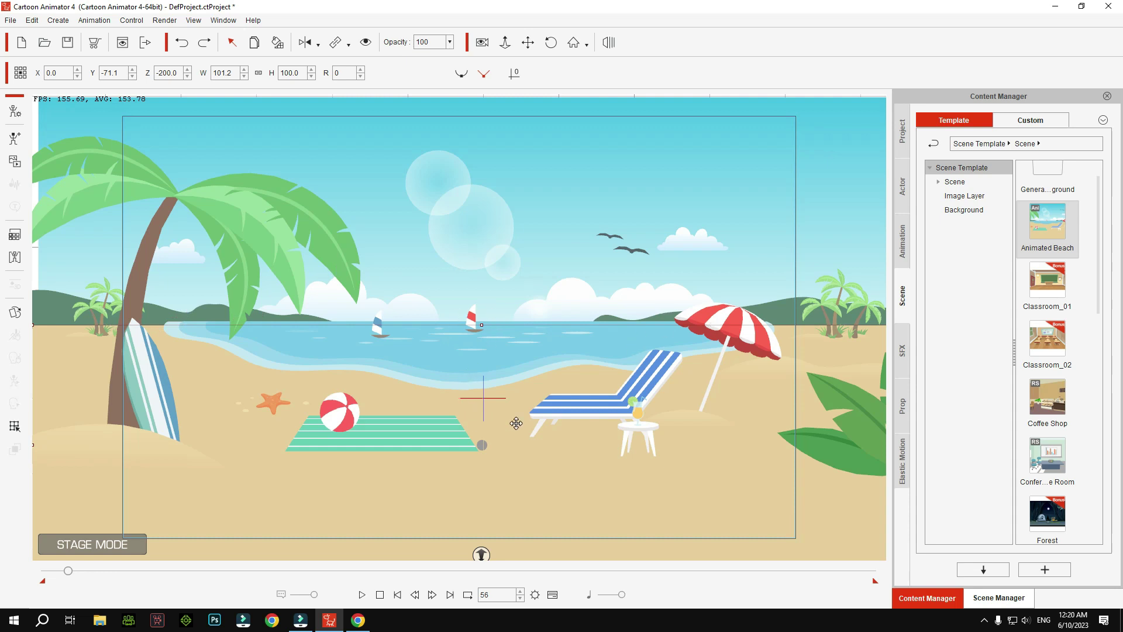
click(564, 413)
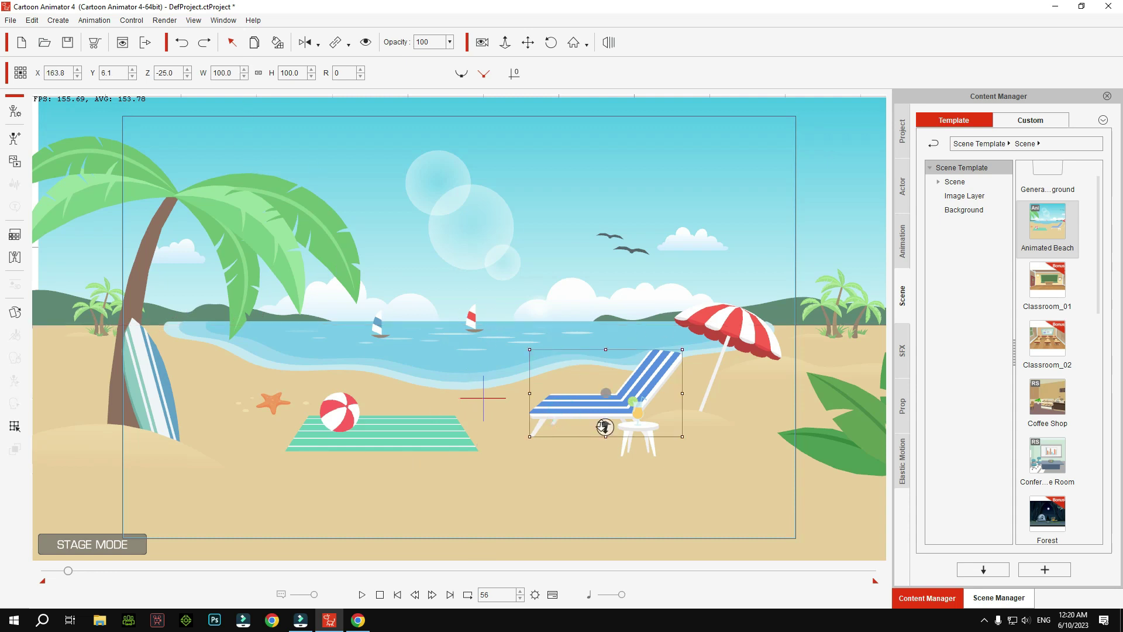
click(337, 409)
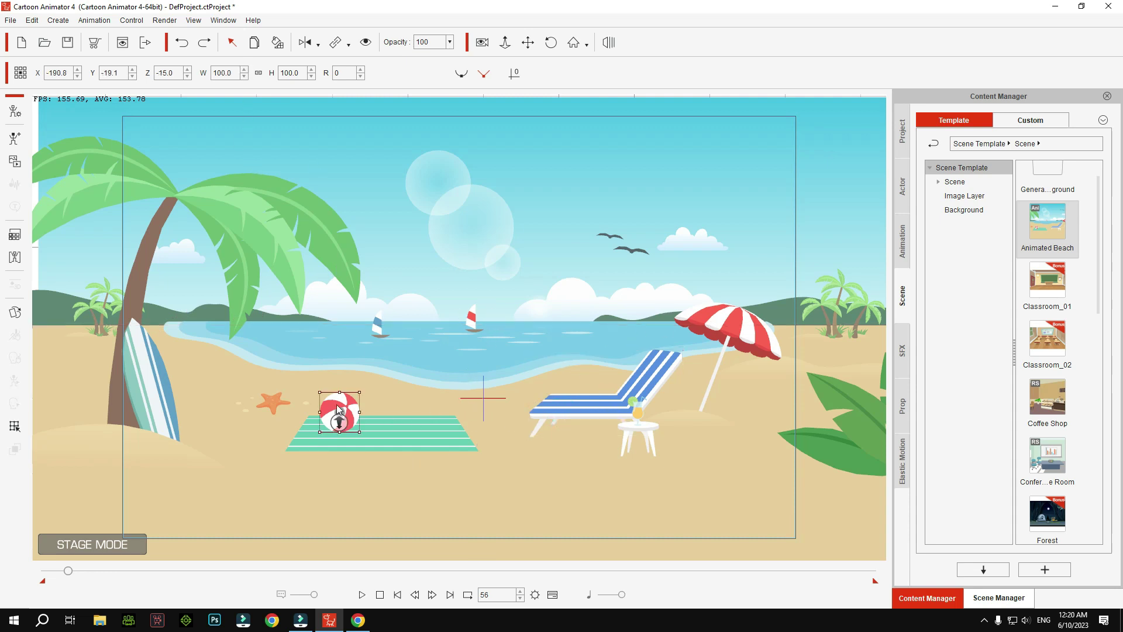
click(280, 404)
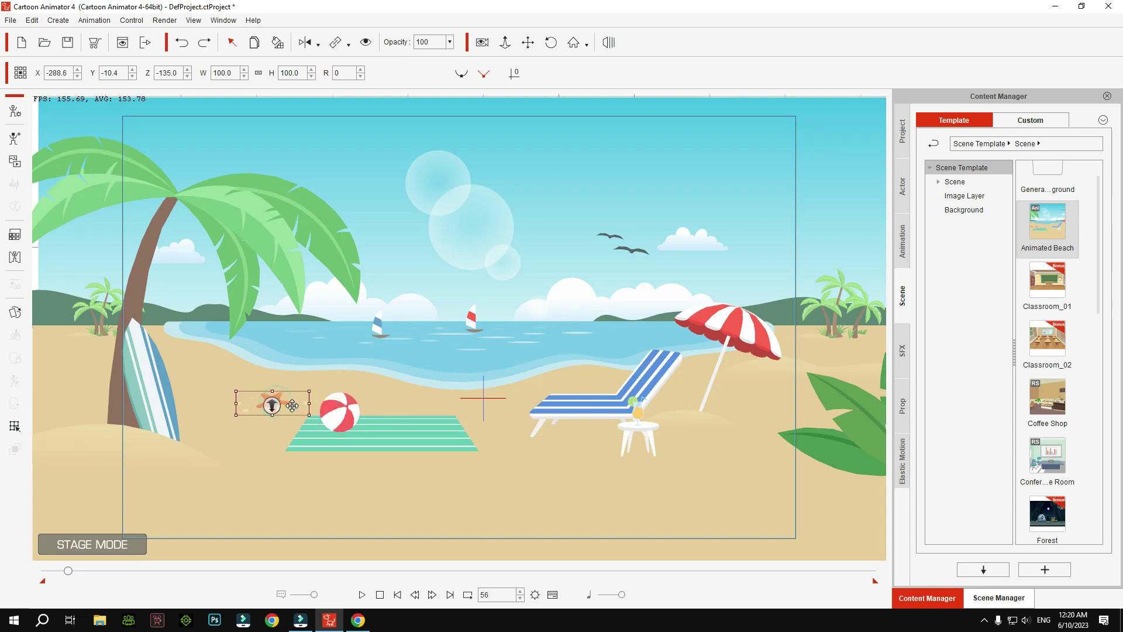
mouse_move(292, 406)
mouse_down()
mouse_move(277, 399)
mouse_move(292, 400)
mouse_up()
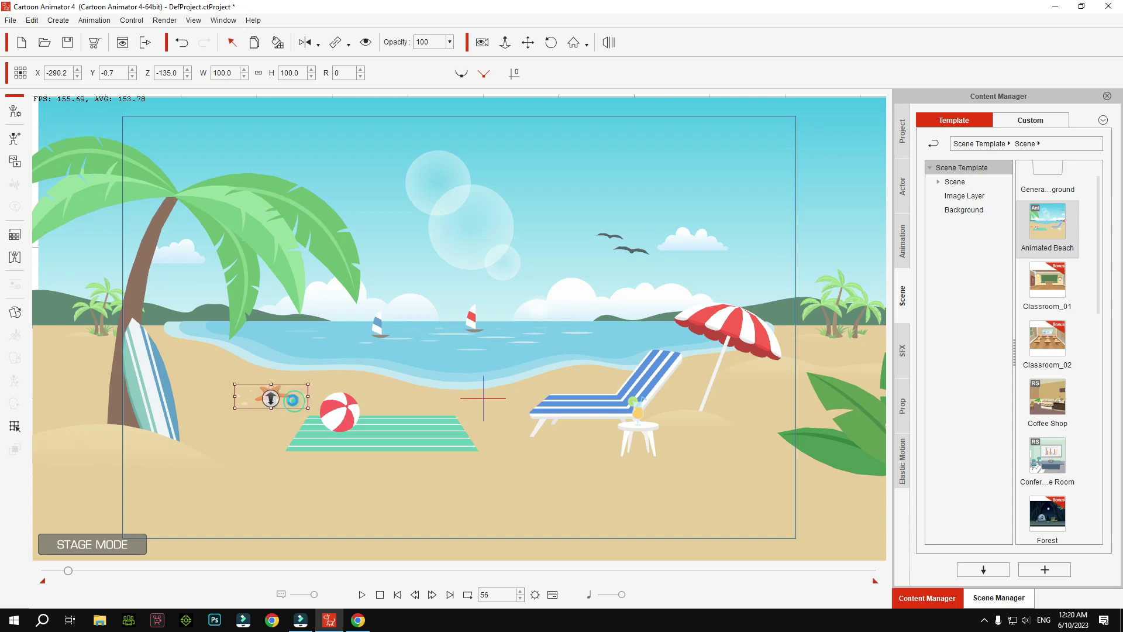
click(348, 436)
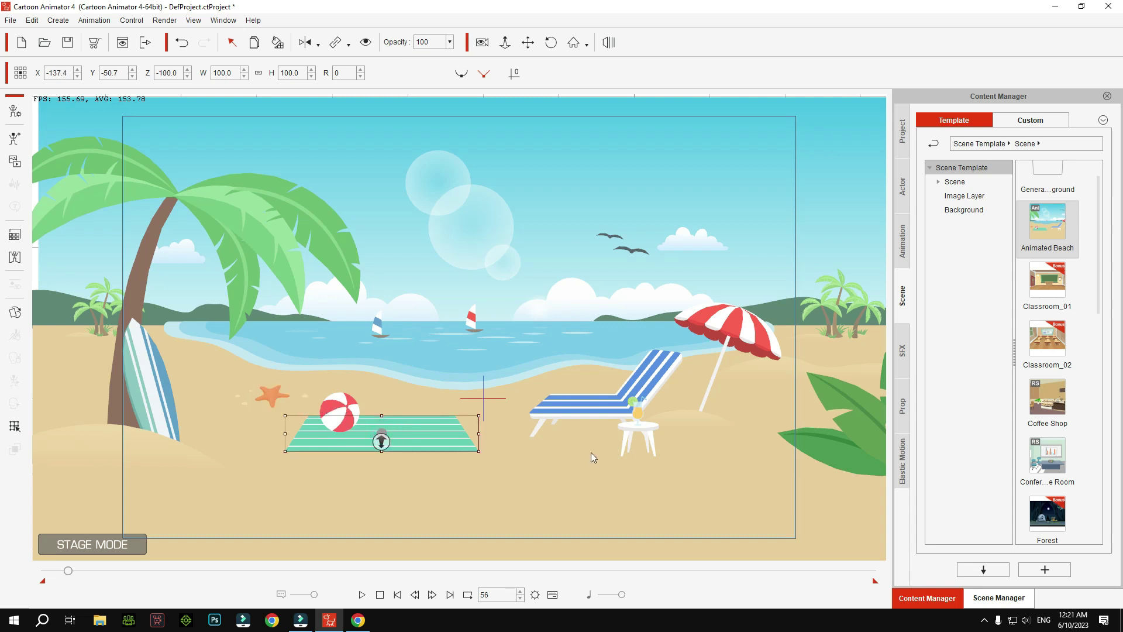
- Move the palm tree to about X -480.8, Y -83.0 at frame 56, select the birds and light circles, and return the playhead to frame 1
click(263, 251)
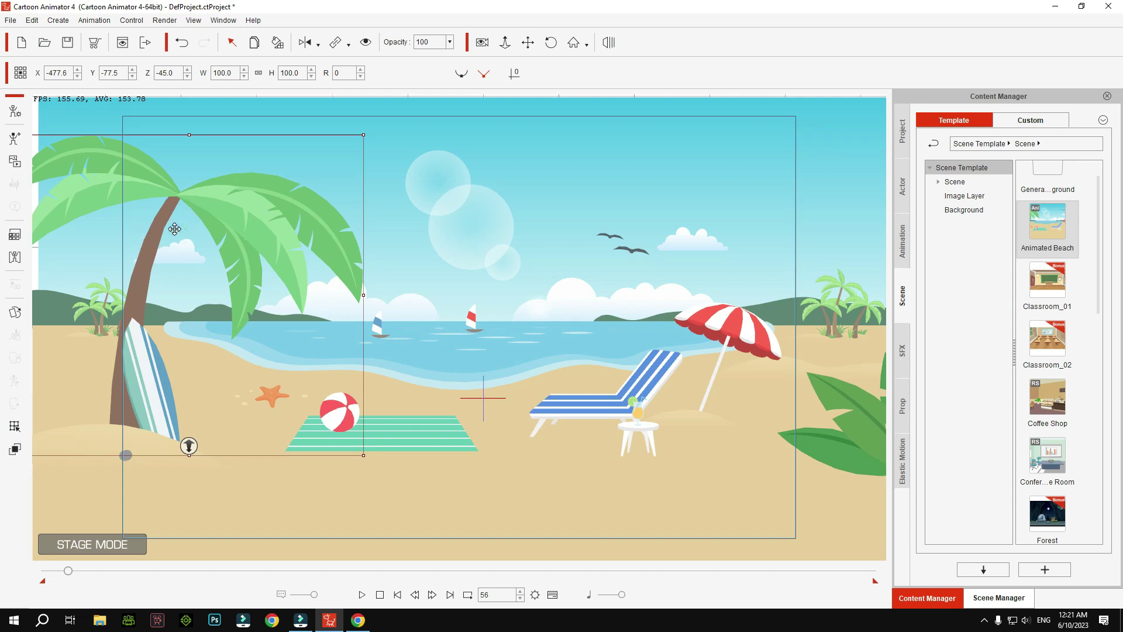
drag(167, 228, 164, 232)
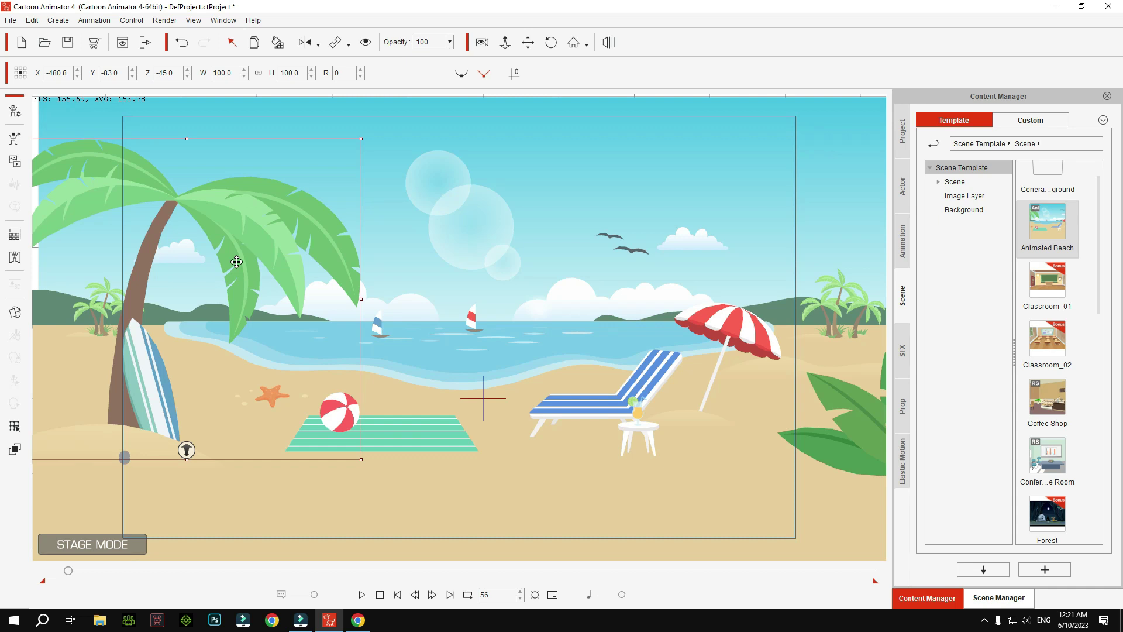
click(634, 251)
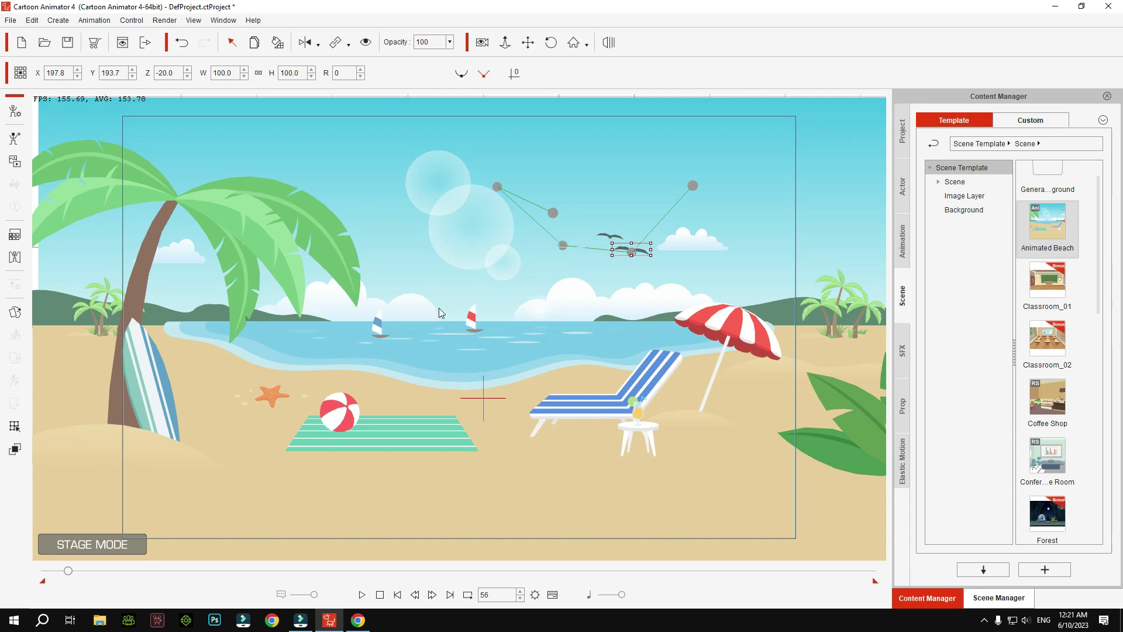
click(279, 245)
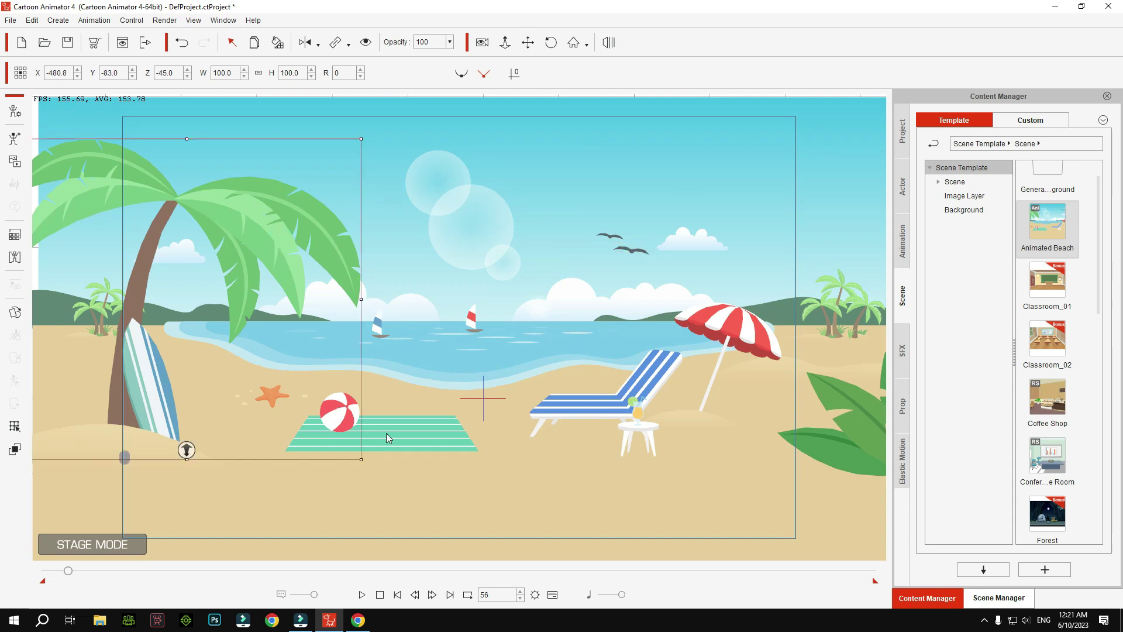
drag(69, 571, 32, 574)
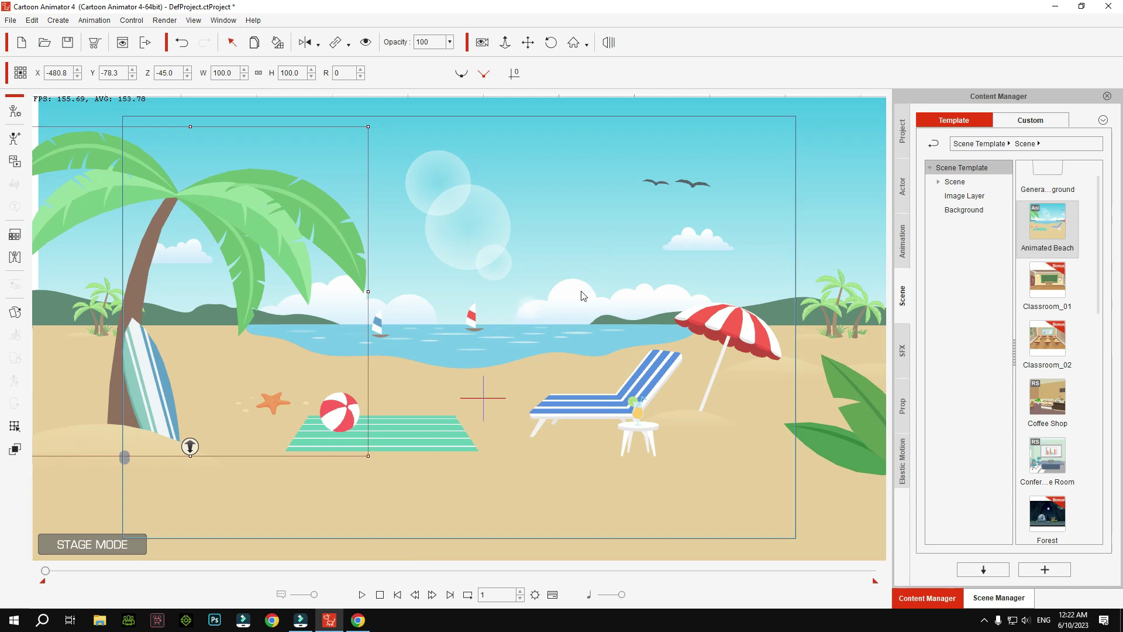
click(437, 229)
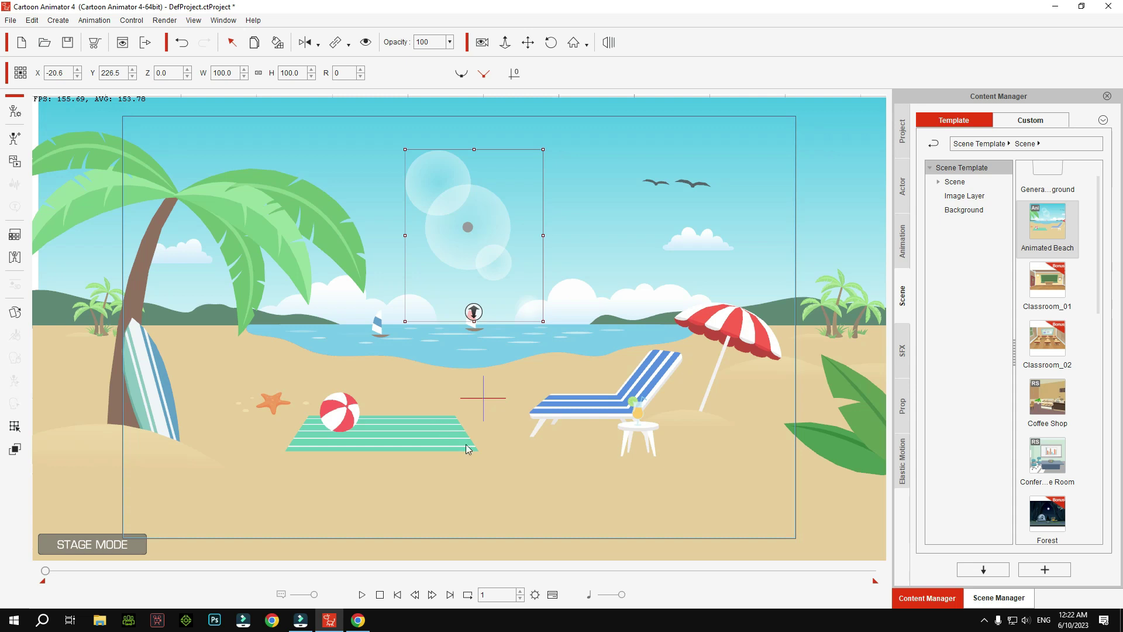
- Start a new empty project in place of the beach scene
click(27, 44)
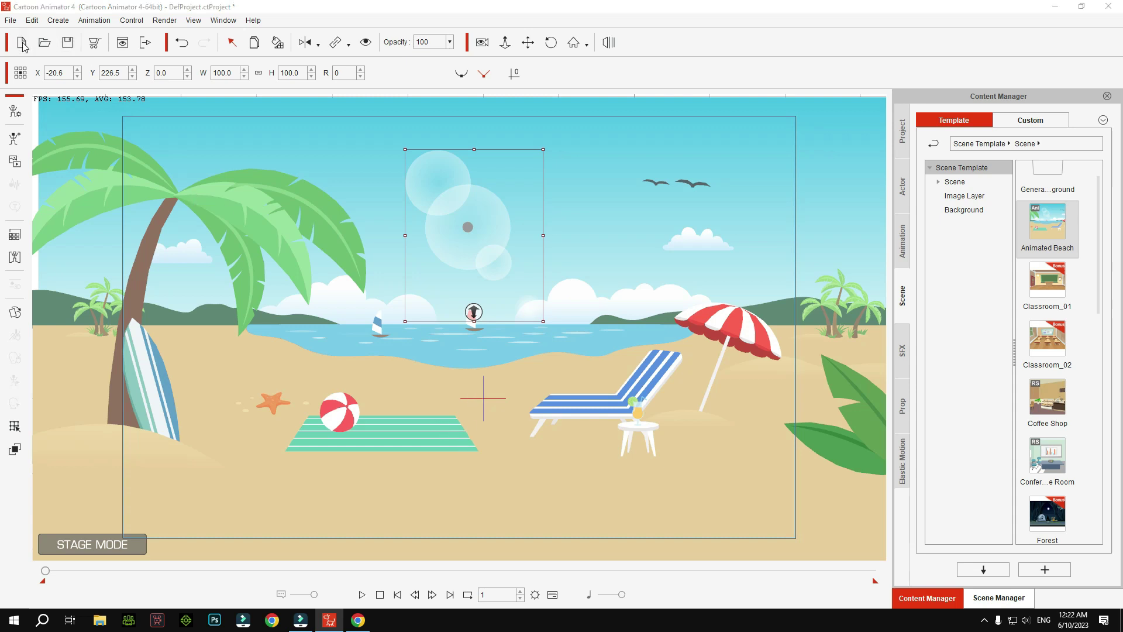
click(565, 340)
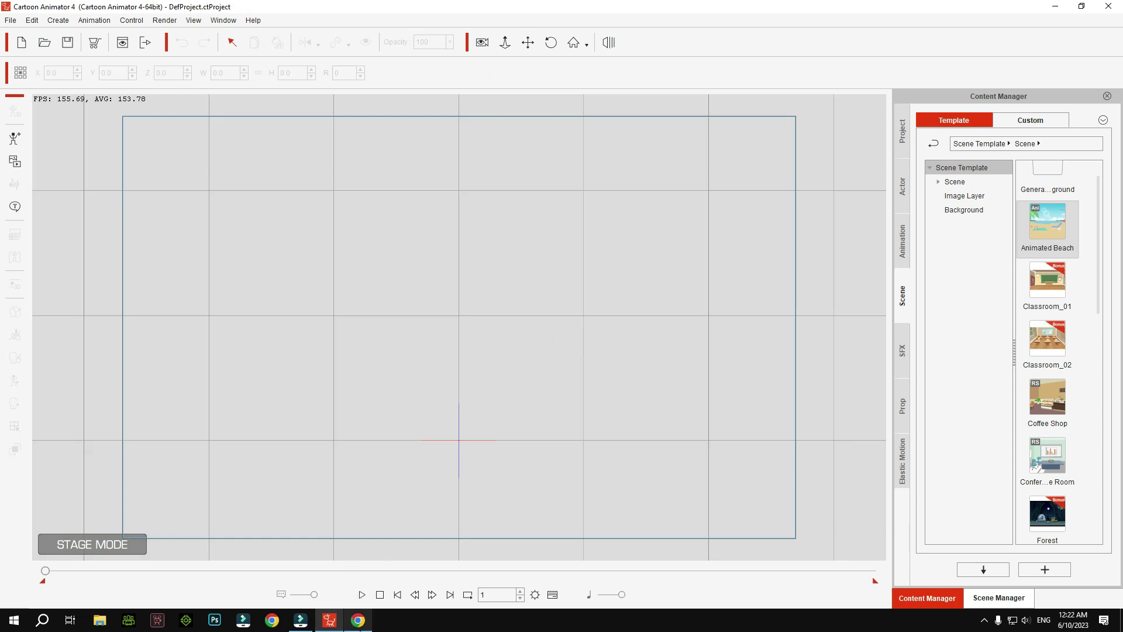
- Switch to Chrome, search for "freepik" in a new tab, and open the Freepik website
click(358, 620)
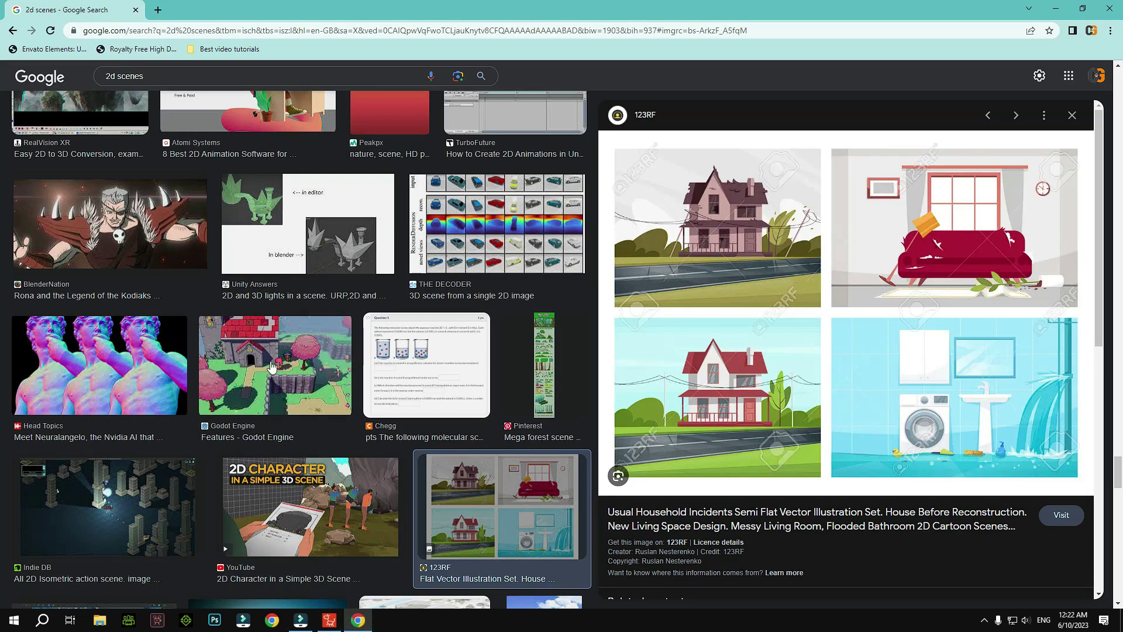
click(158, 9)
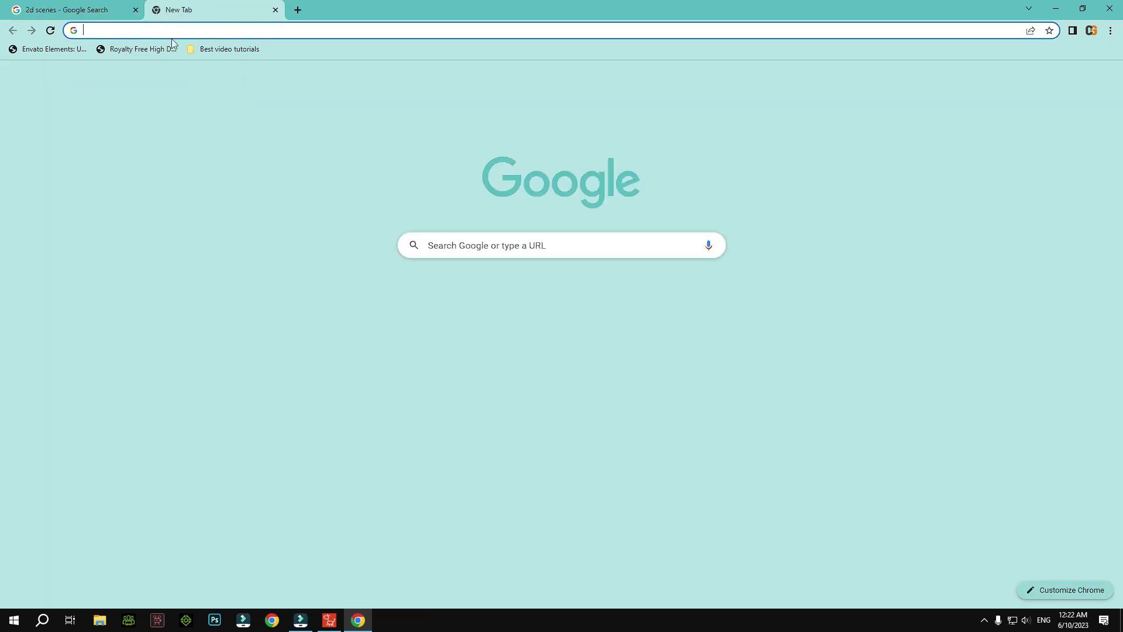
text(fre)
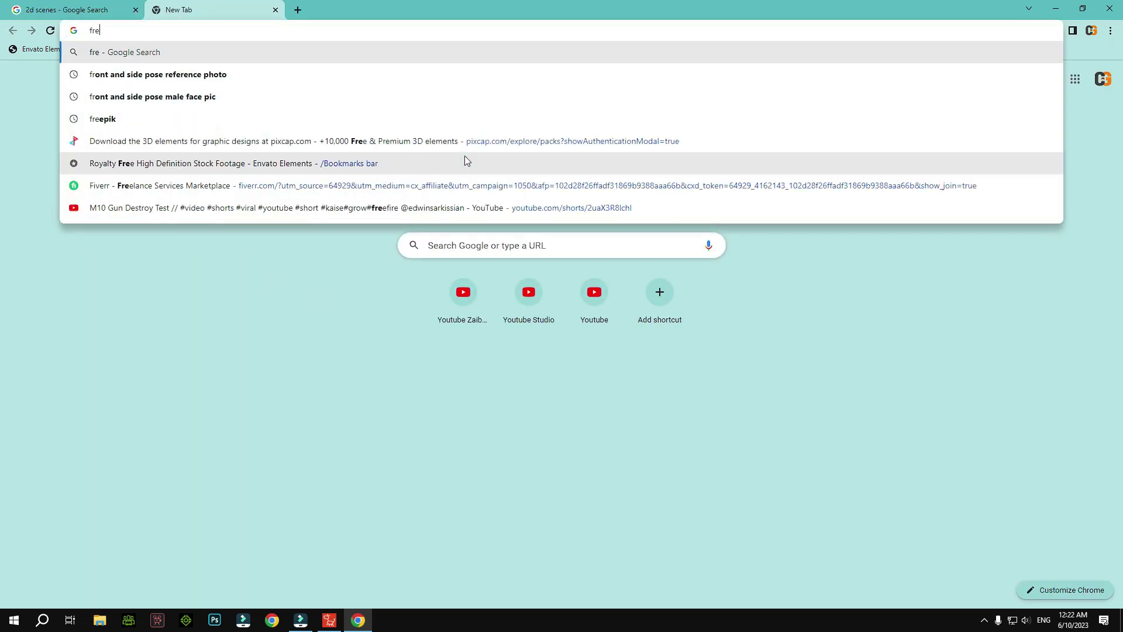
text(epik)
key(Return)
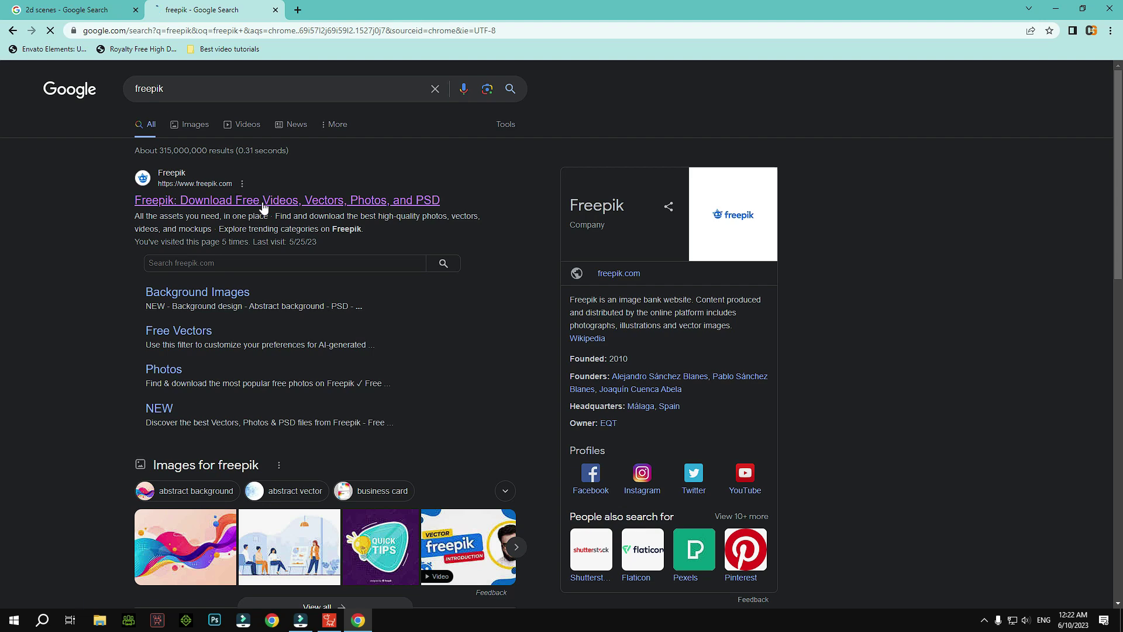
click(263, 200)
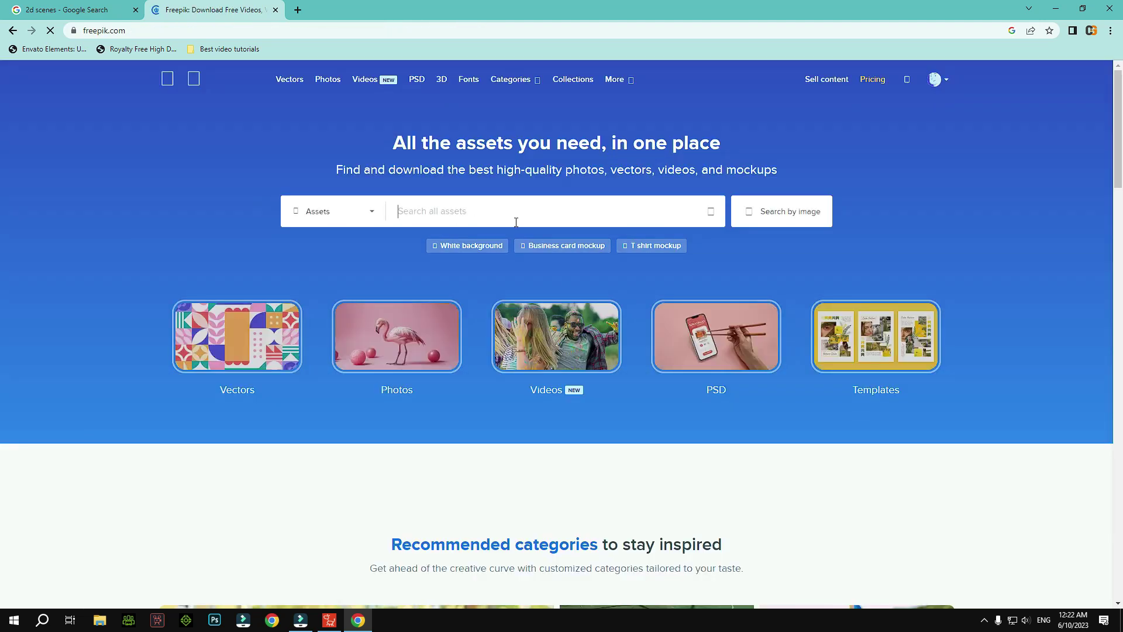
- Search the Freepik assets for "vector city" and browse the resulting images
click(466, 212)
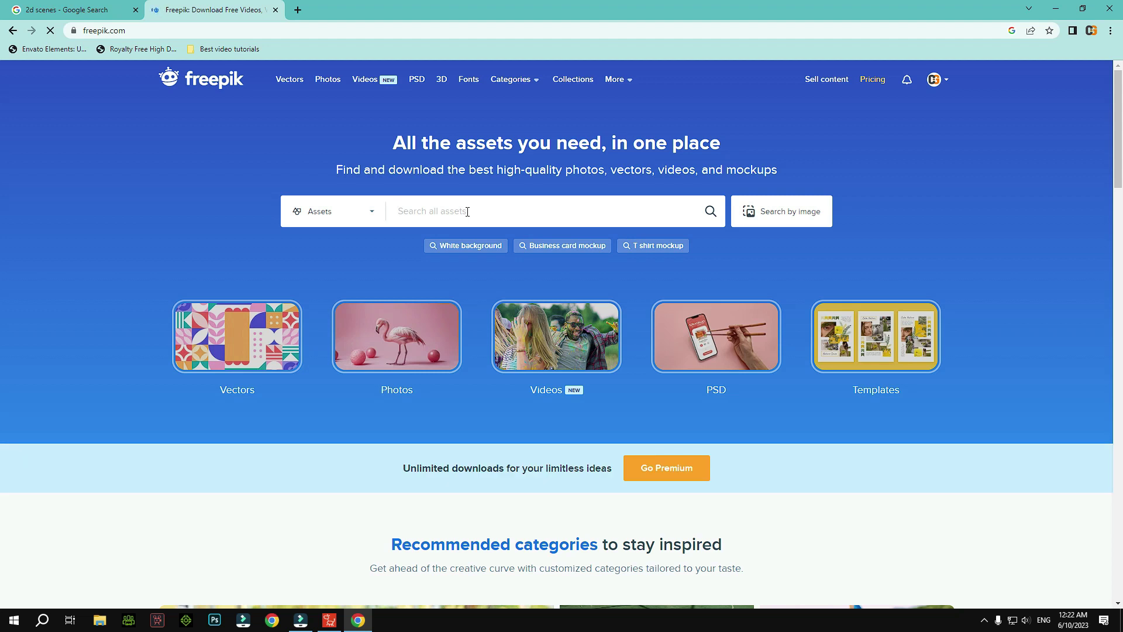
text(vector city)
key(Return)
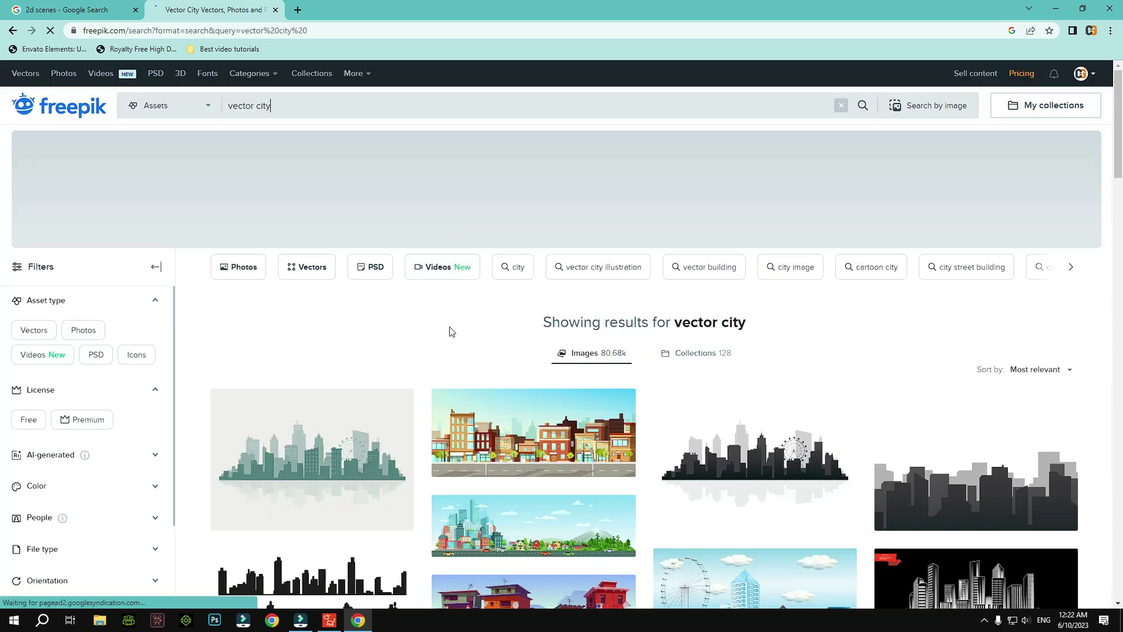
scroll(451, 332, down, 3)
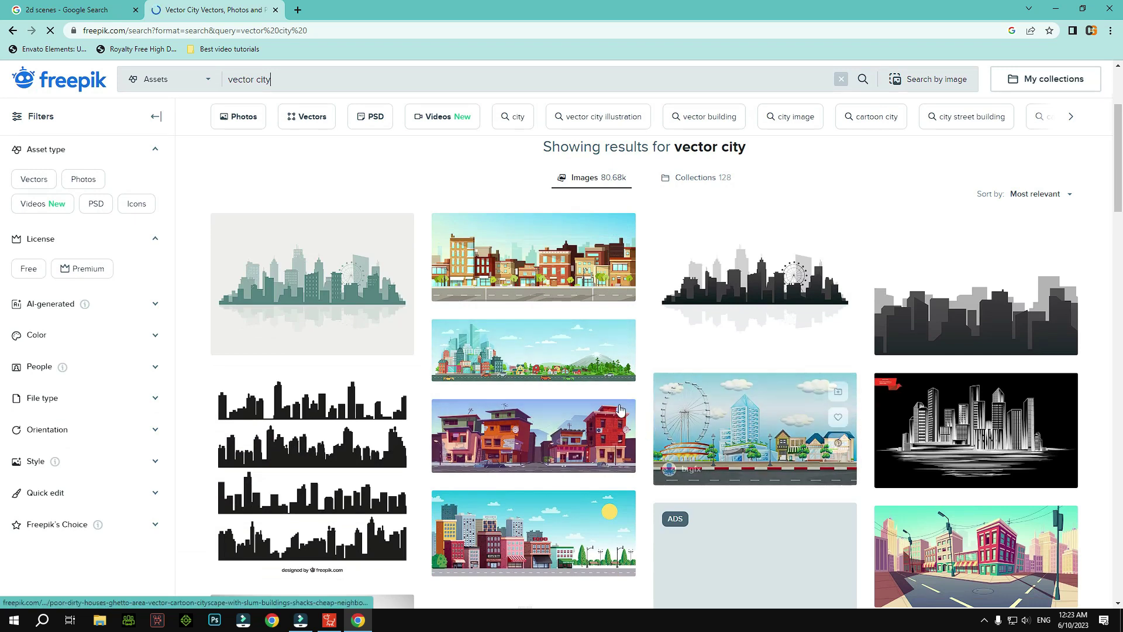
scroll(620, 409, down, 3)
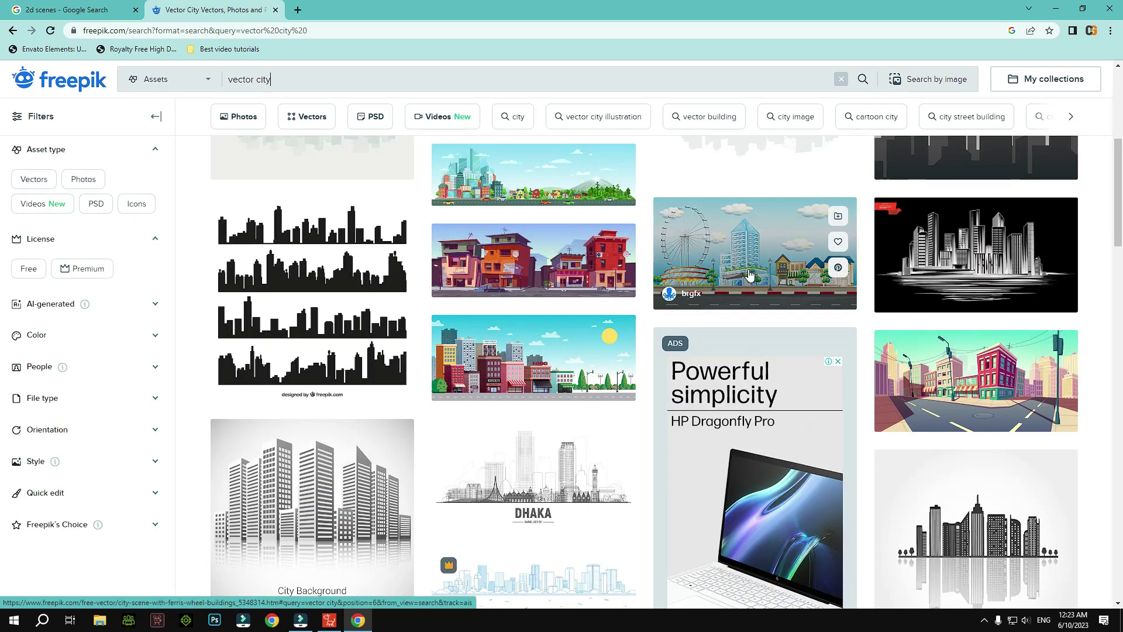
- Download the free vector city scene with ferris wheel and buildings, and close its preview
click(749, 275)
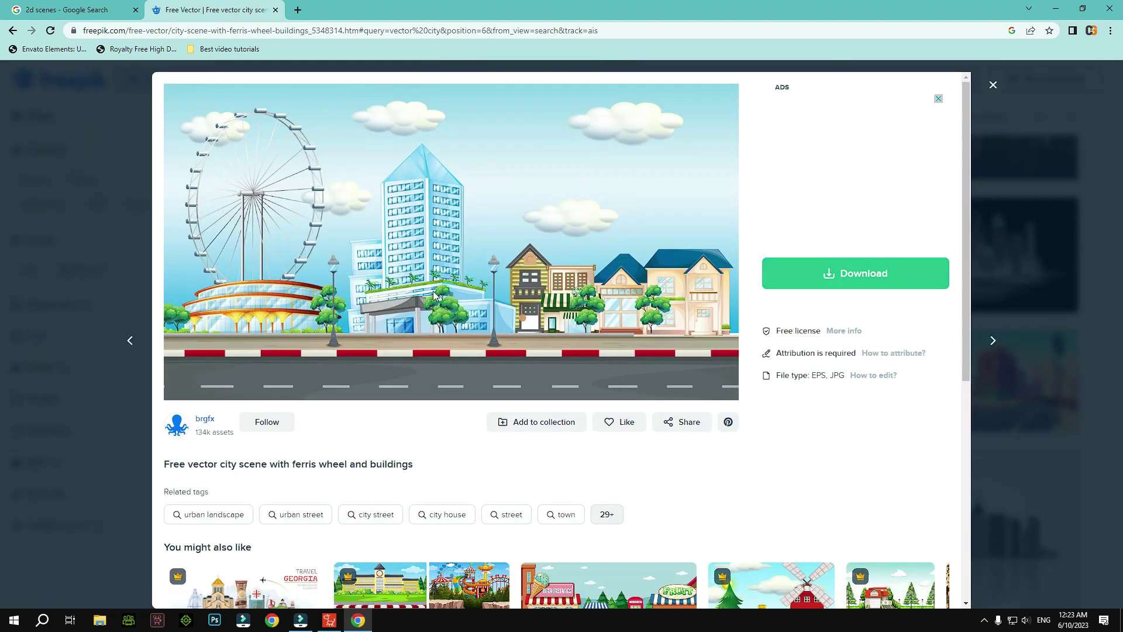
click(813, 284)
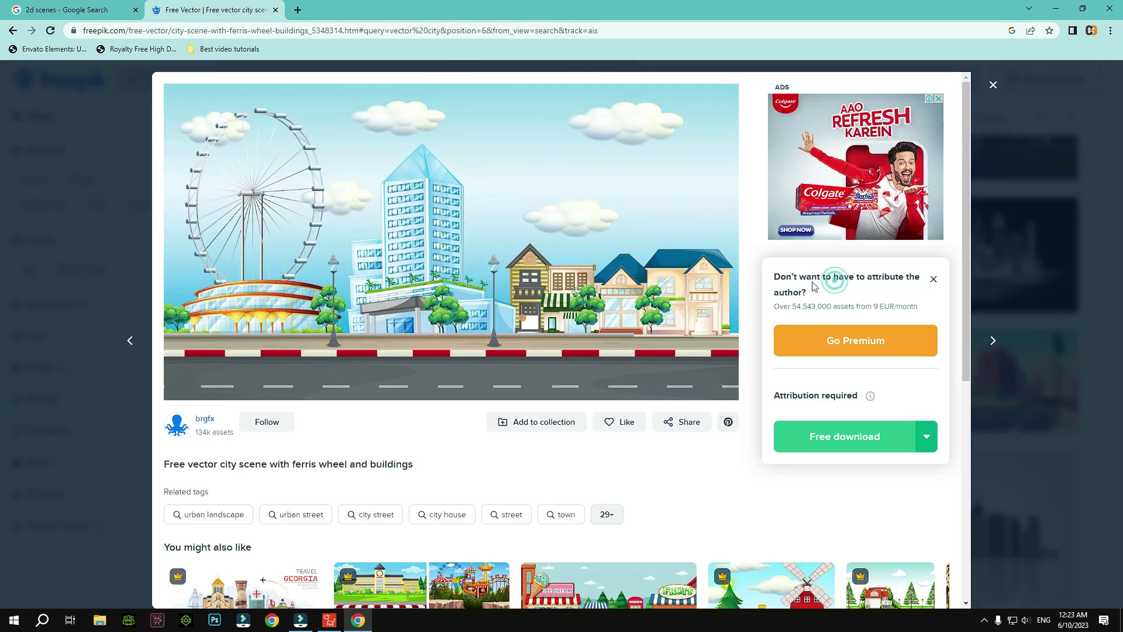
click(831, 443)
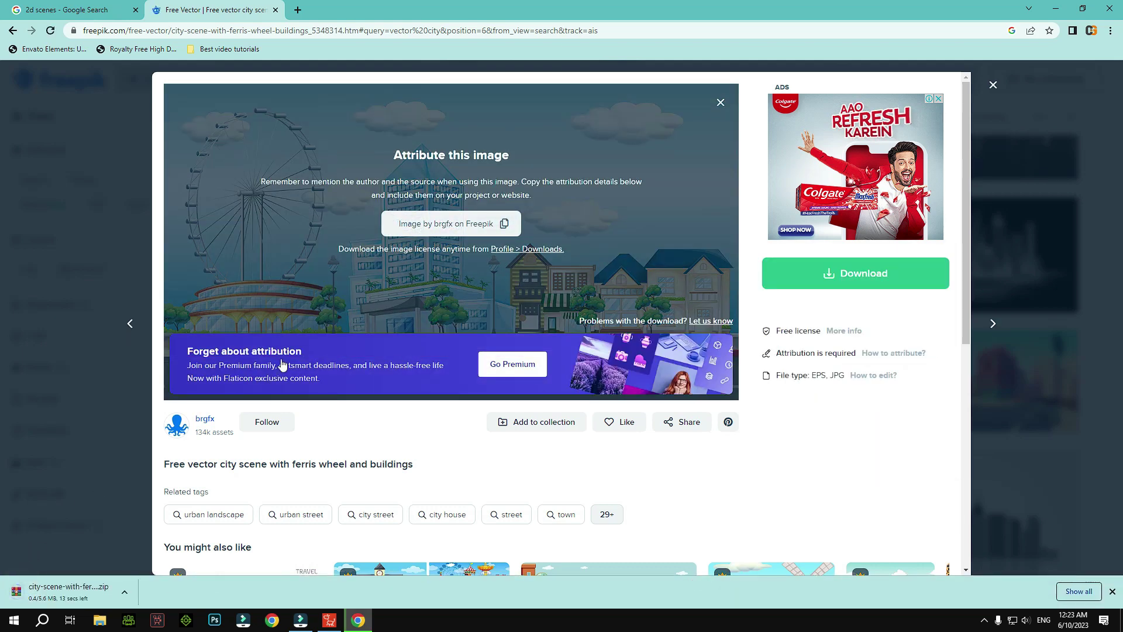
click(993, 85)
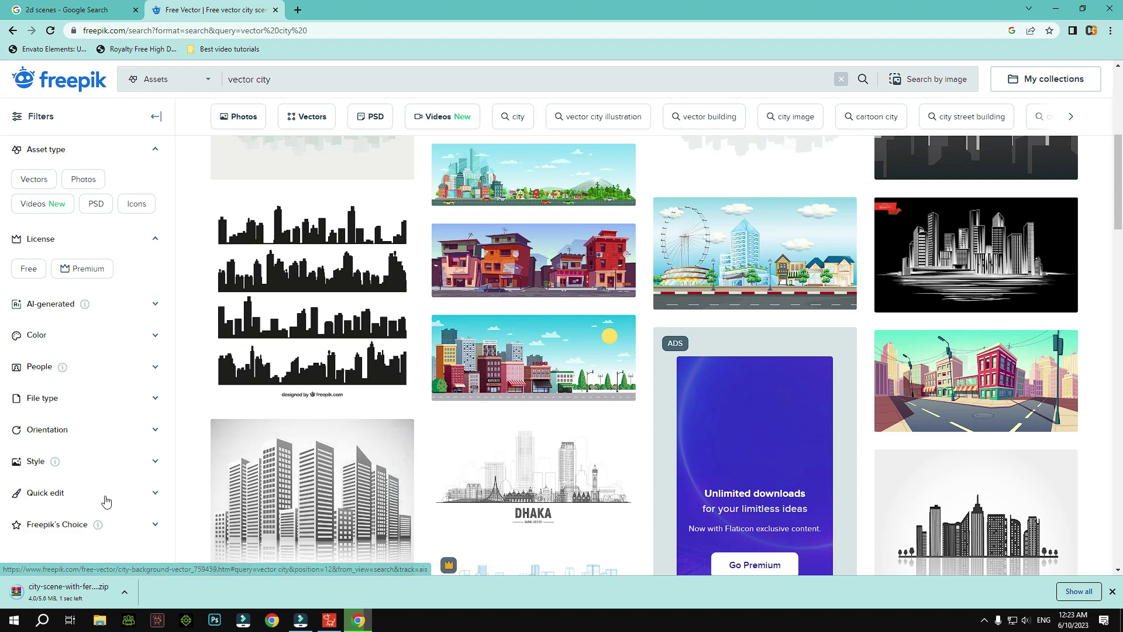
- Show the downloaded city scene archive in its Downloads folder
right_click(66, 602)
click(94, 550)
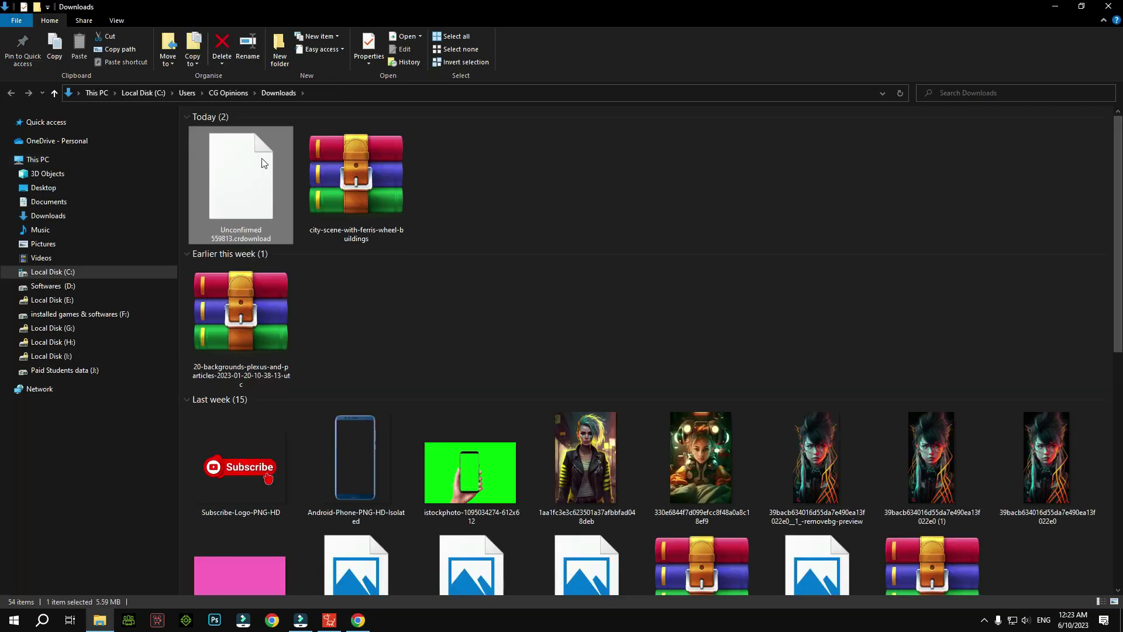
right_click(249, 208)
click(455, 181)
- Move the city-scene-with-ferris-wheel-buildings archive from Downloads to the Pictures folder
right_click(346, 191)
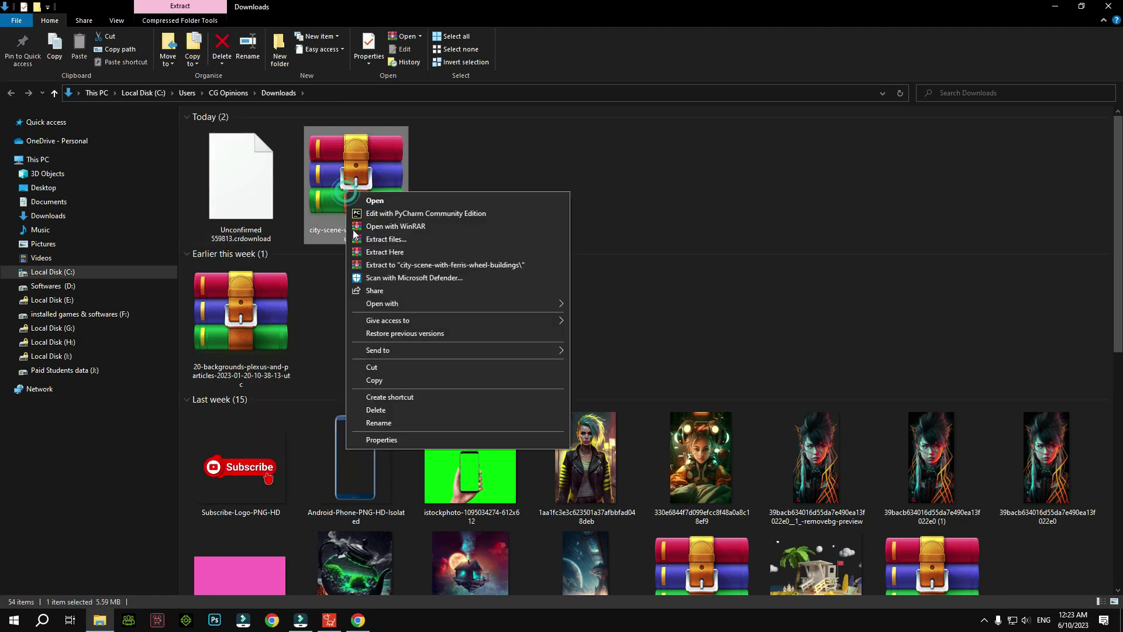
click(378, 367)
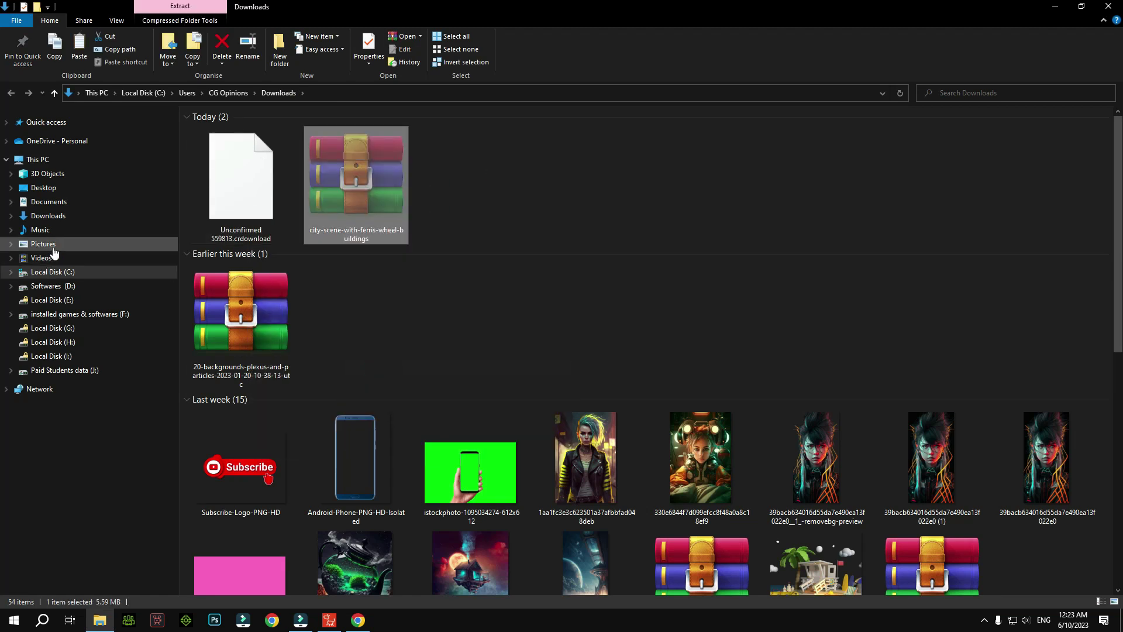
click(53, 249)
click(64, 262)
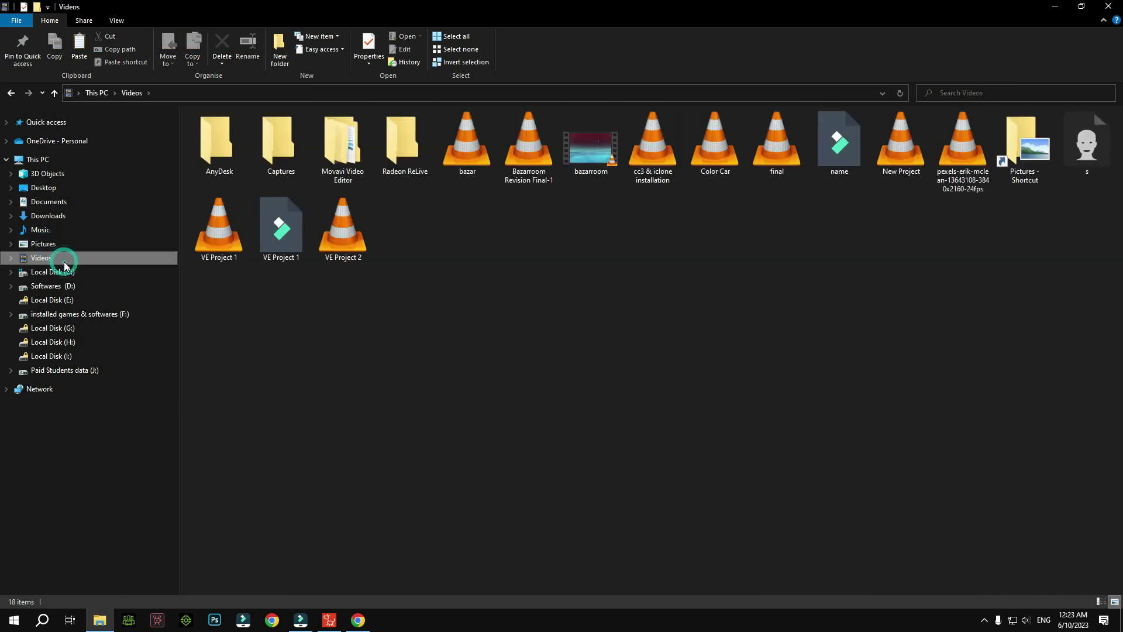
click(63, 231)
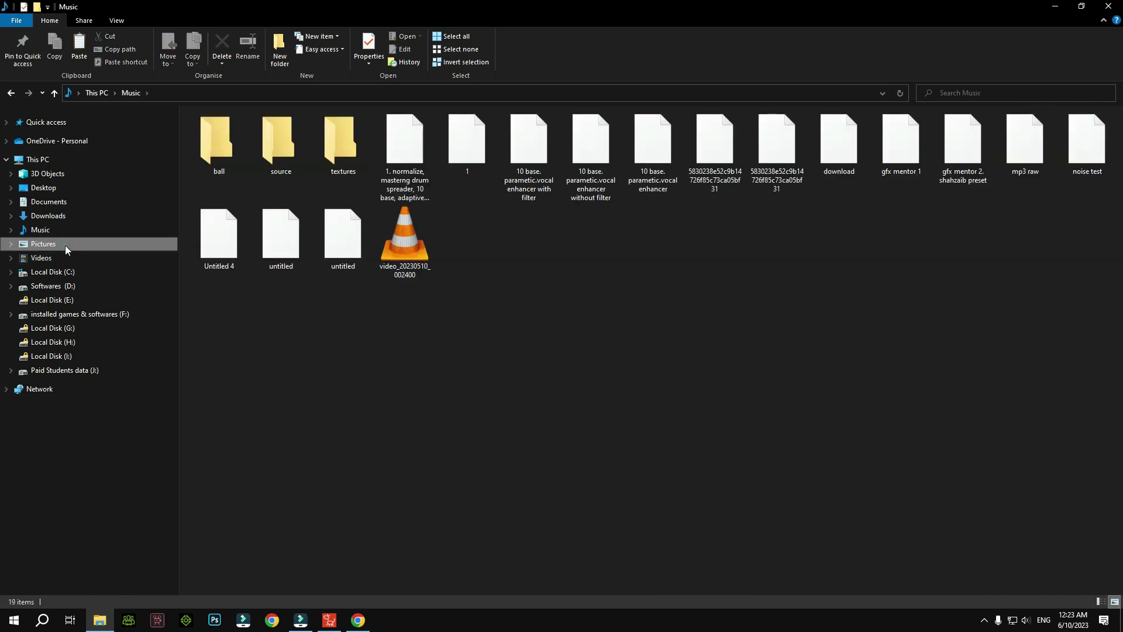
click(66, 248)
right_click(450, 327)
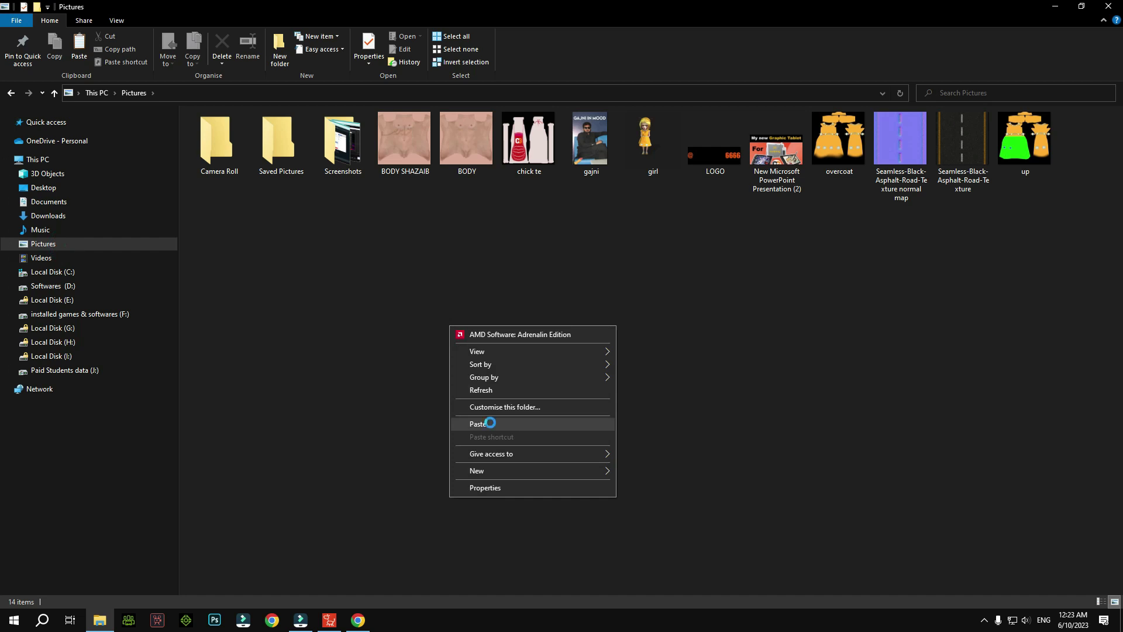
click(491, 424)
- Extract the city scene archive's contents directly into the Pictures folder
right_click(1098, 167)
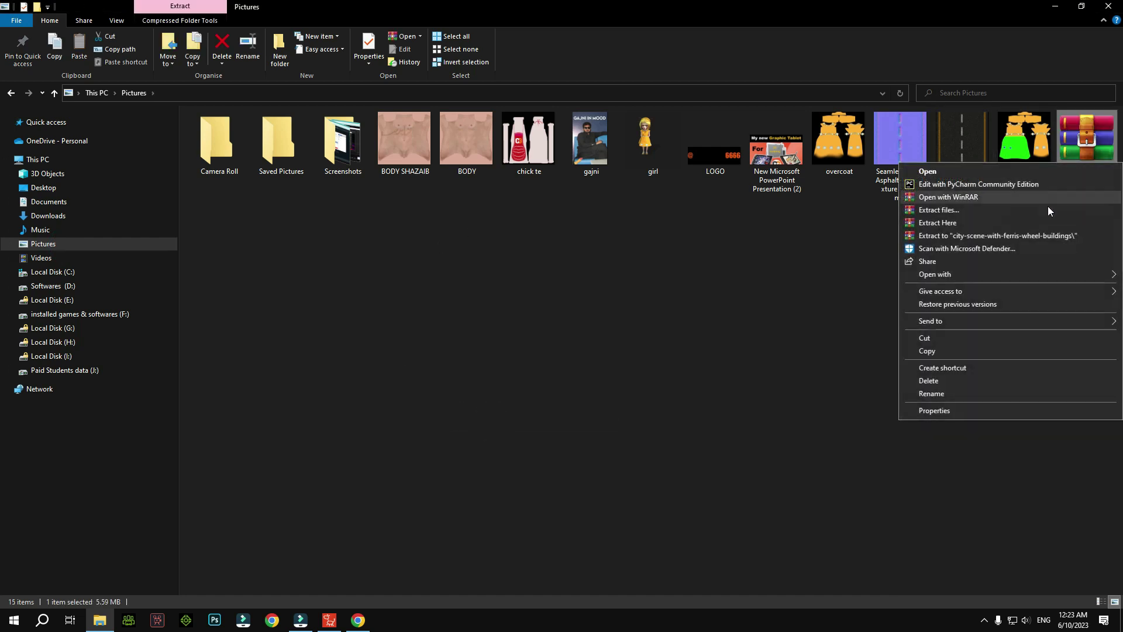
click(951, 223)
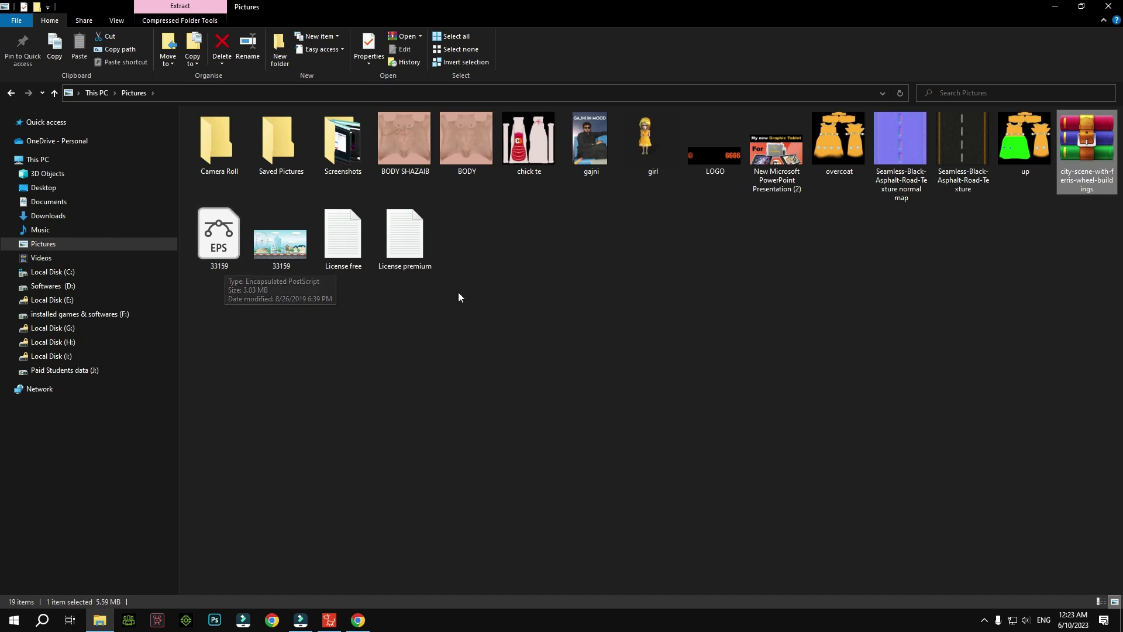
- Search Google for "eps to emf converter" in a new Chrome tab and open CloudConvert's EPS to EMF Converter page
drag(206, 257, 231, 329)
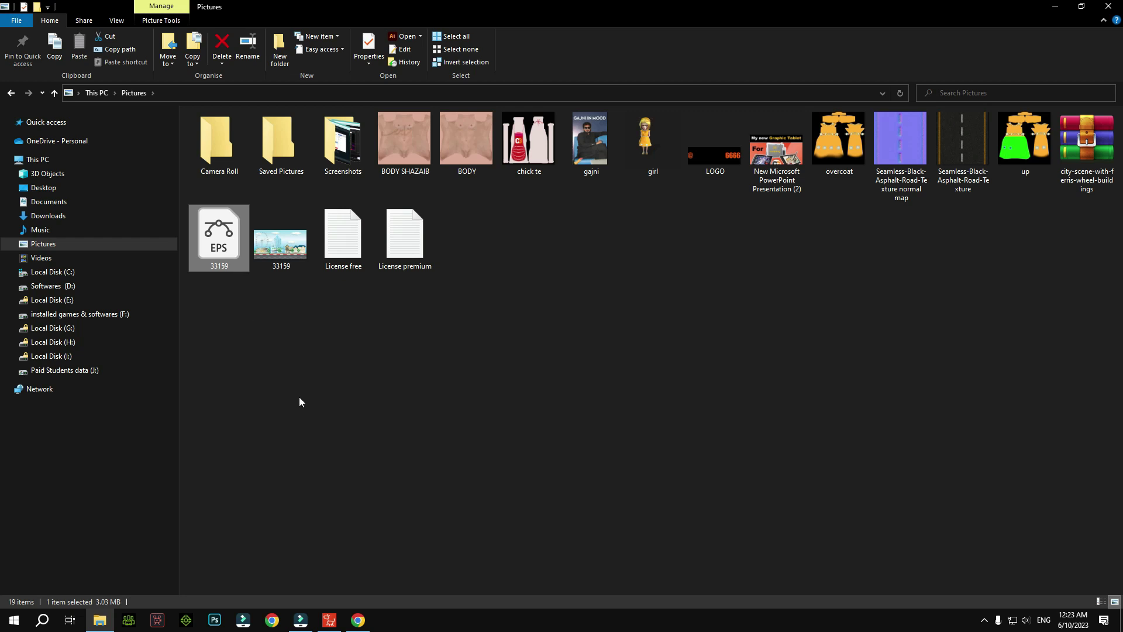
click(358, 621)
key(ctrl+t)
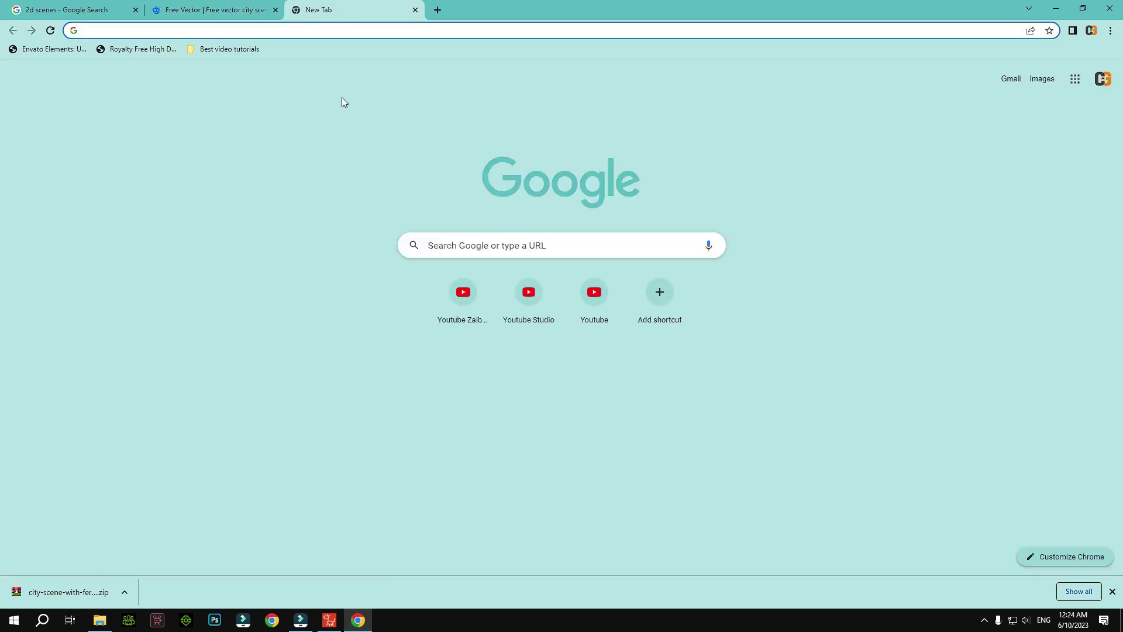
text(eps to e)
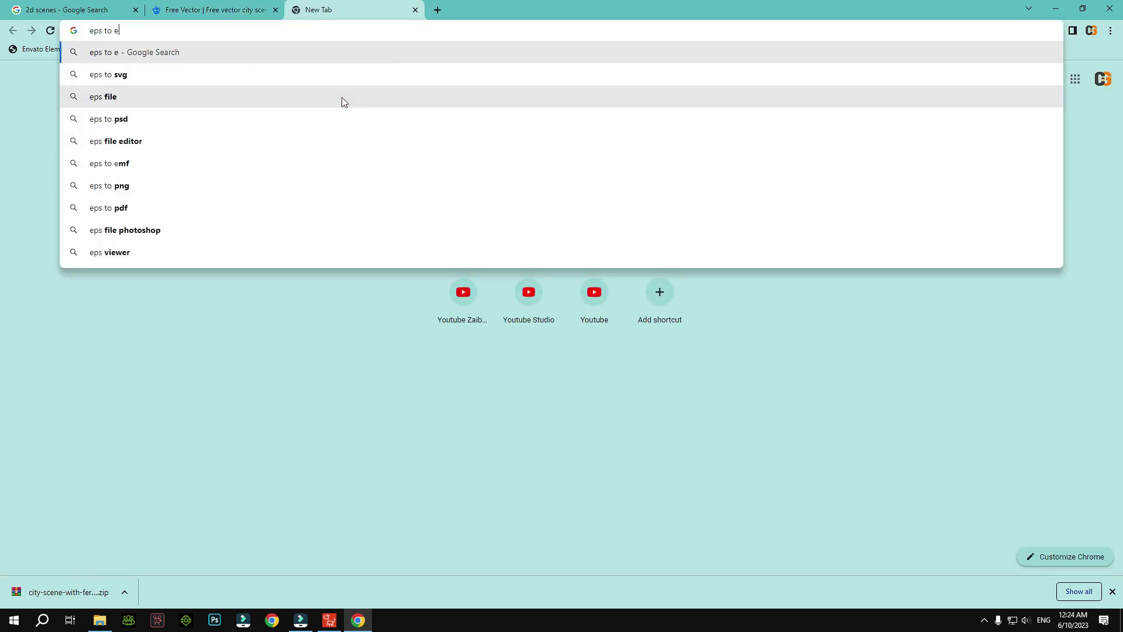
text(mf con)
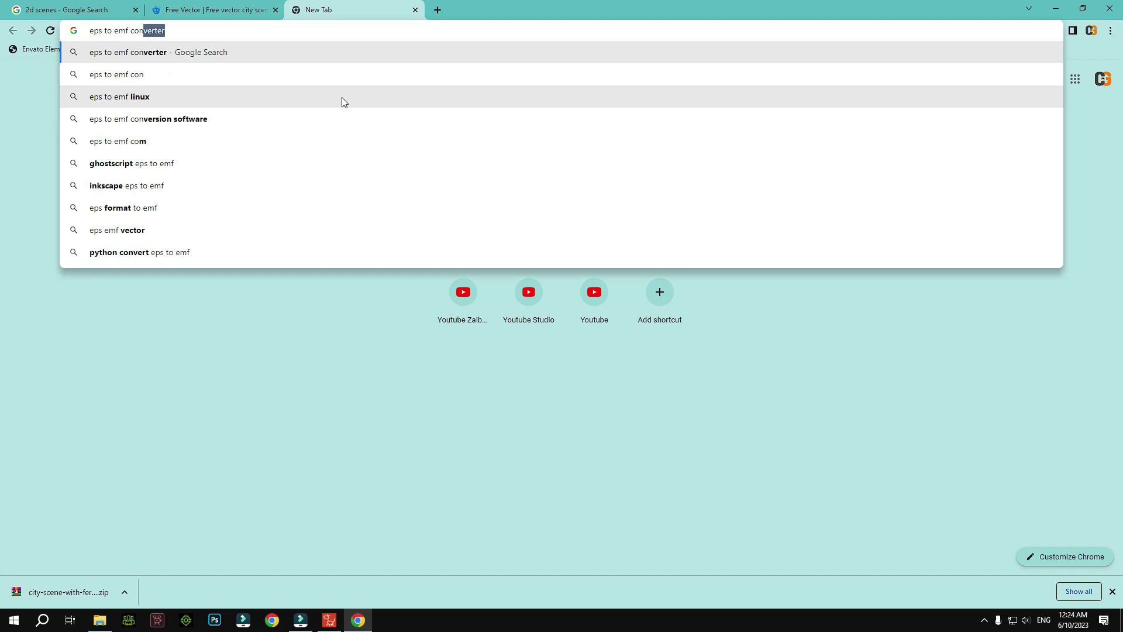
text(verter)
key(Return)
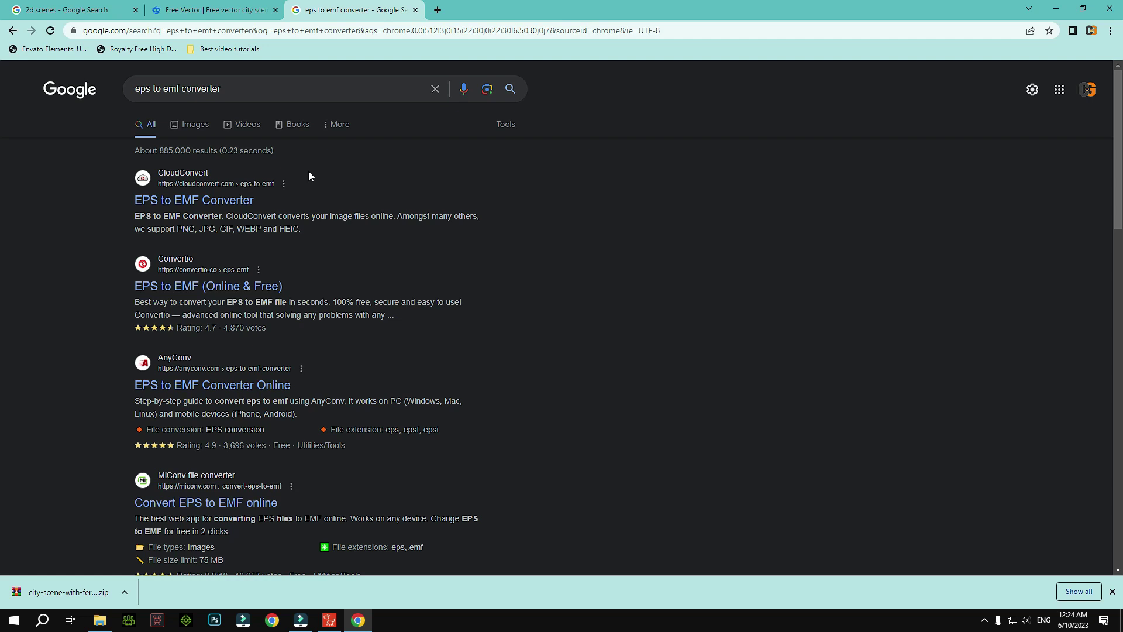
click(227, 211)
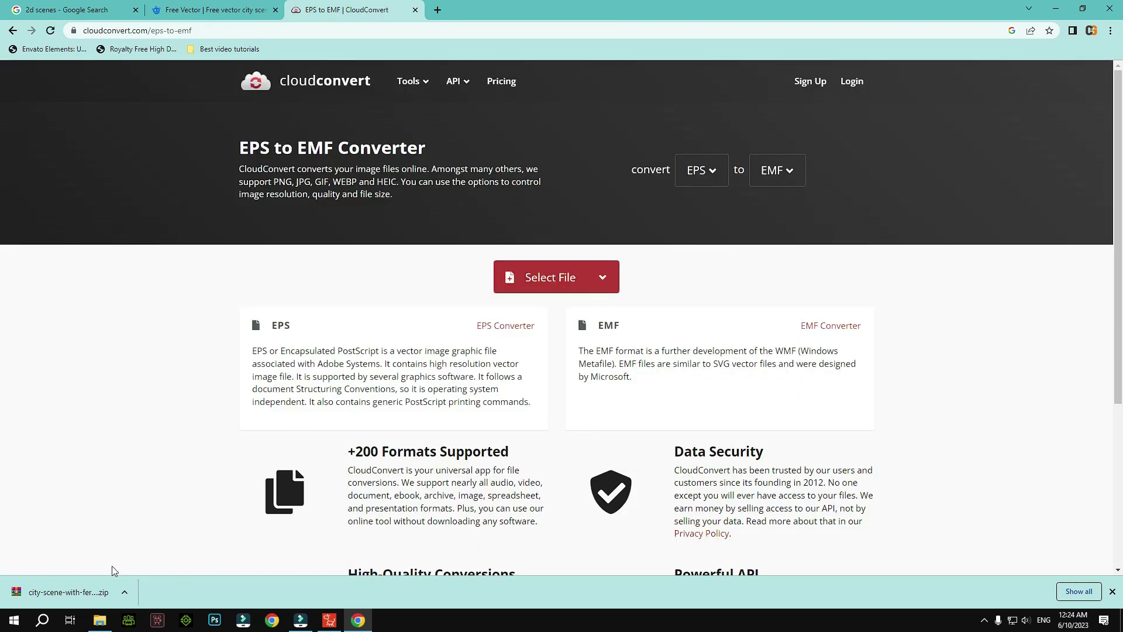
- Add the 33159 EPS file from the Pictures folder to CloudConvert and start its conversion to EMF
click(99, 621)
click(218, 237)
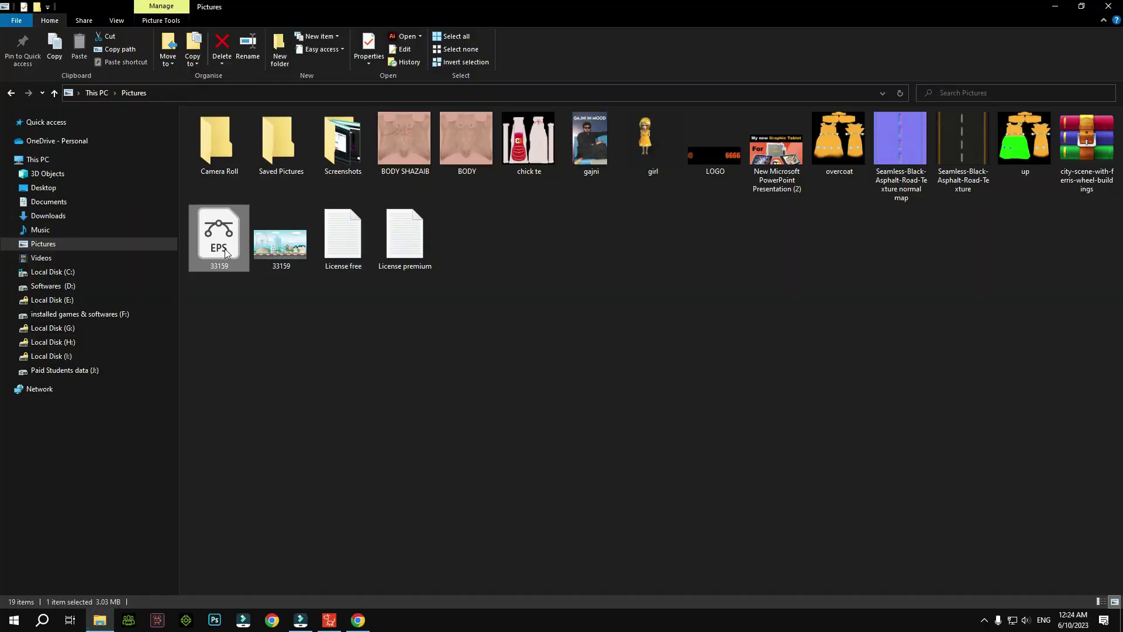
drag(231, 253, 535, 268)
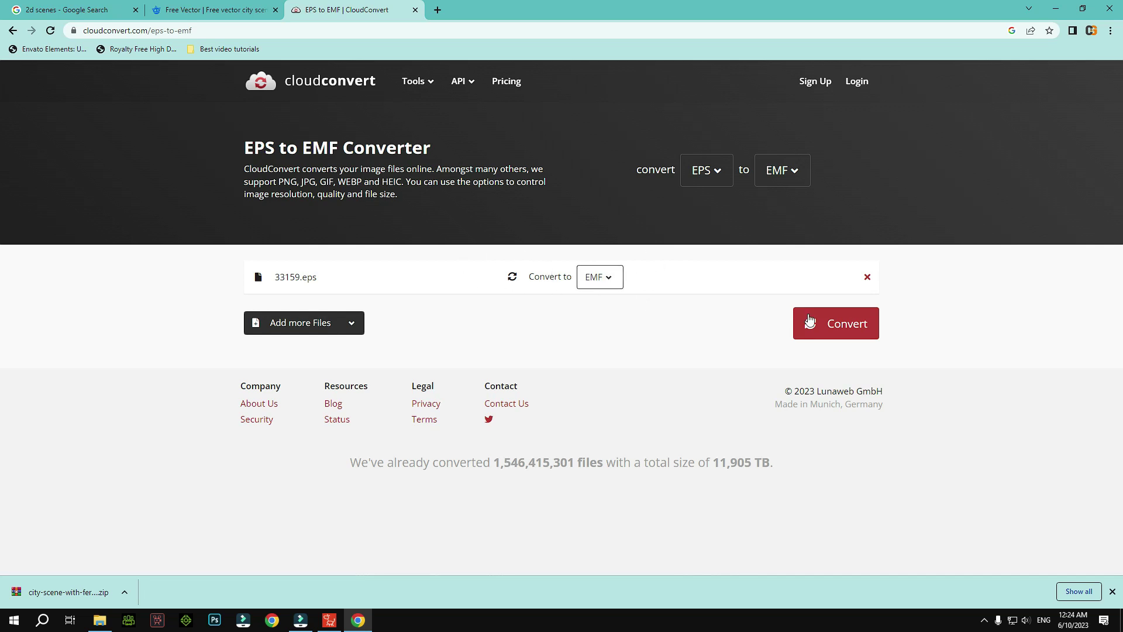
click(835, 332)
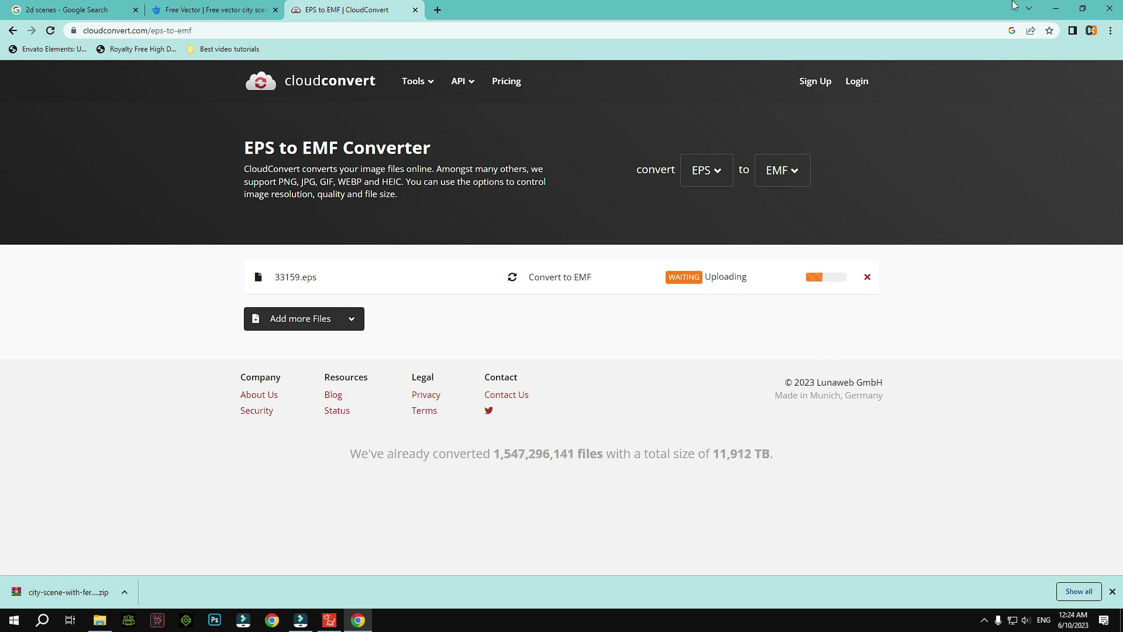
- Minimize the open windows, create a new Microsoft PowerPoint presentation on the desktop under its default name, and open it
click(1068, 10)
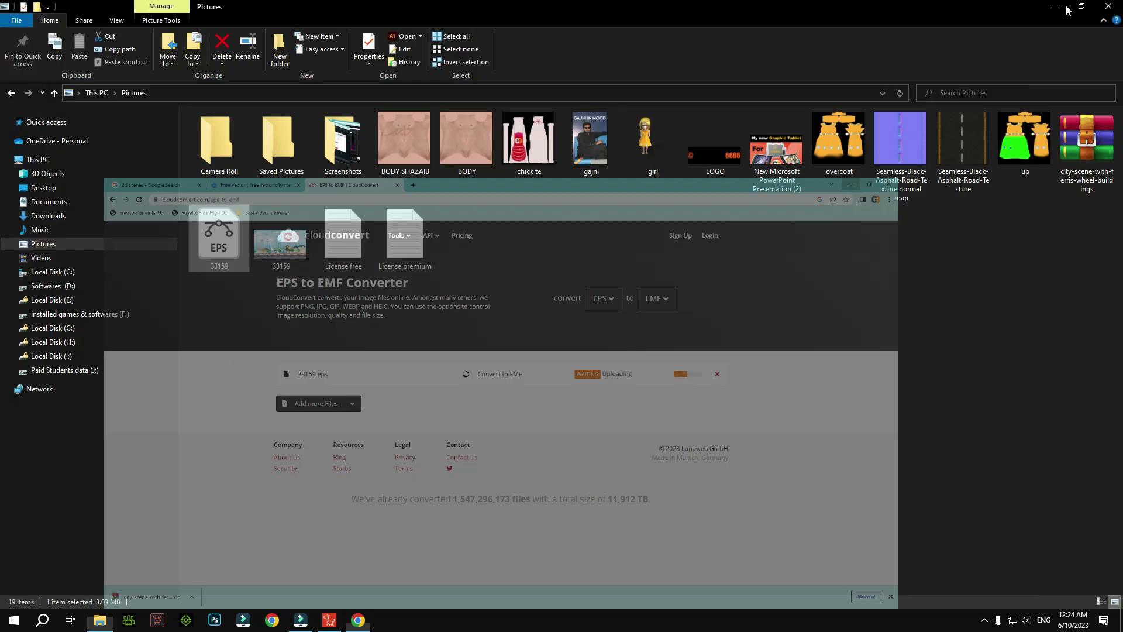
click(1060, 8)
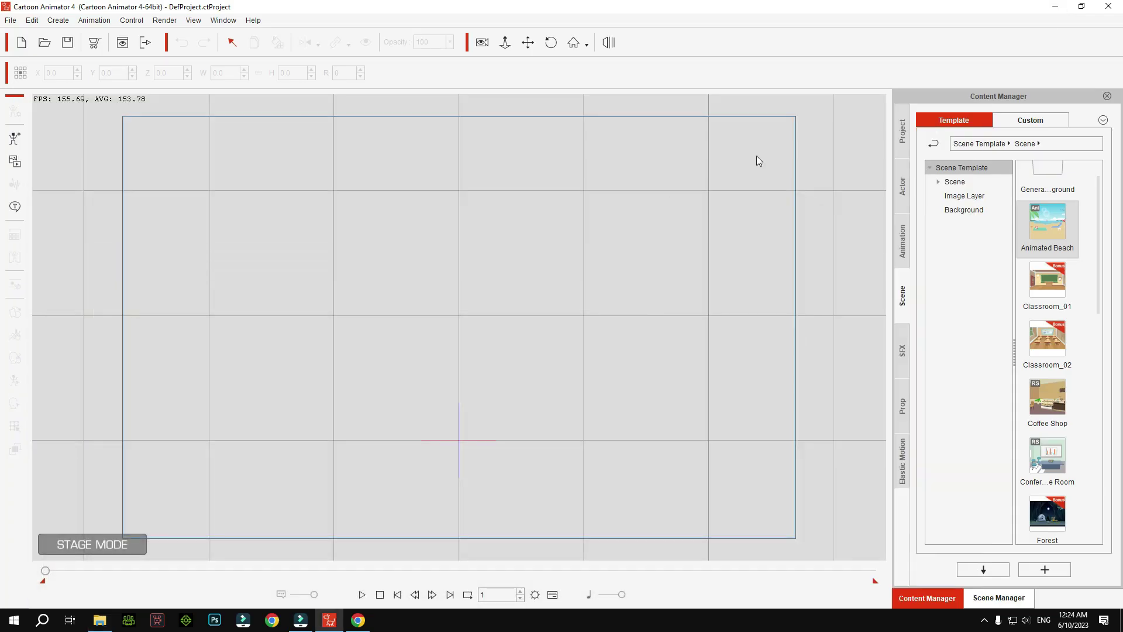
click(1063, 10)
right_click(628, 149)
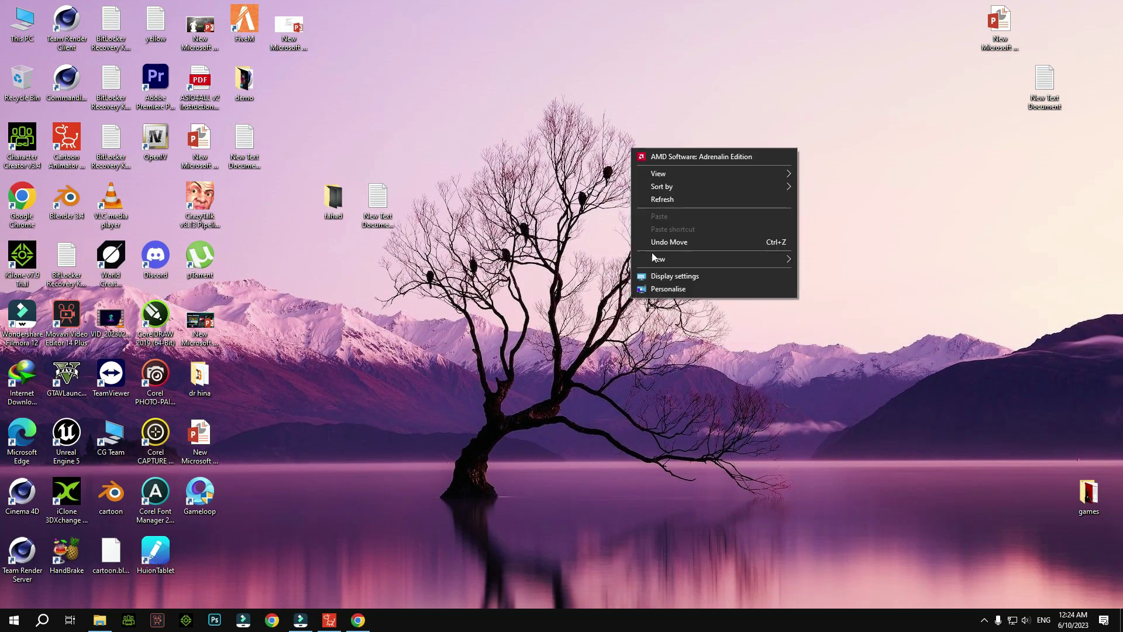
mouse_move(716, 261)
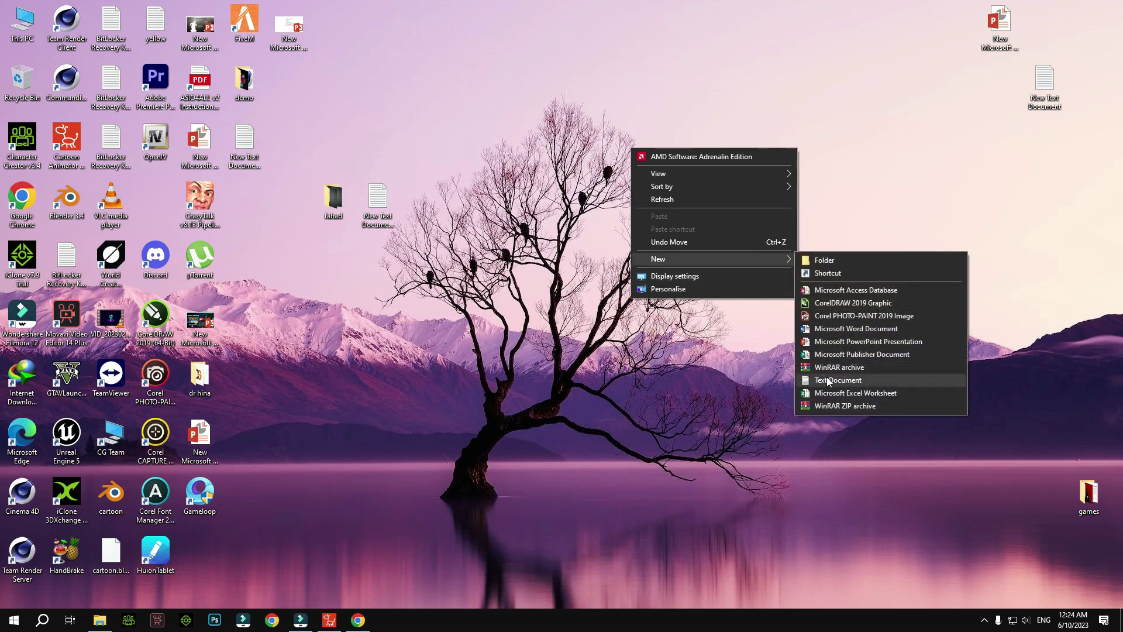
click(850, 344)
key(Return)
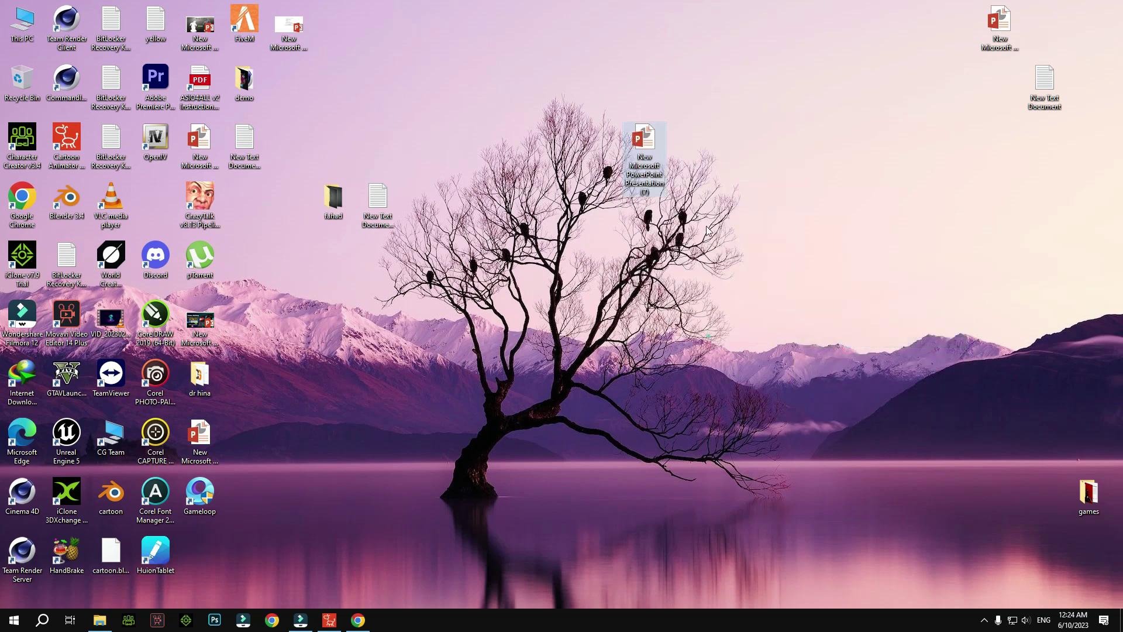
double_click(638, 180)
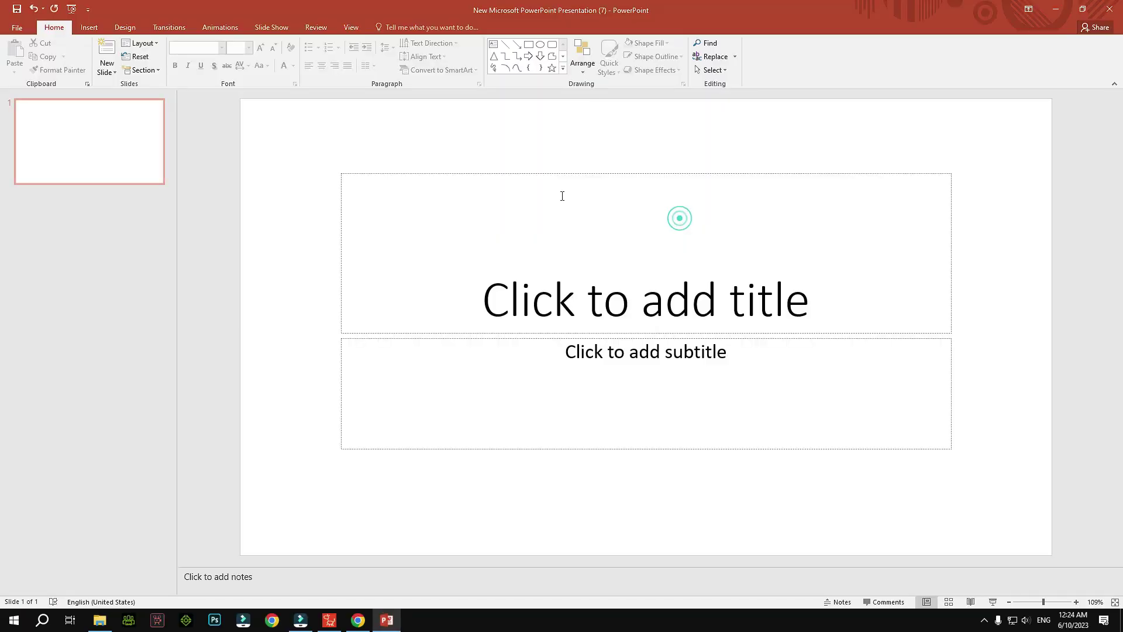
- Delete the title and subtitle placeholders from the first slide
click(602, 195)
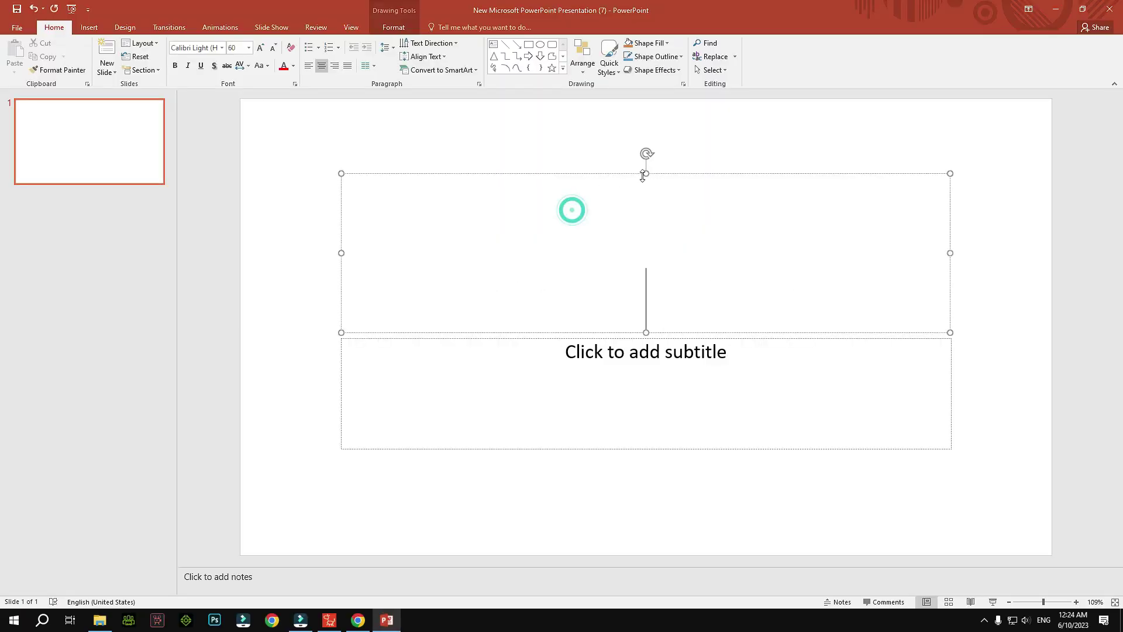
drag(645, 174, 647, 205)
click(648, 206)
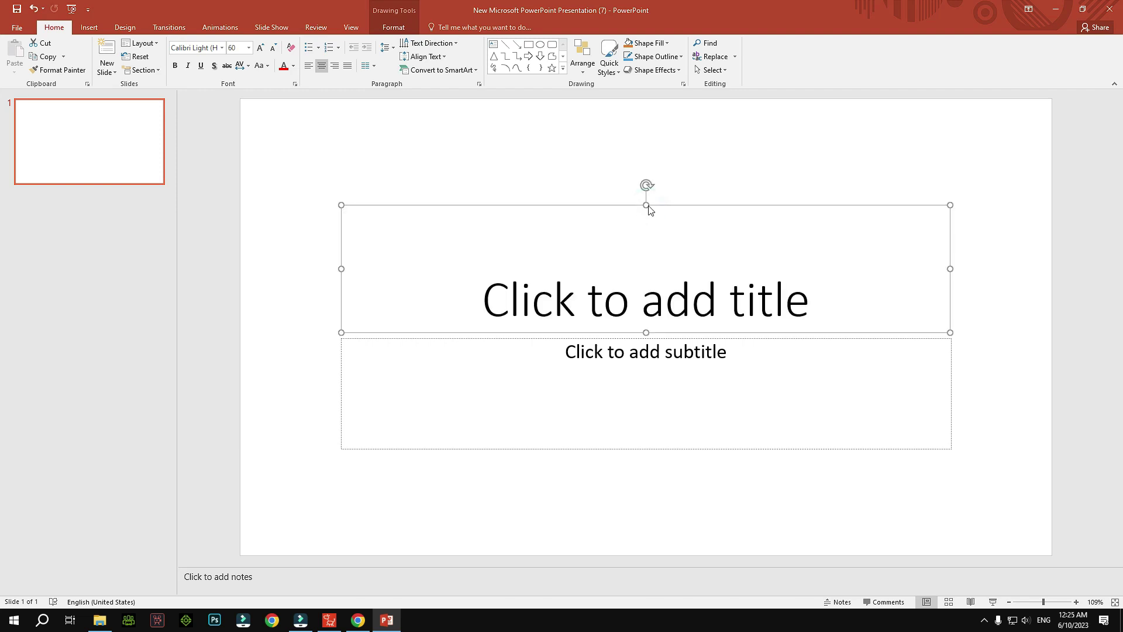
key(Delete)
click(648, 350)
click(647, 350)
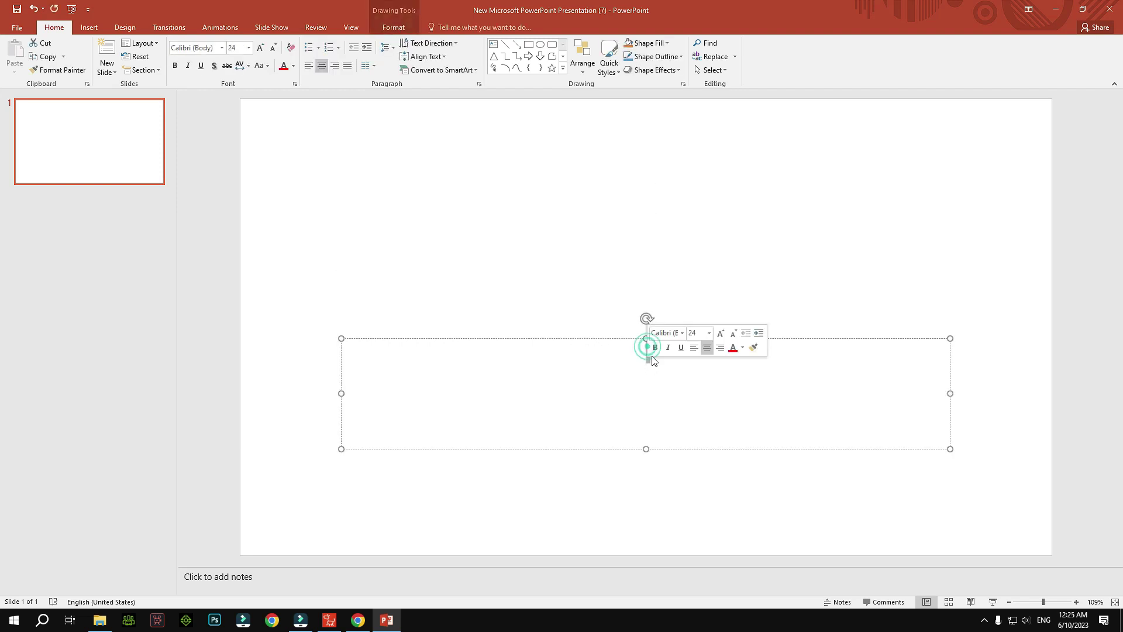
click(585, 370)
click(636, 377)
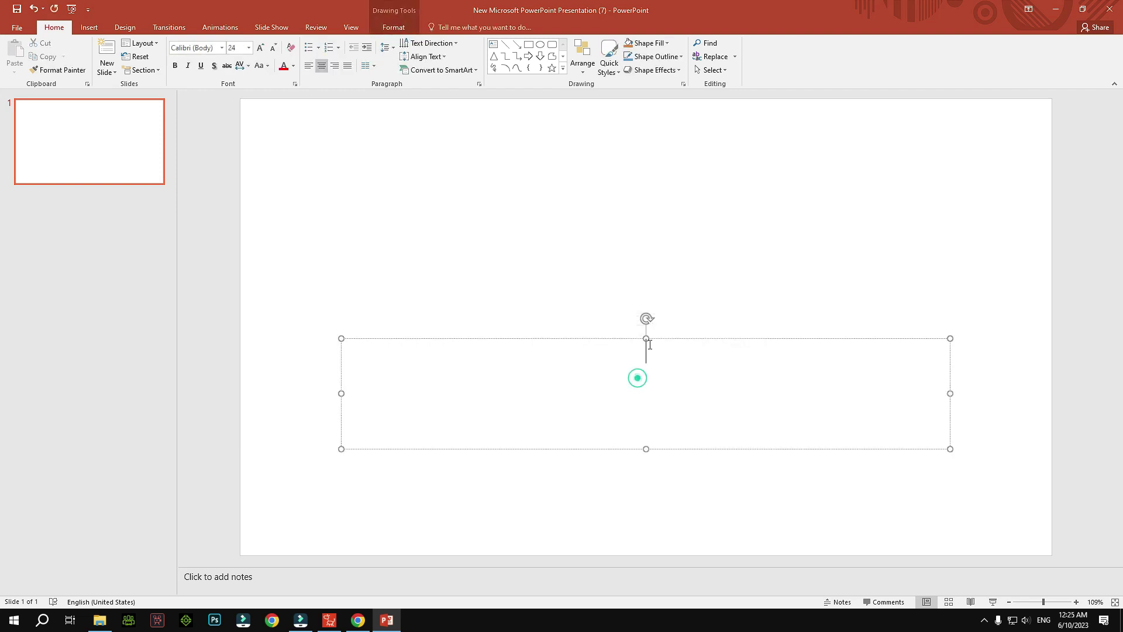
click(648, 339)
key(Delete)
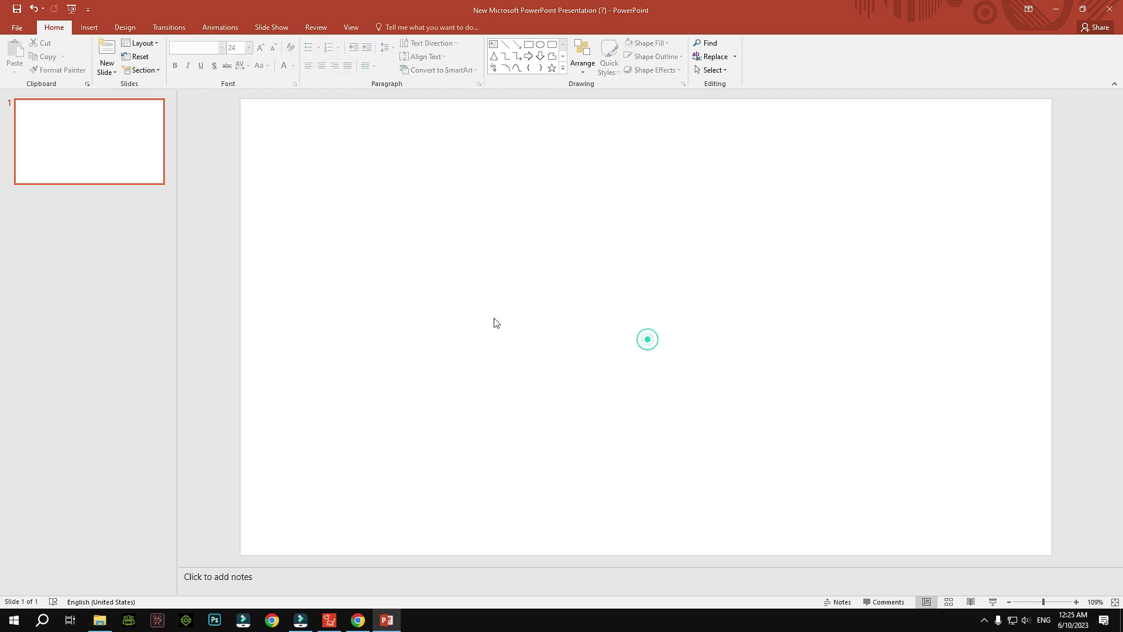
- Add a new slide with the Blank layout and delete the original first slide
click(108, 69)
click(136, 222)
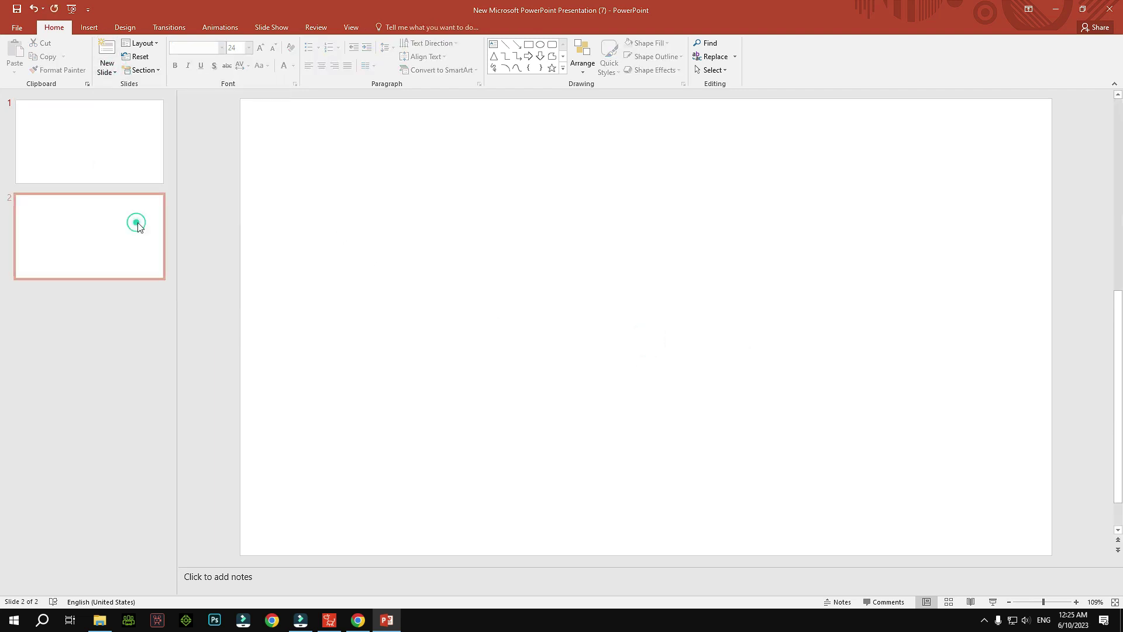
click(65, 147)
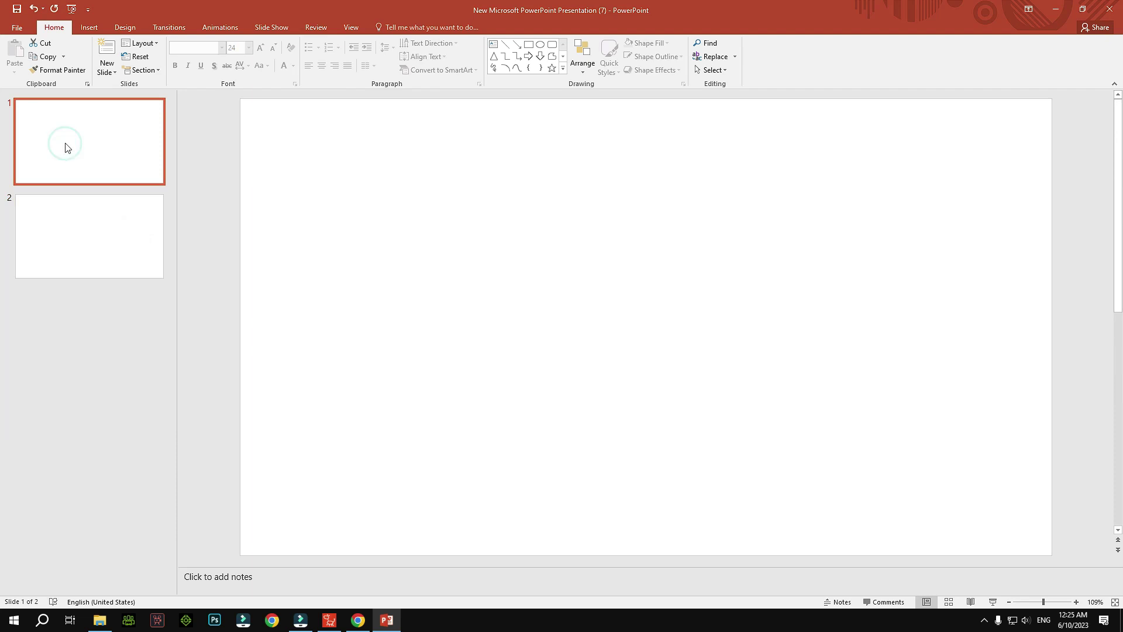
key(Delete)
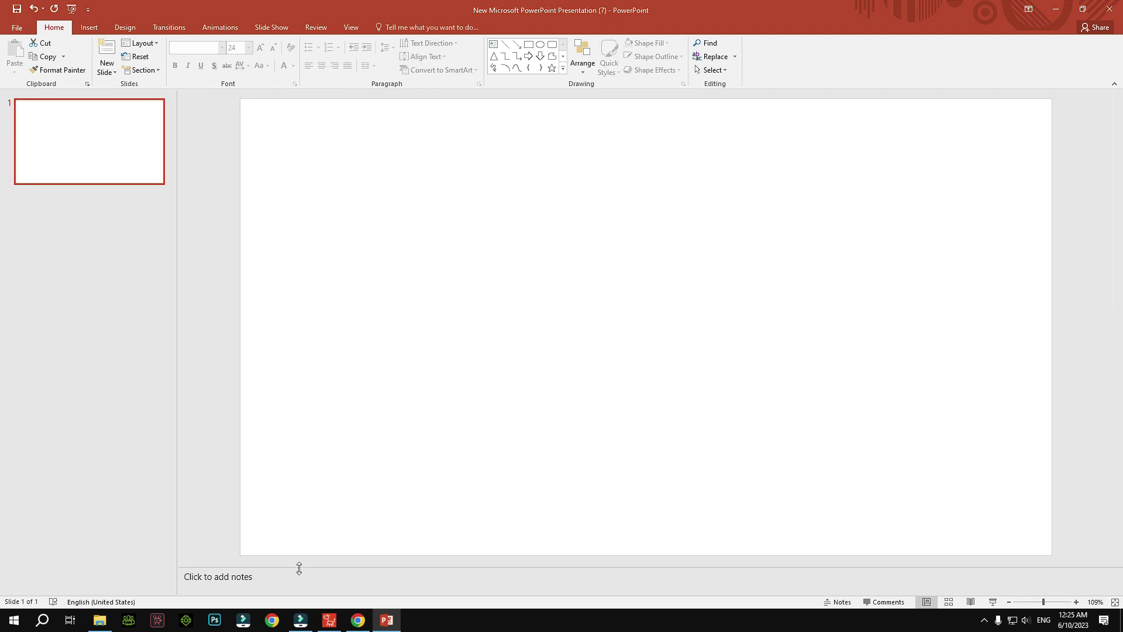
- Download the converted 33159.emf from CloudConvert in Chrome and place it on the blank slide in PowerPoint
click(358, 621)
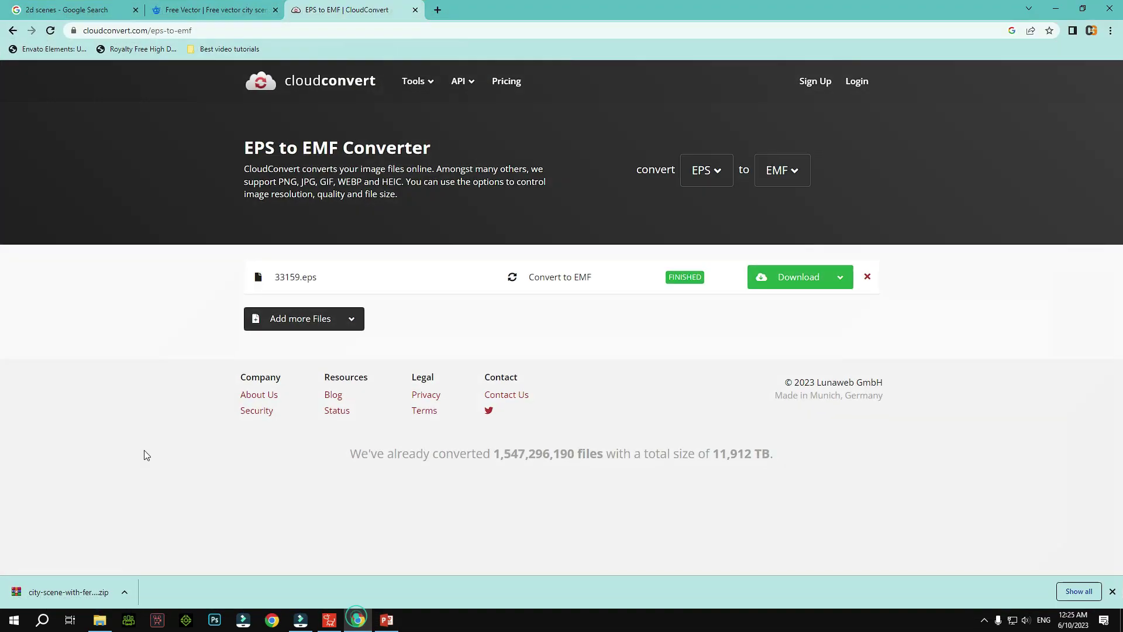
click(796, 286)
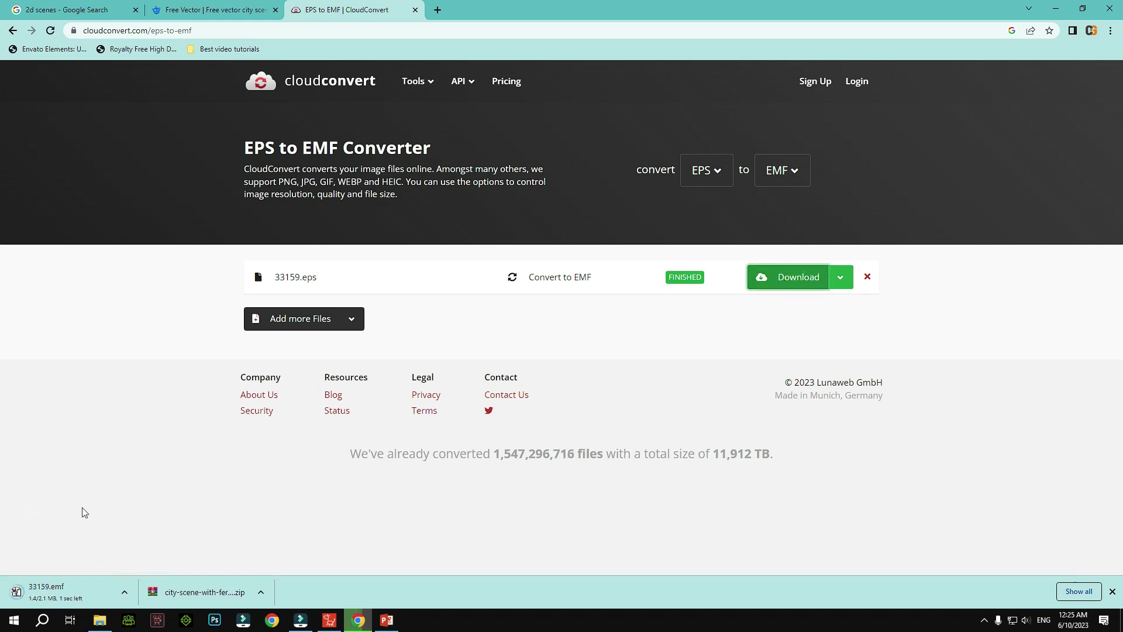
click(387, 619)
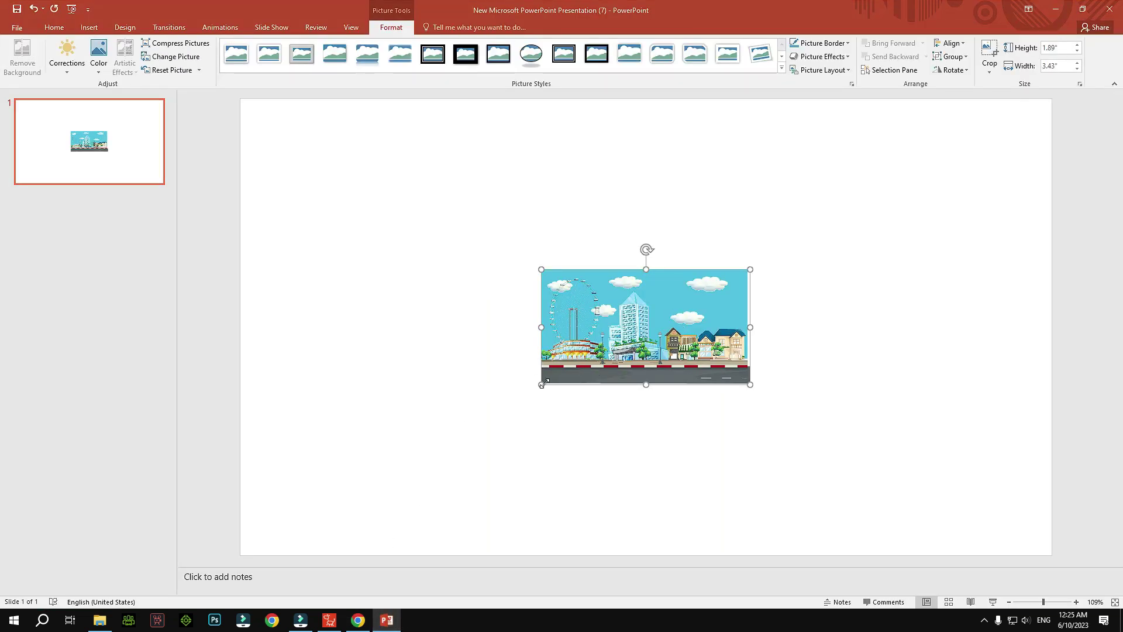
- Enlarge the city picture to about 6.26" high by 11.35" wide and move it to the slide's centre
drag(541, 384, 368, 480)
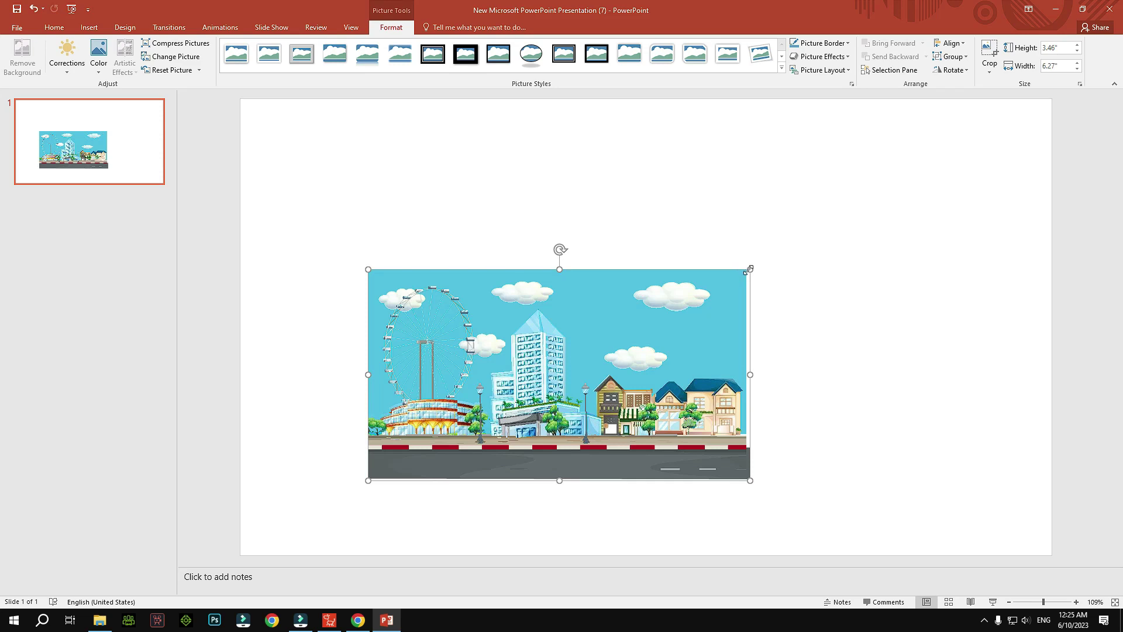
drag(749, 269, 905, 184)
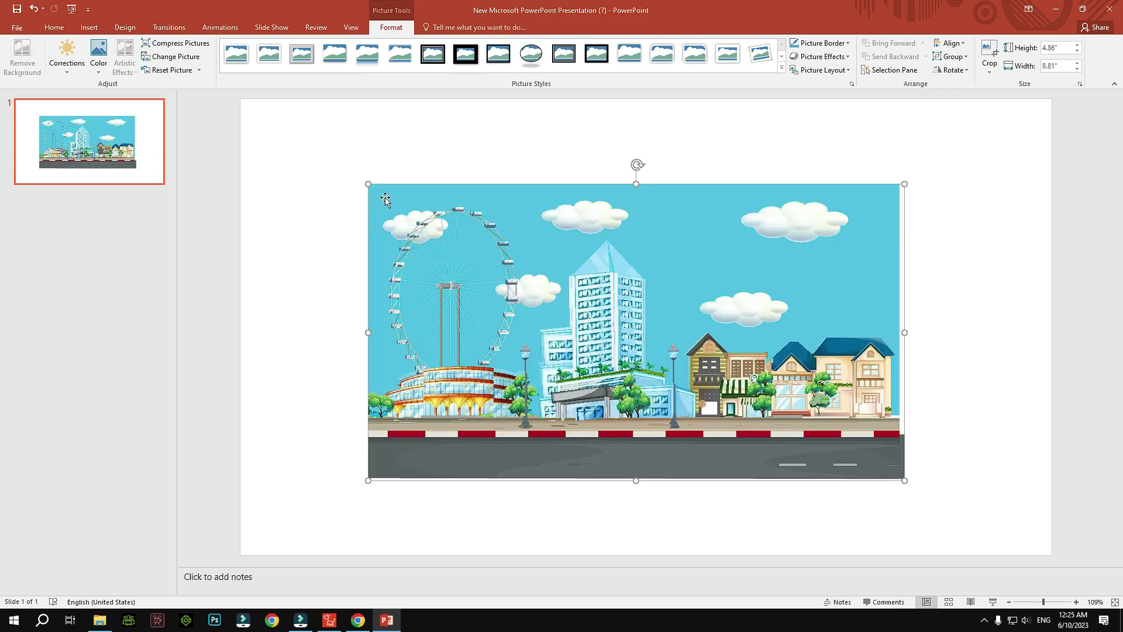
drag(368, 185, 214, 99)
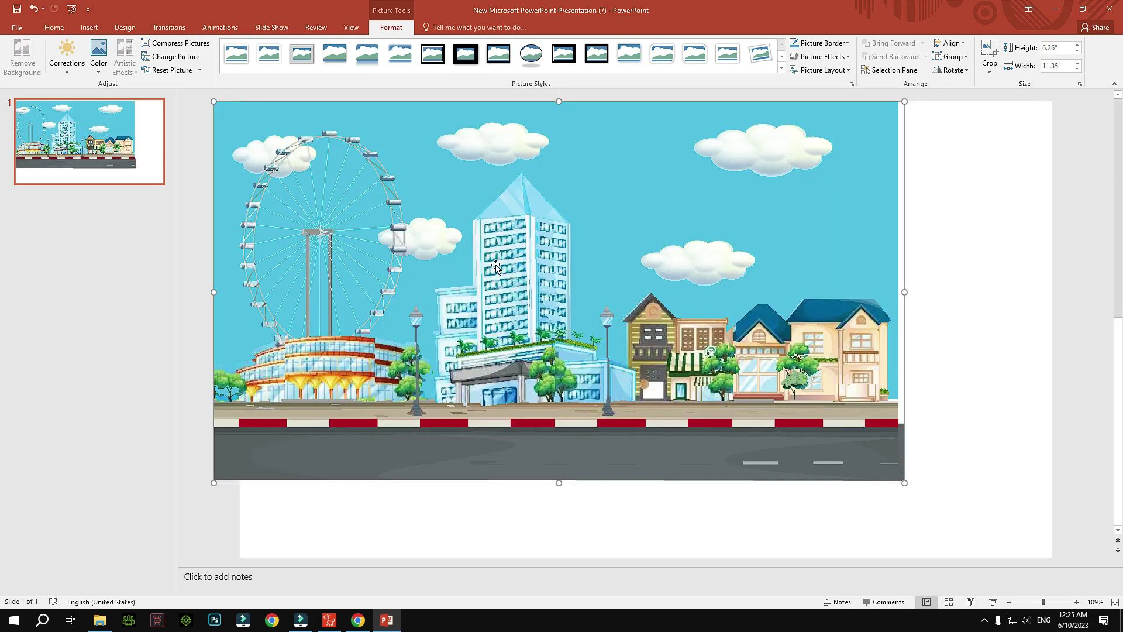
drag(491, 275, 541, 301)
- Ungroup the imported city picture and accept its conversion to a Microsoft Office drawing object
right_click(539, 280)
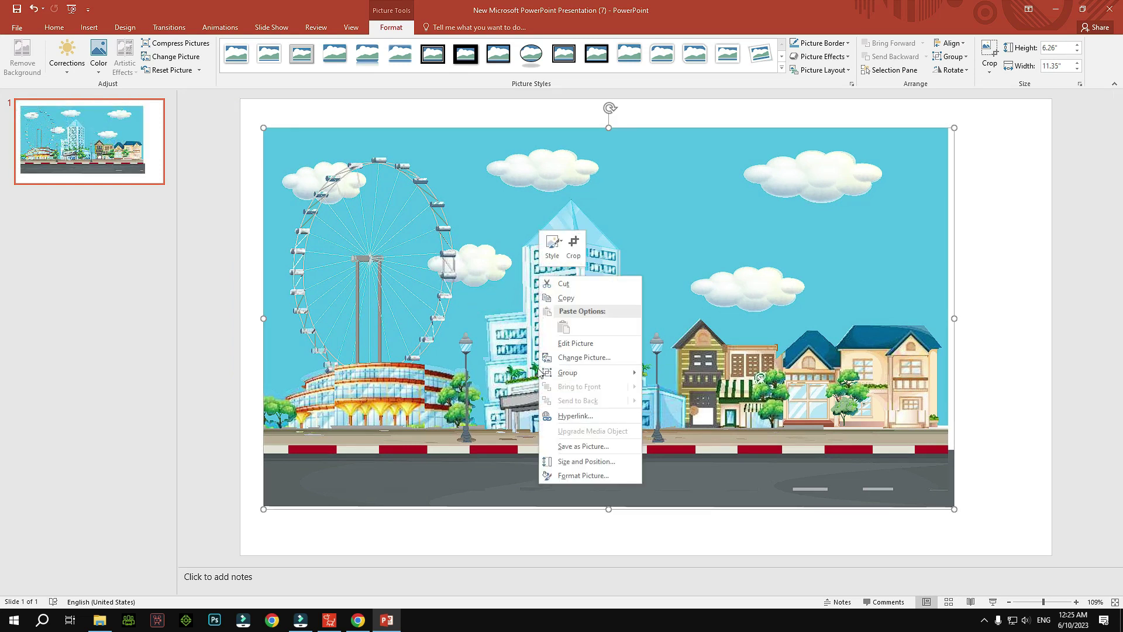
mouse_move(569, 380)
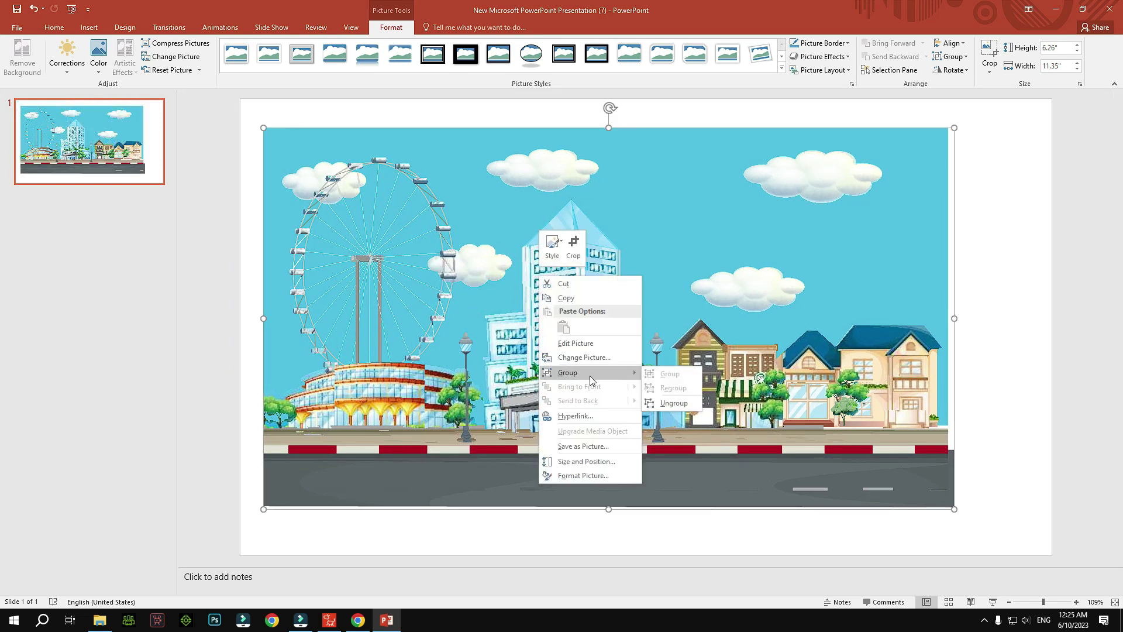
click(673, 404)
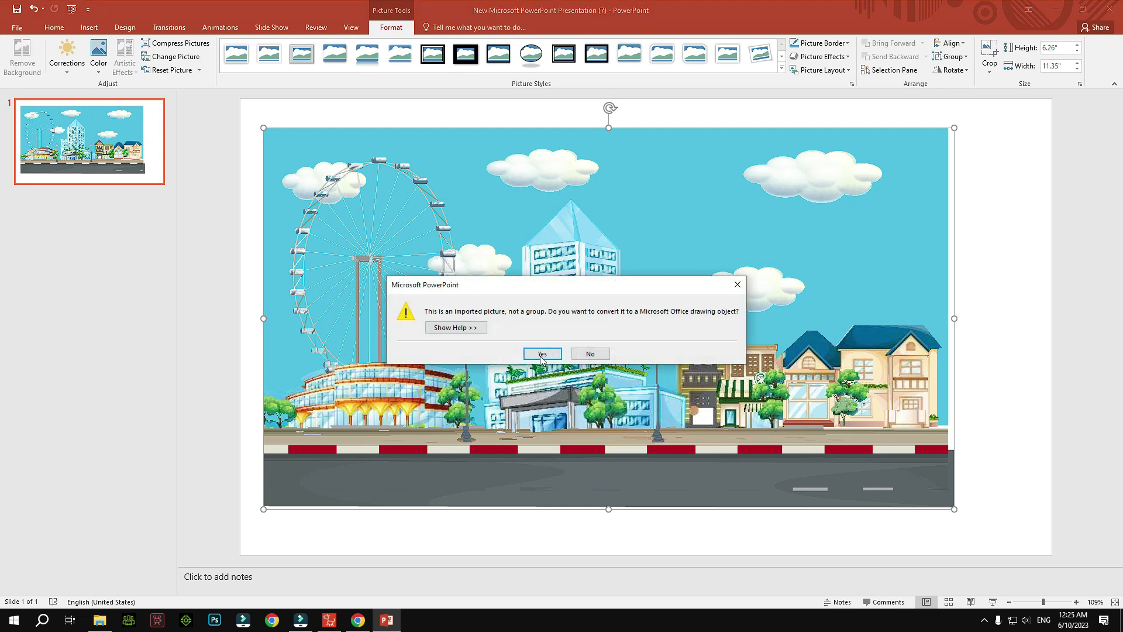
click(542, 354)
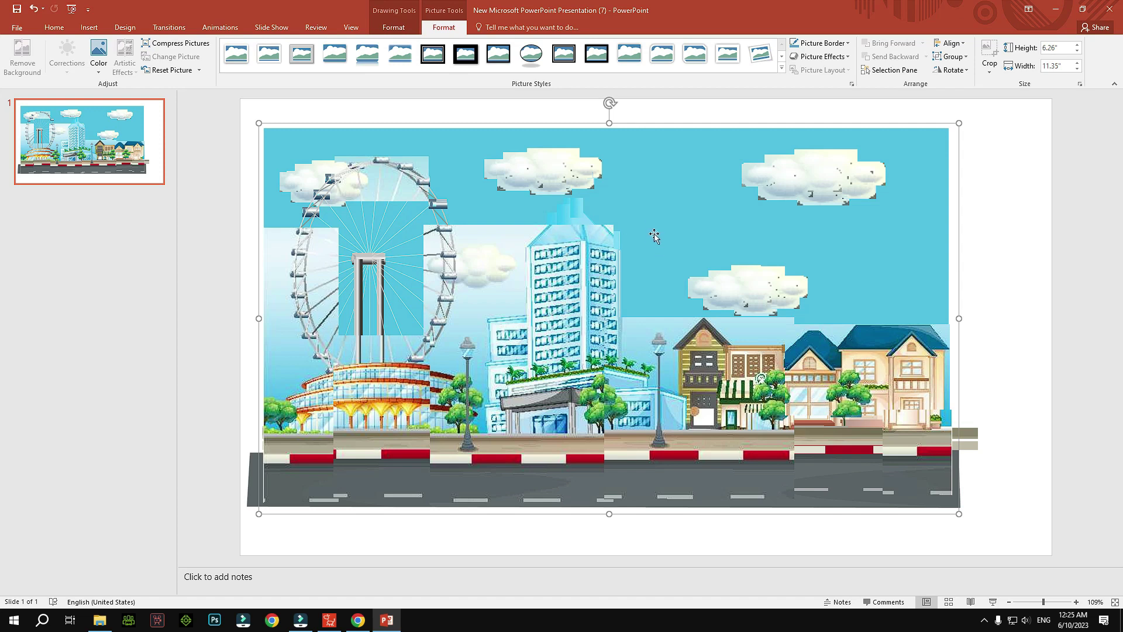
right_click(644, 216)
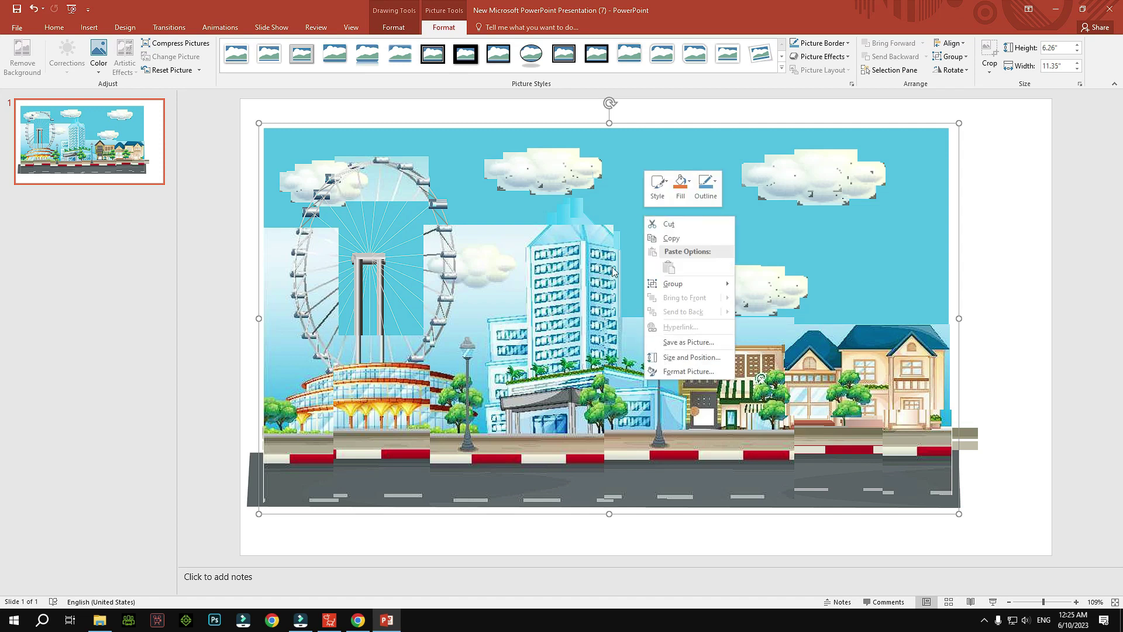
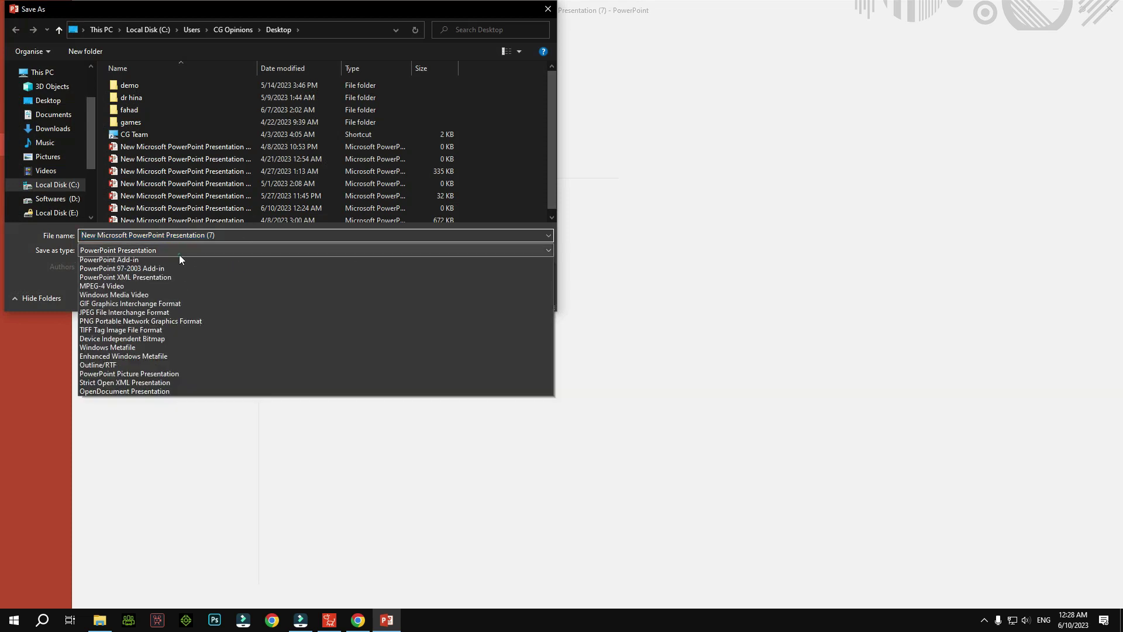
- Export the slide in PNG Portable Network Graphics Format to the Pictures folder and close the presentation without saving its changes
click(98, 430)
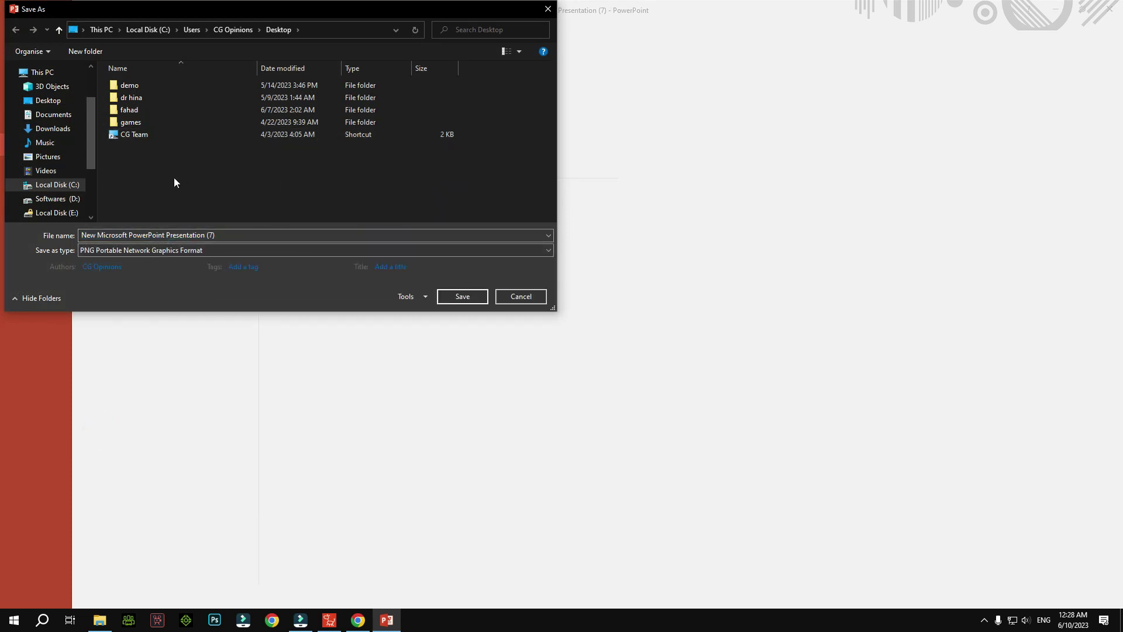
click(48, 157)
click(464, 268)
click(455, 296)
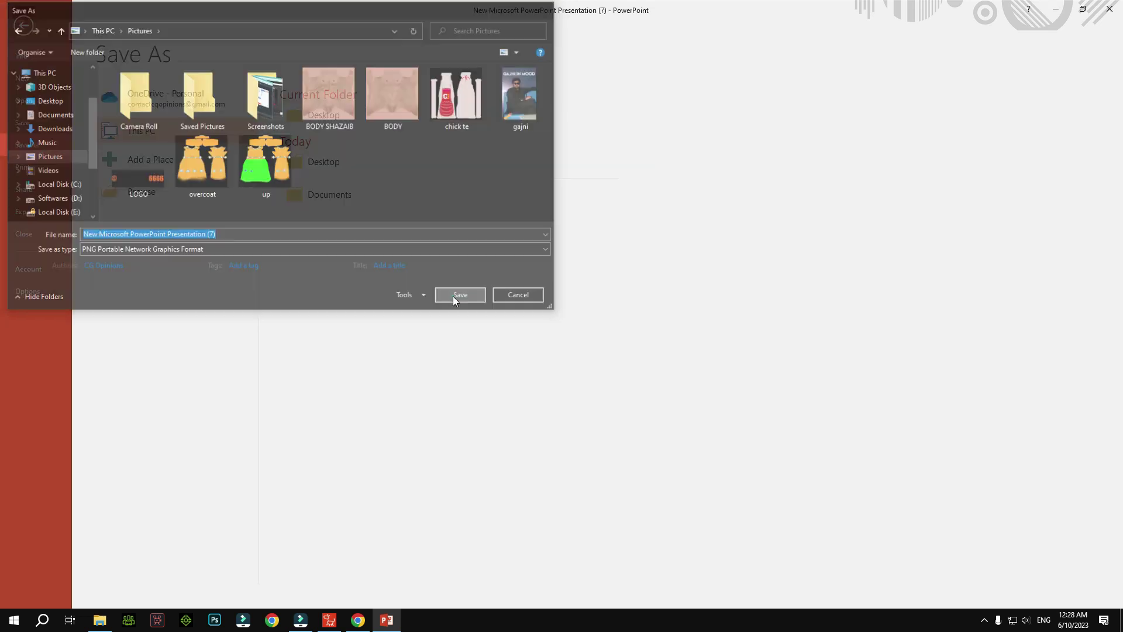
key(Return)
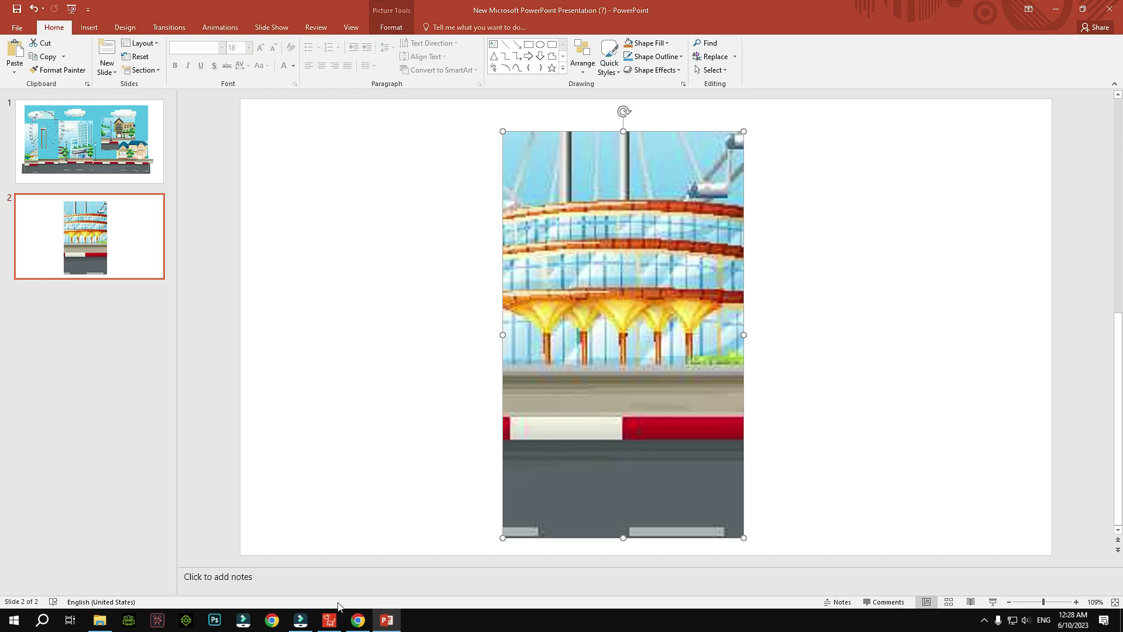
click(1110, 9)
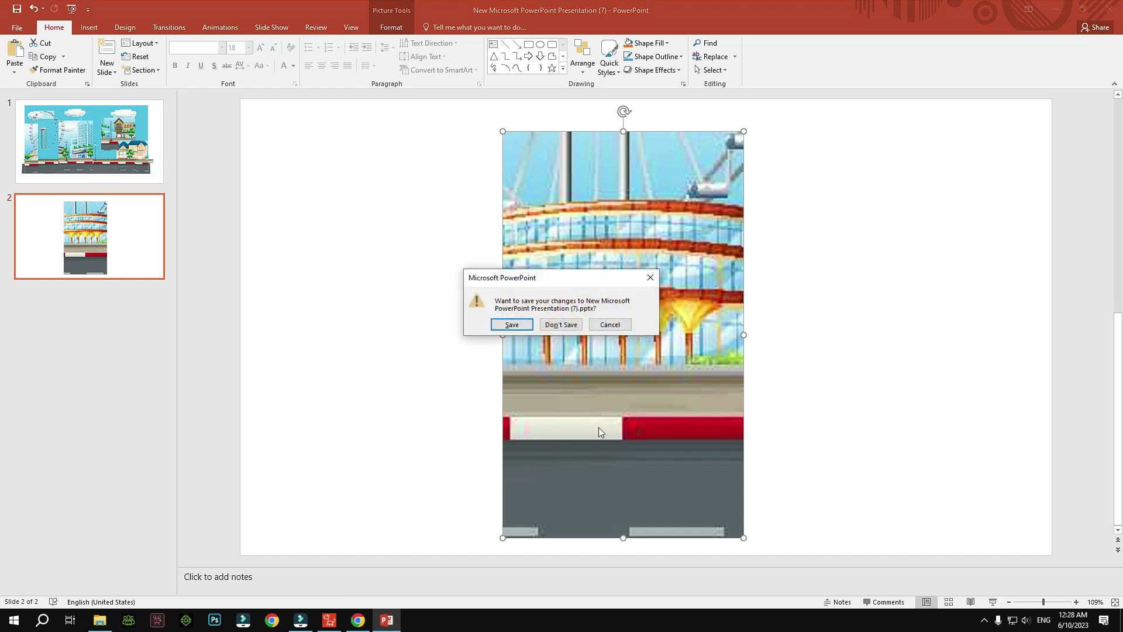
click(557, 326)
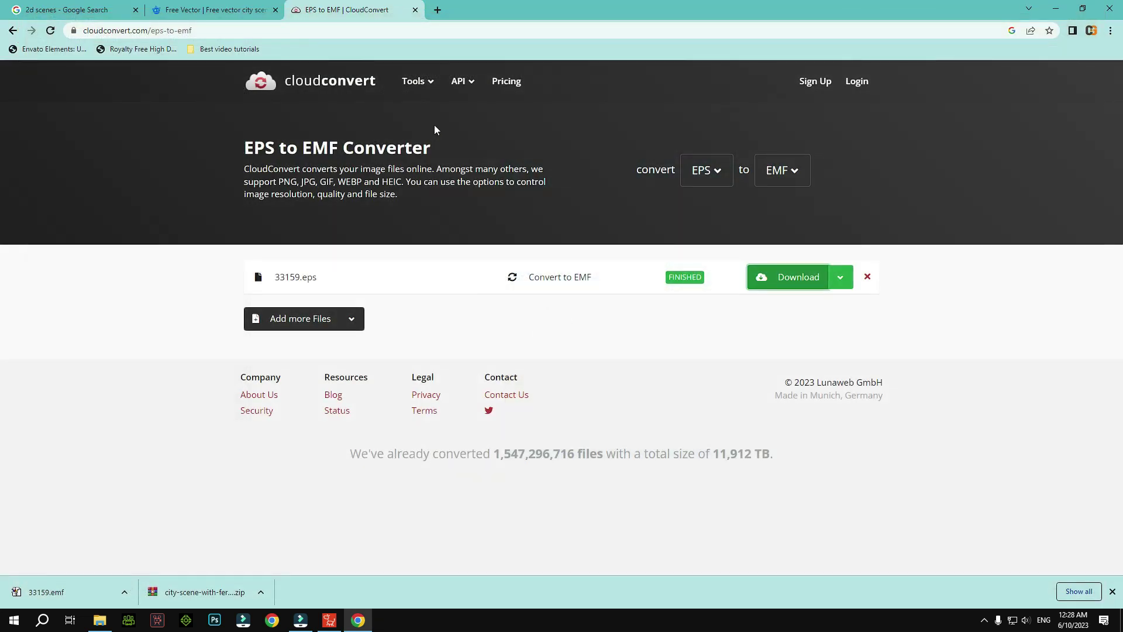
- In a new Chrome tab, search Google for "grass 2d" and show the image results
click(439, 9)
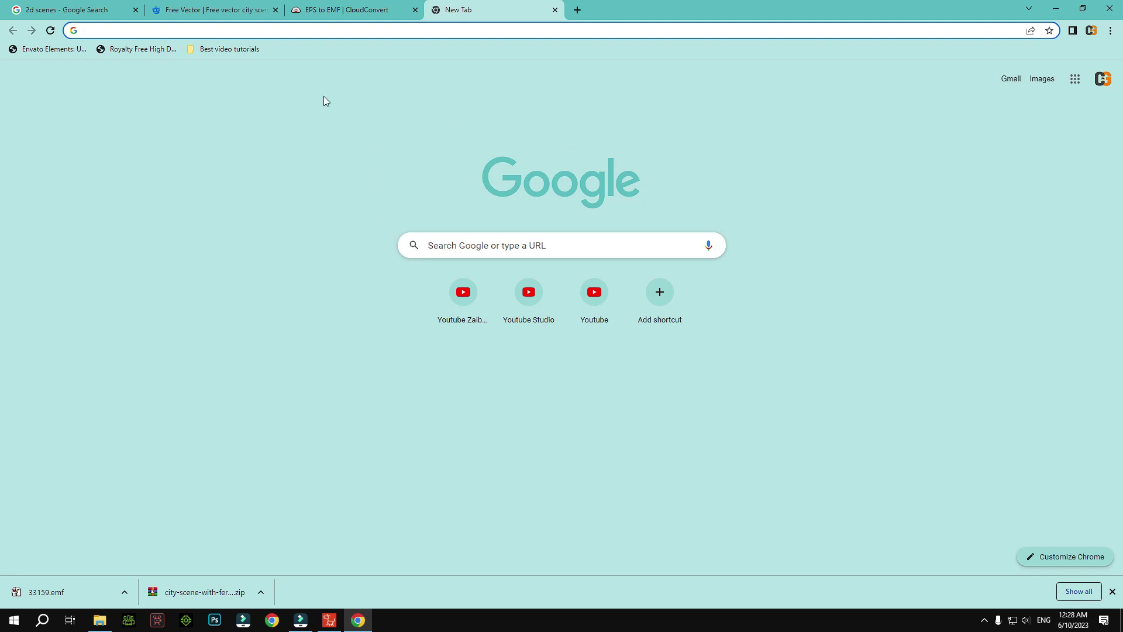
click(296, 31)
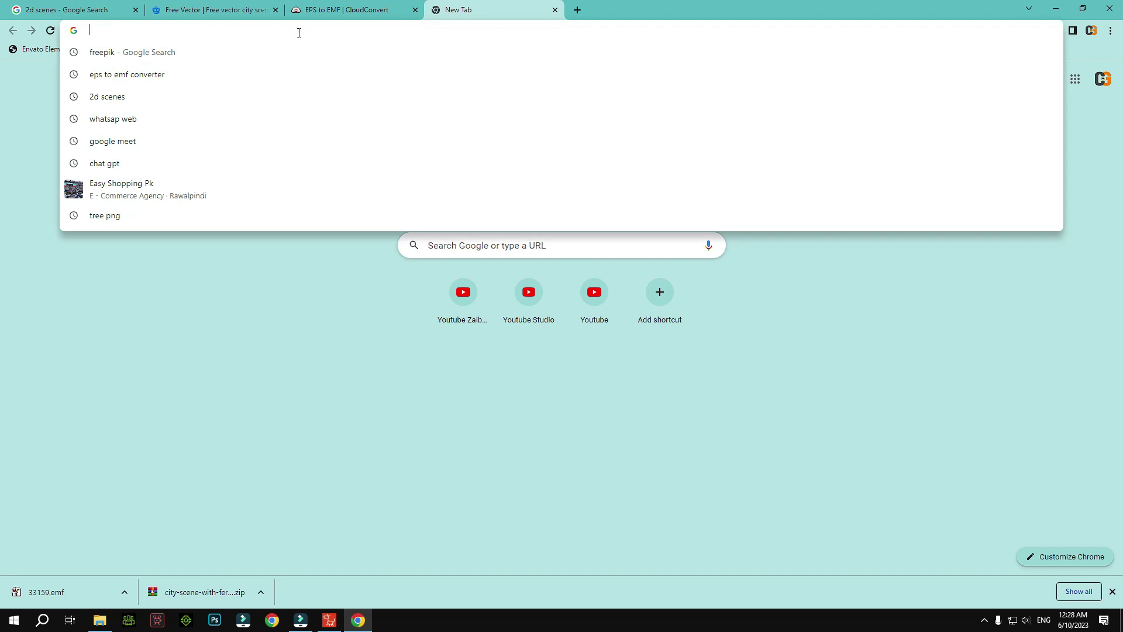
text(gras)
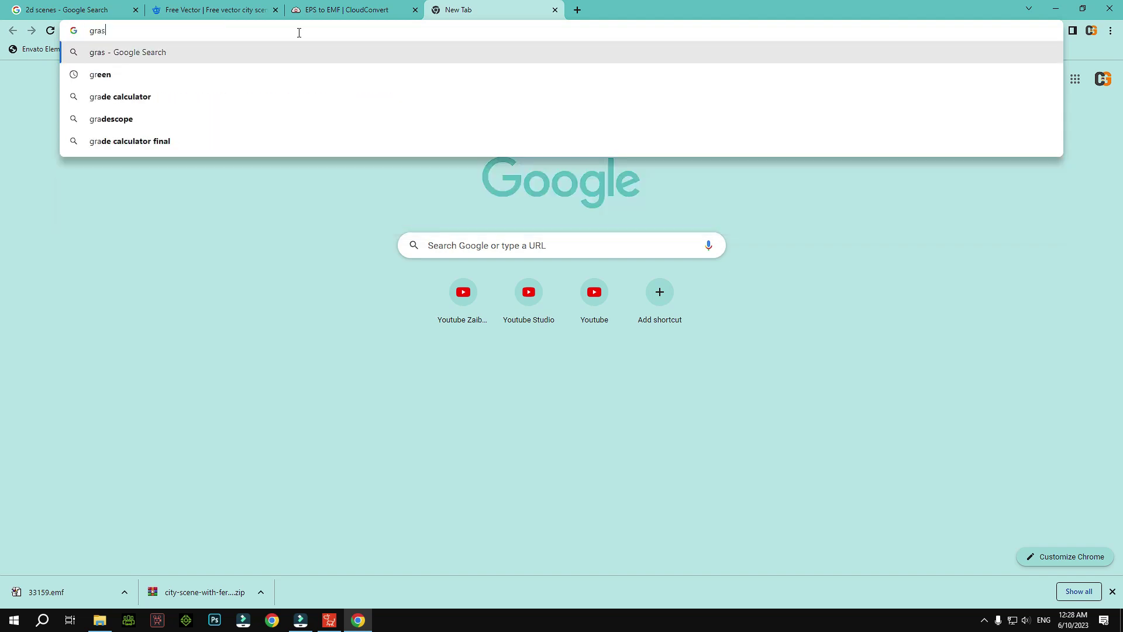
text(s 2)
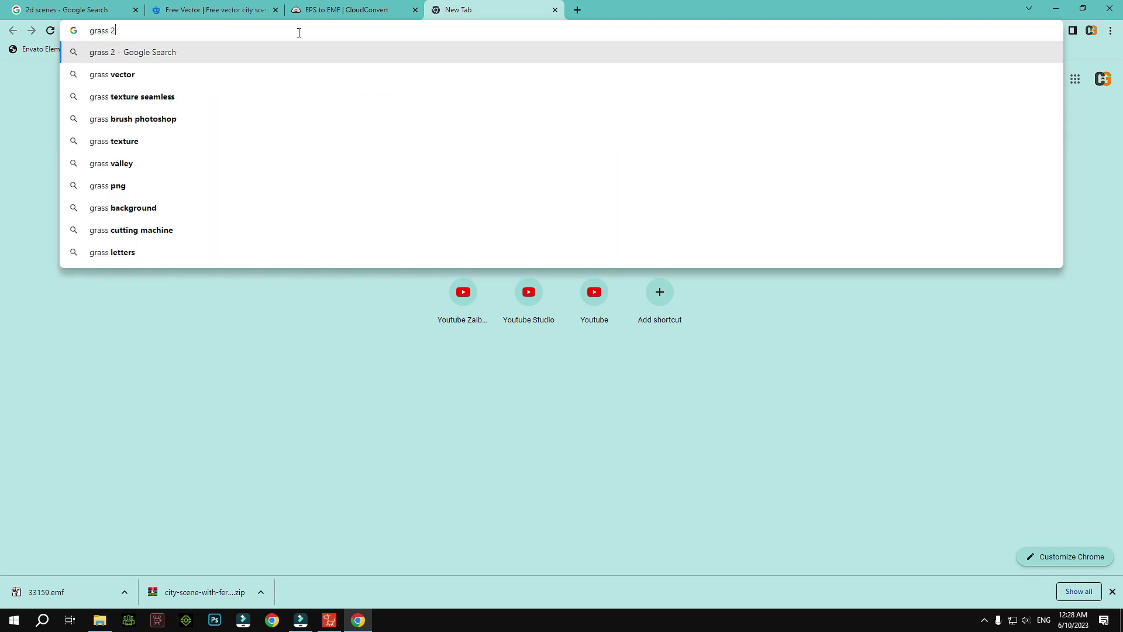
text(d)
key(Return)
click(191, 130)
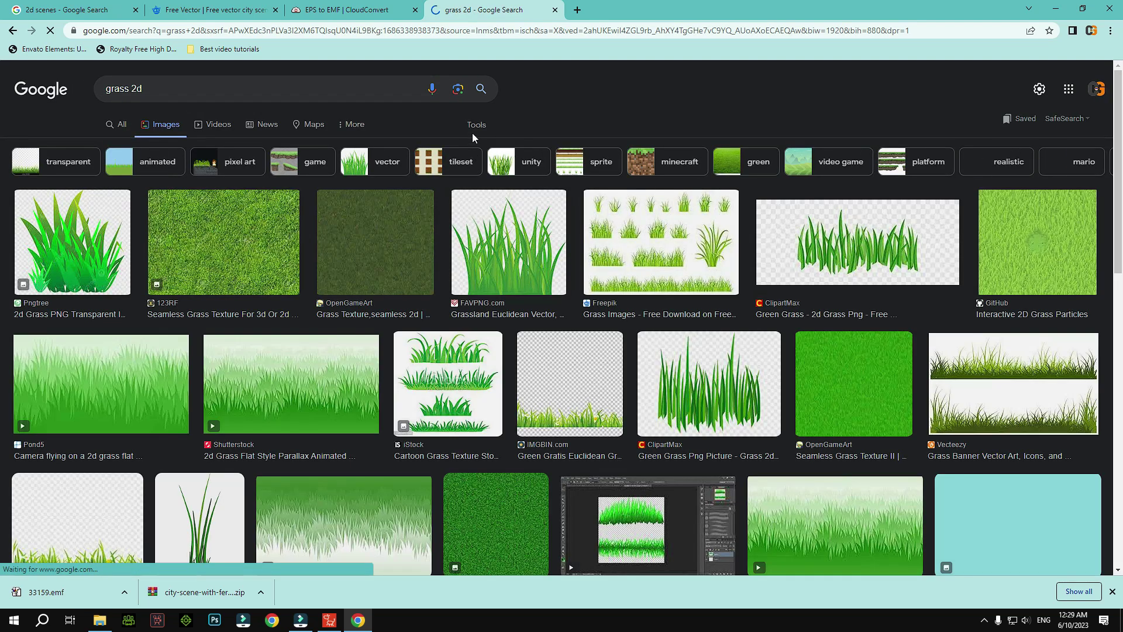
- Filter the grass images to the Large size and look through the results
click(475, 126)
click(103, 145)
click(124, 186)
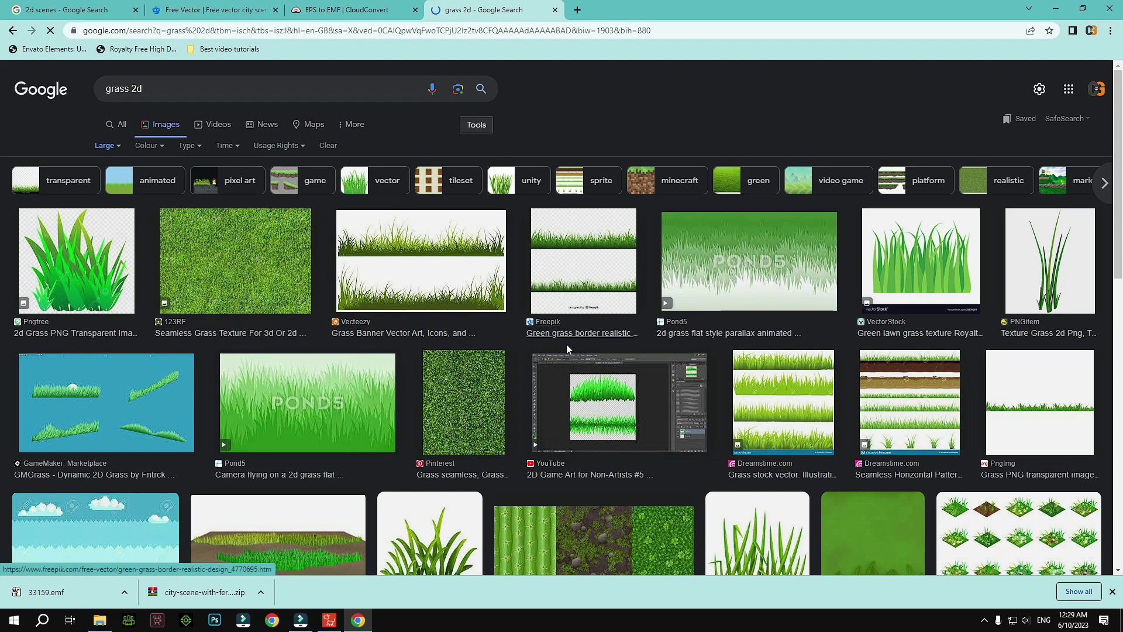
scroll(671, 264, down, 4)
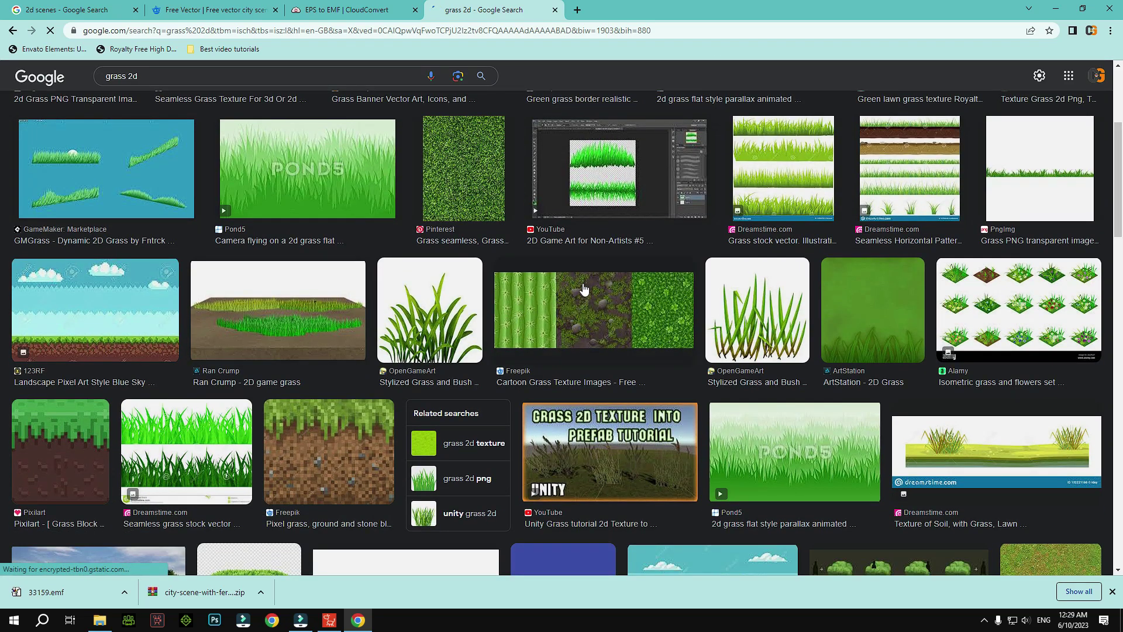
scroll(583, 285, down, 7)
scroll(626, 286, down, 1)
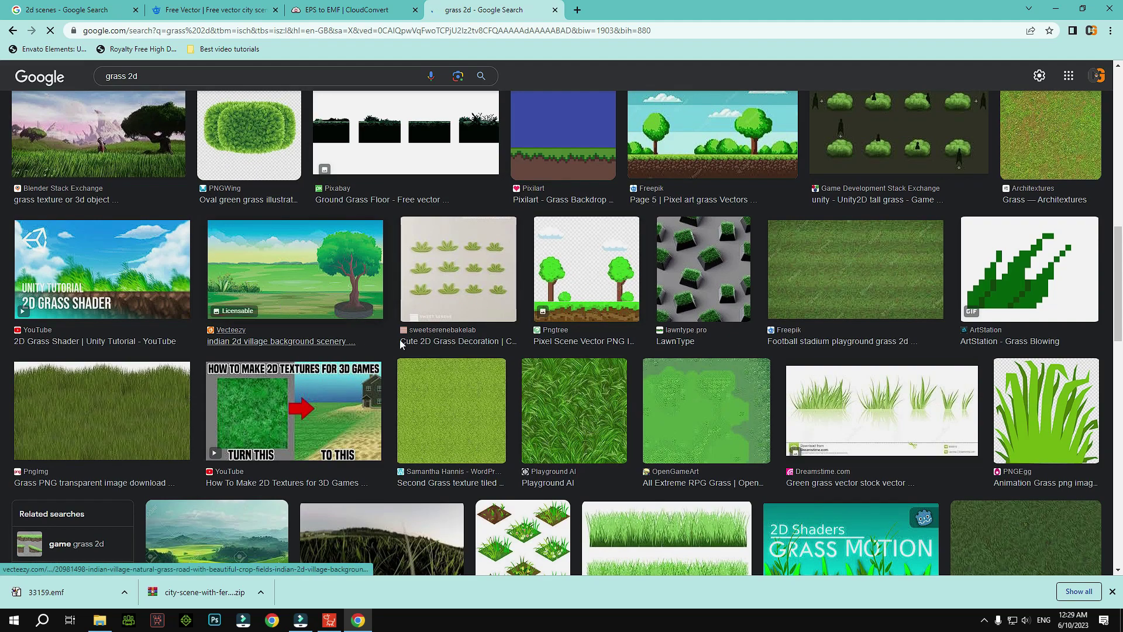
scroll(351, 316, down, 5)
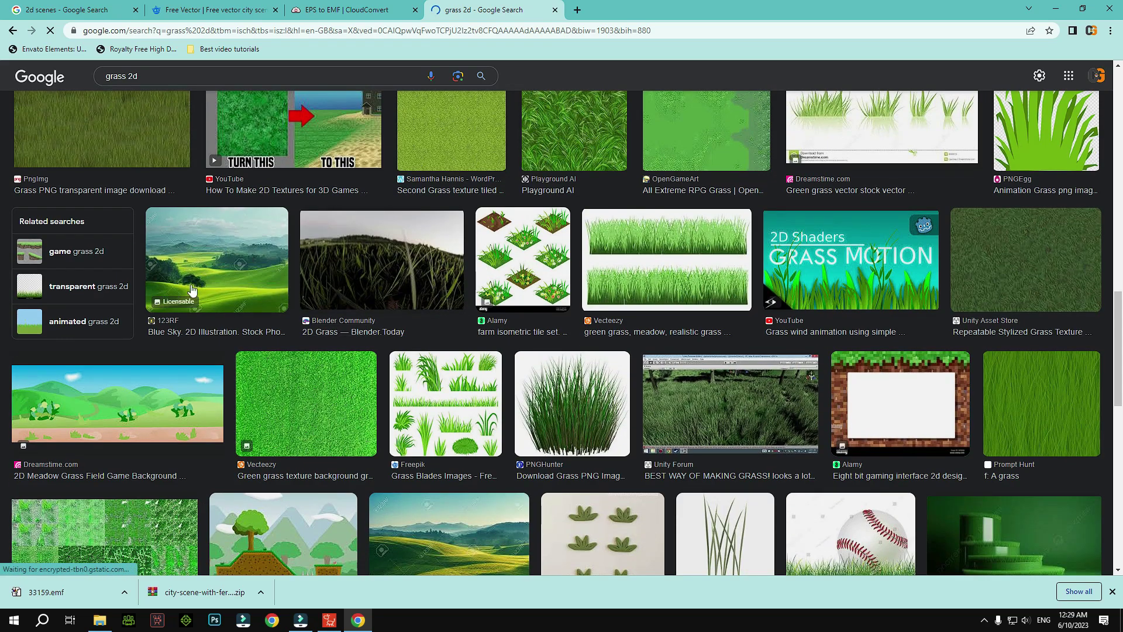
- Replace the image search text with "2d landscape" and run the search
click(155, 75)
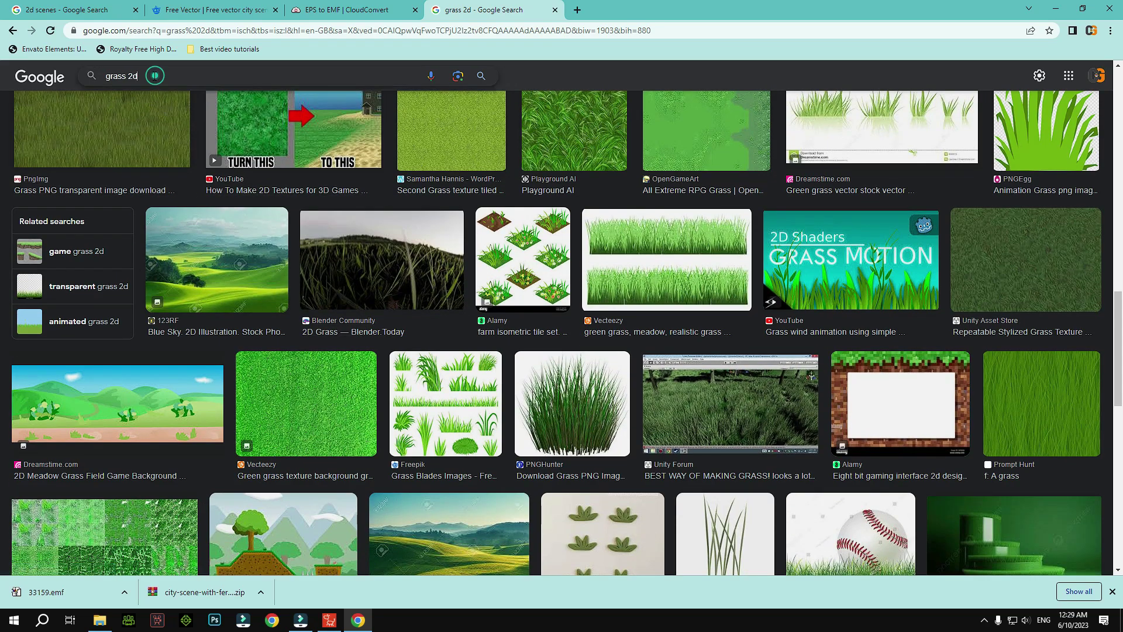
drag(152, 77, 103, 80)
key(BackSpace)
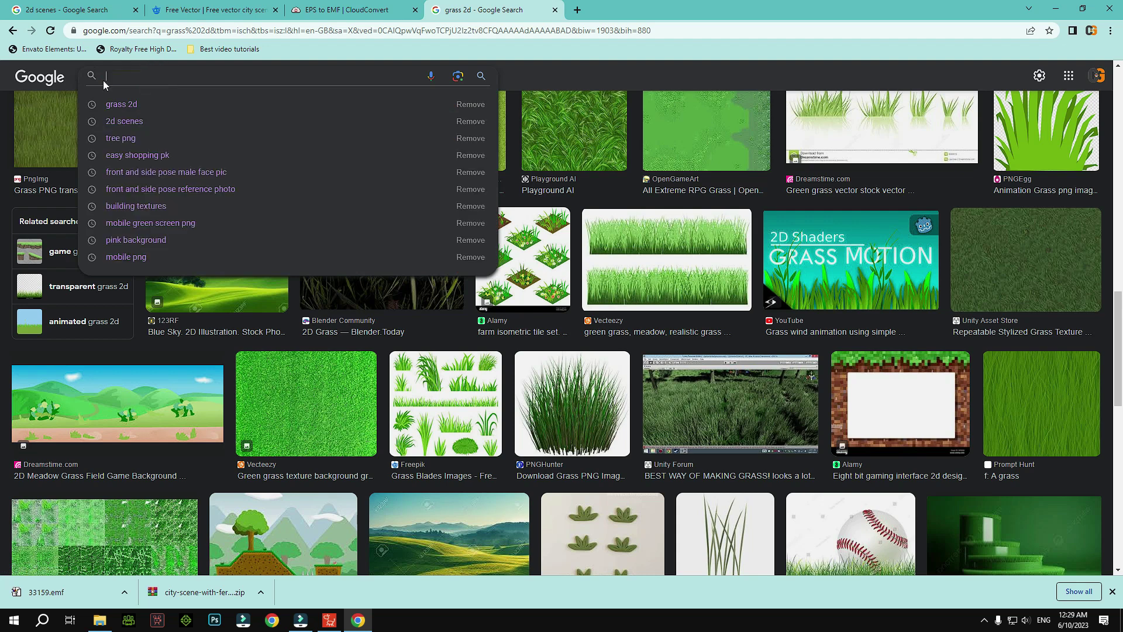
text(2d )
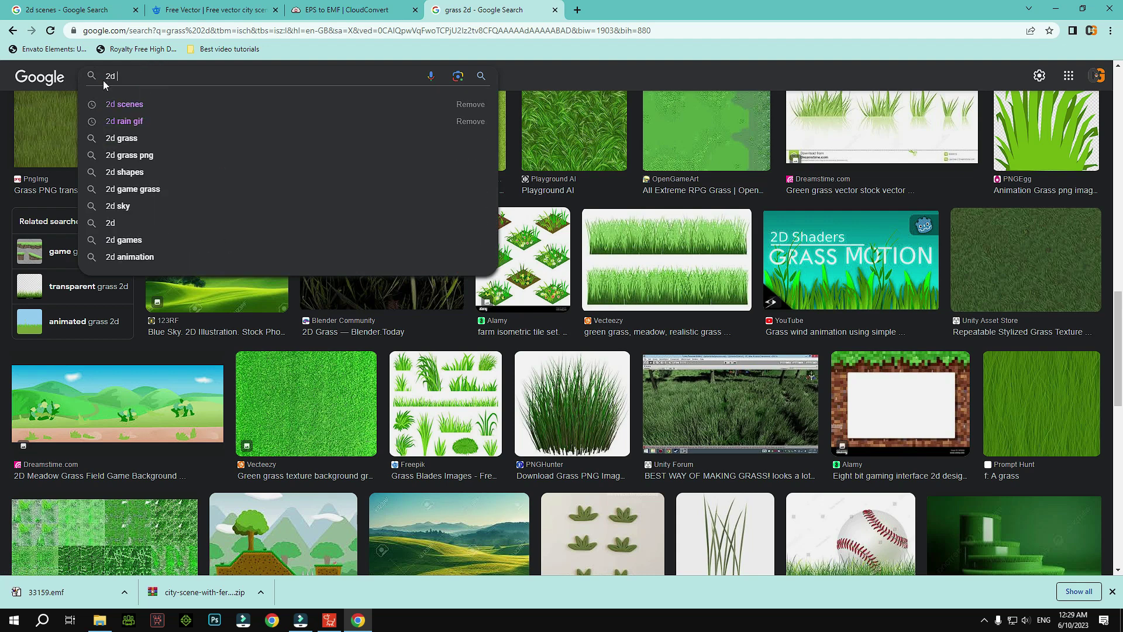
text(landscape)
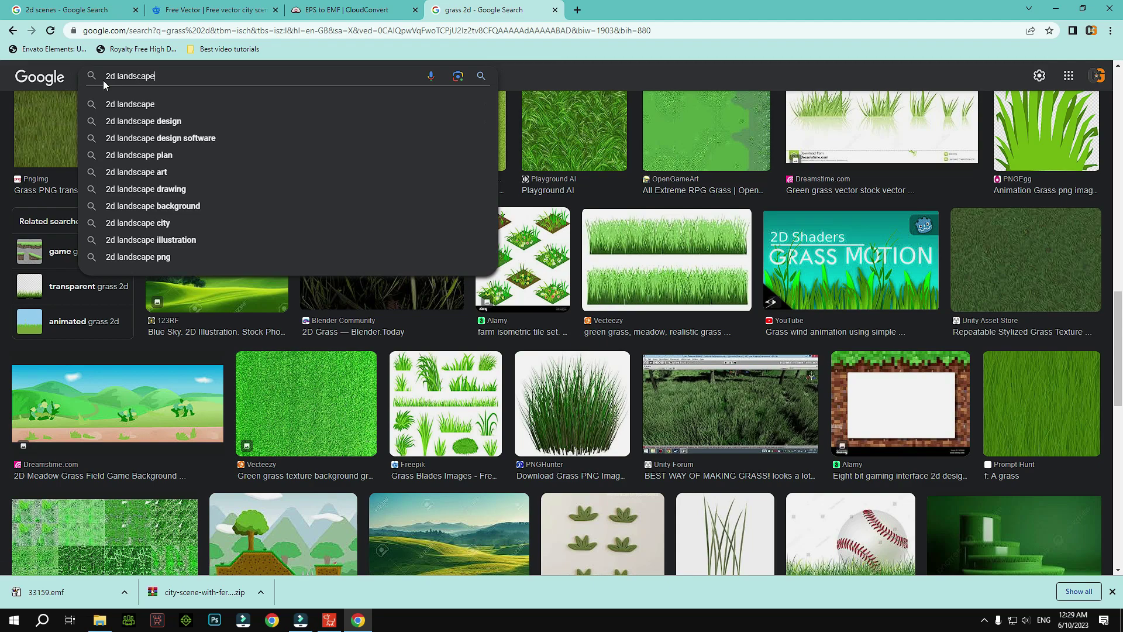
key(Return)
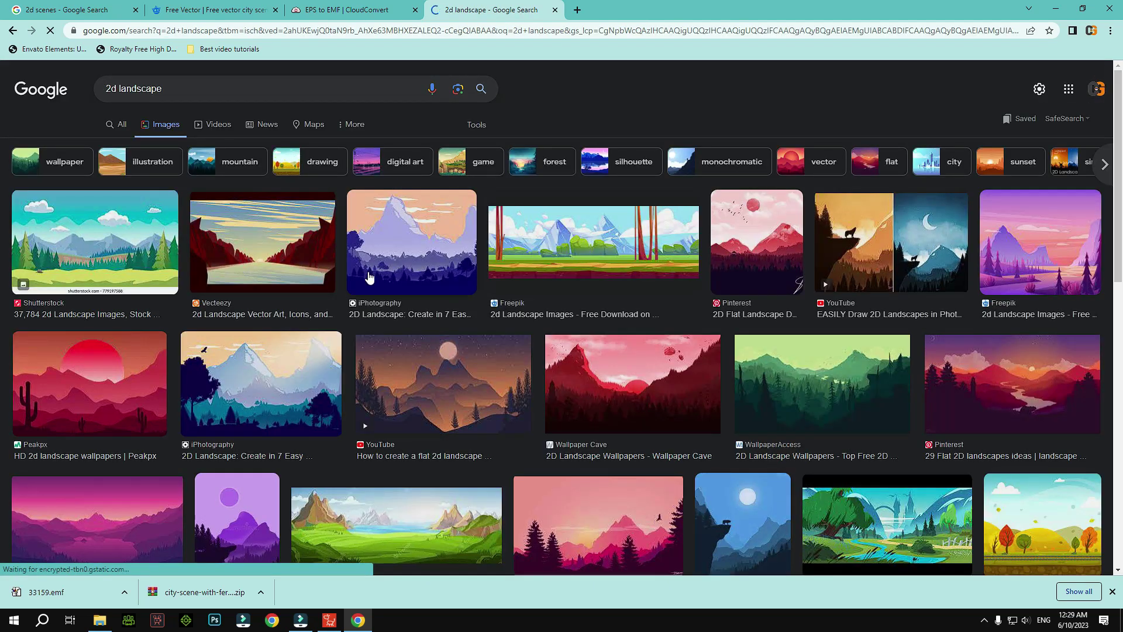
- Open the Freepik desert landscape with the river from the image results and save the picture to the computer
scroll(430, 293, down, 5)
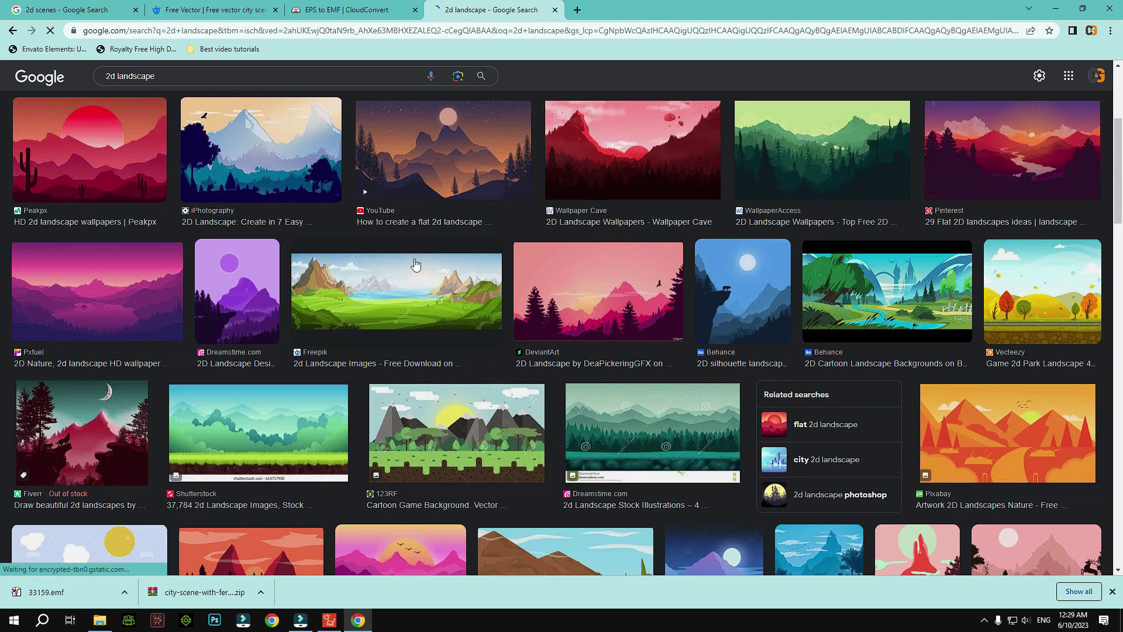
scroll(415, 274, down, 3)
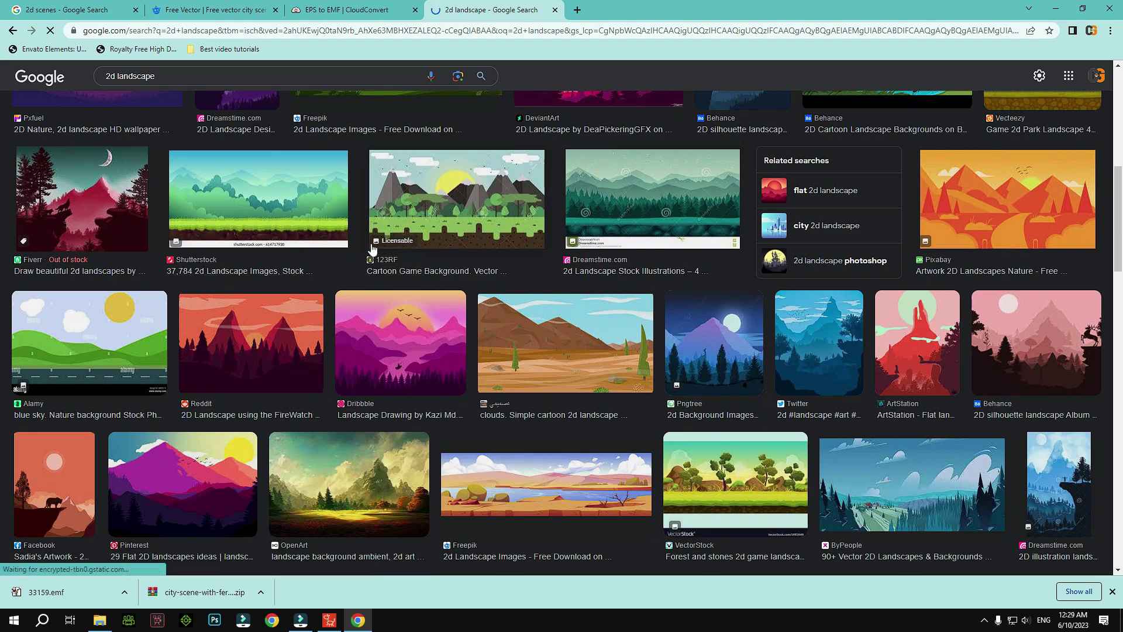
scroll(413, 324, down, 3)
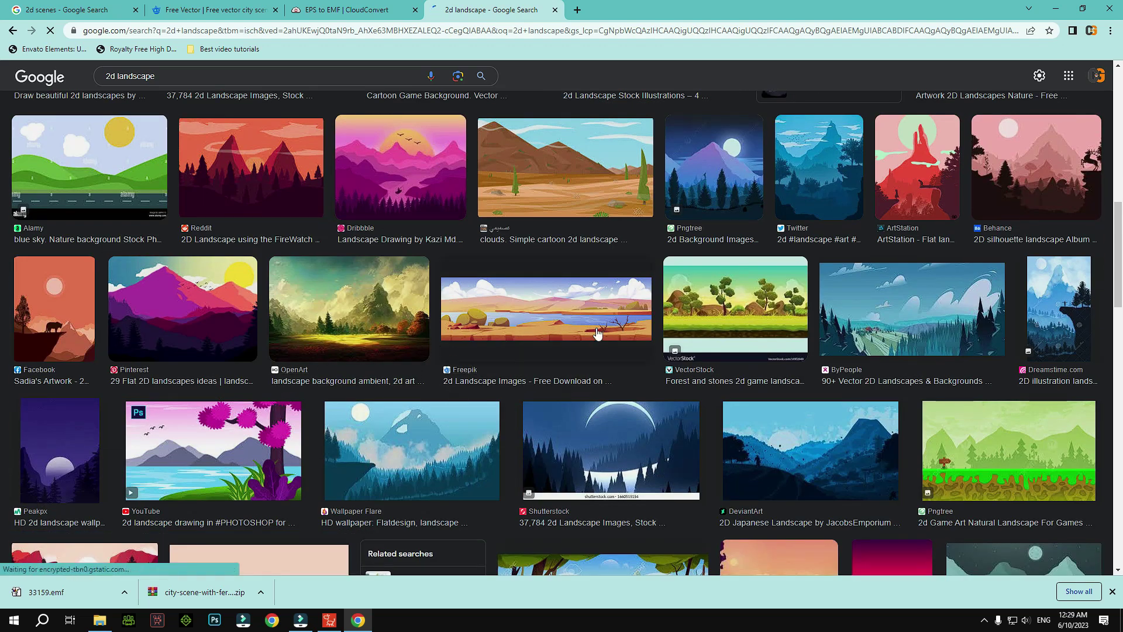
click(552, 324)
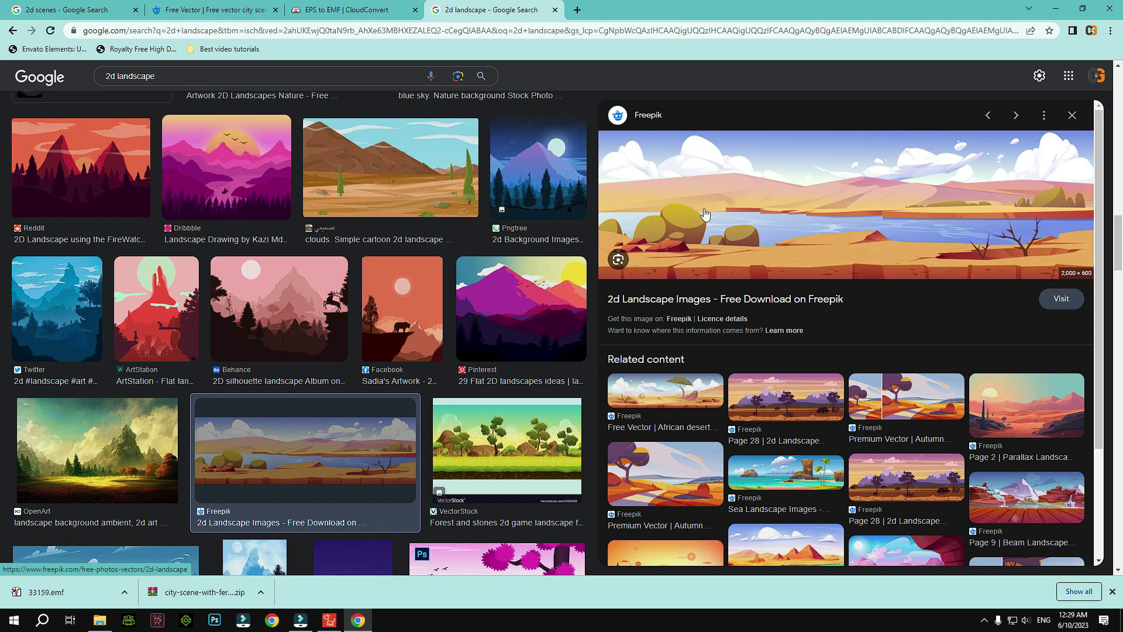
right_click(789, 229)
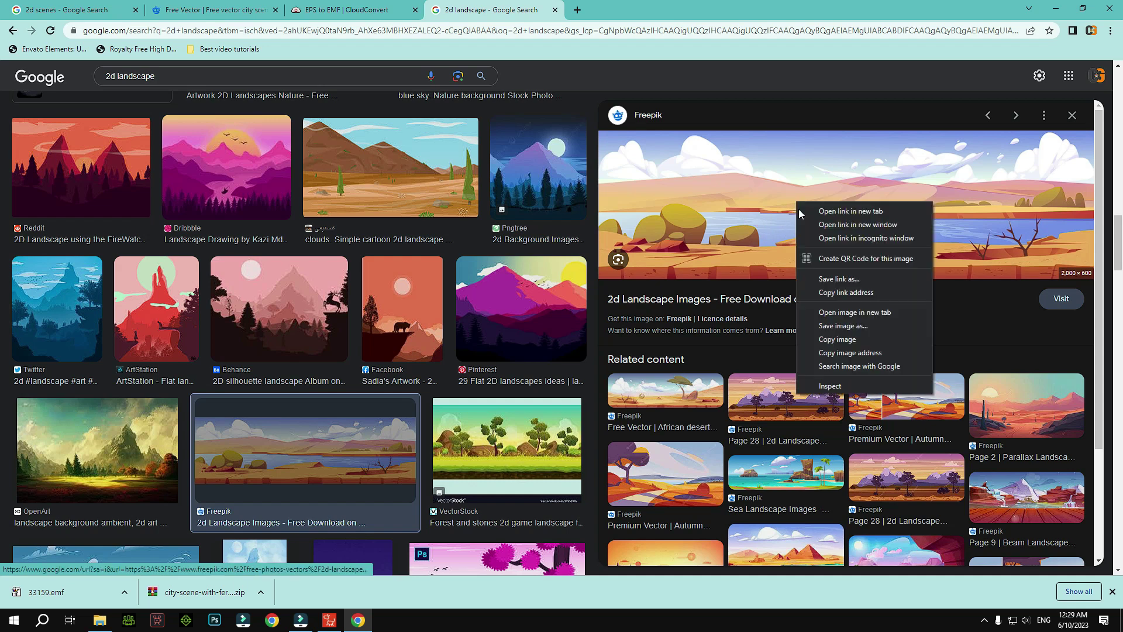
click(844, 329)
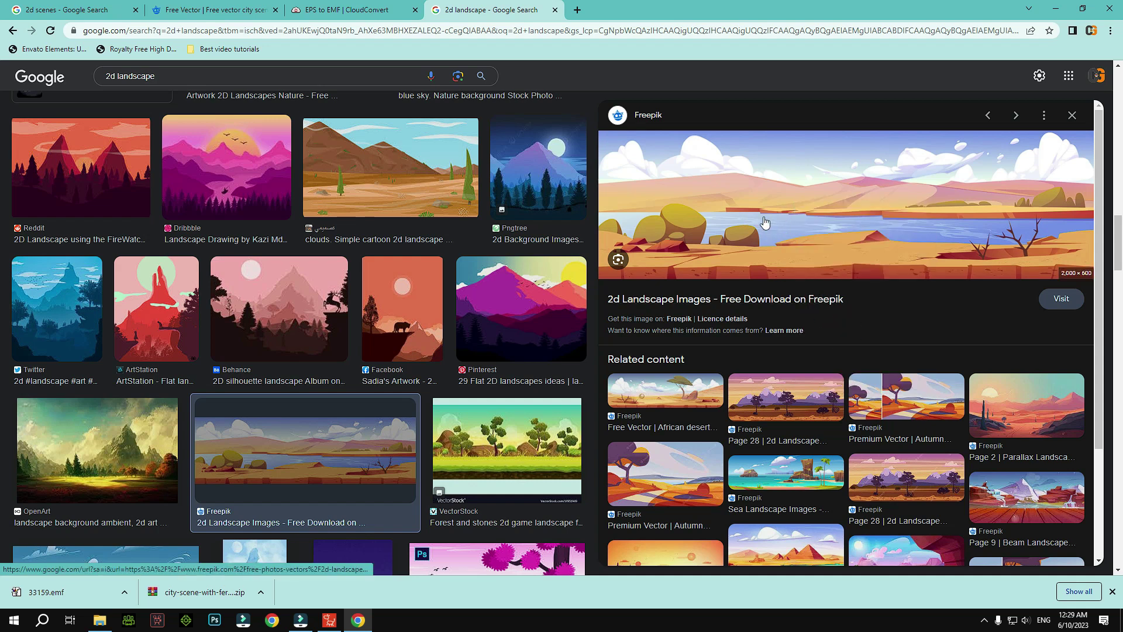
right_click(755, 196)
click(799, 322)
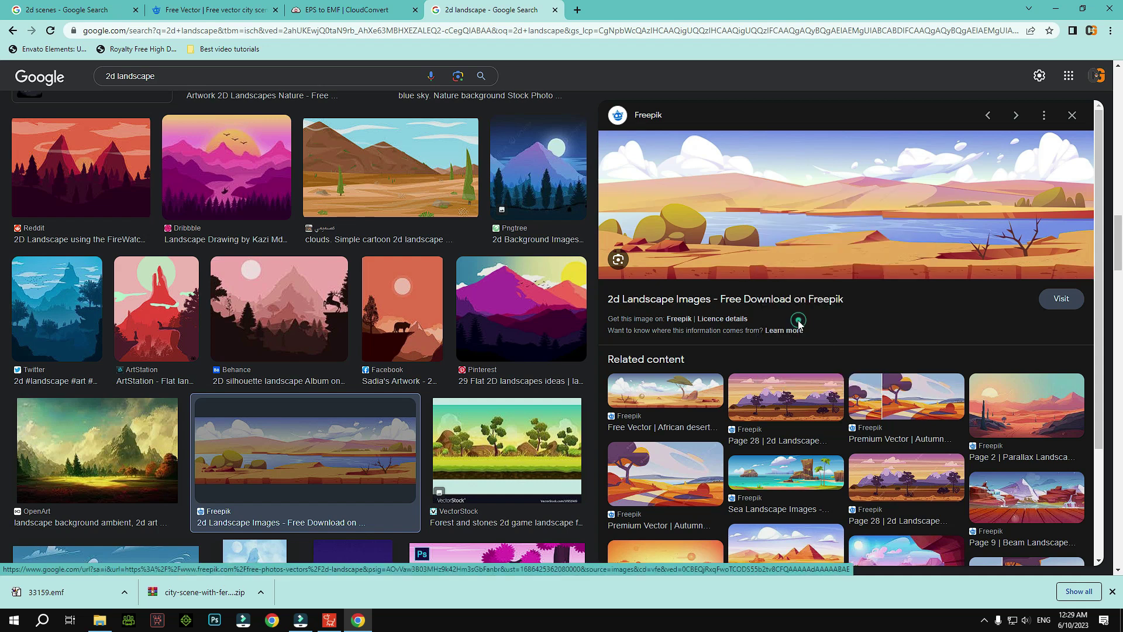
click(462, 297)
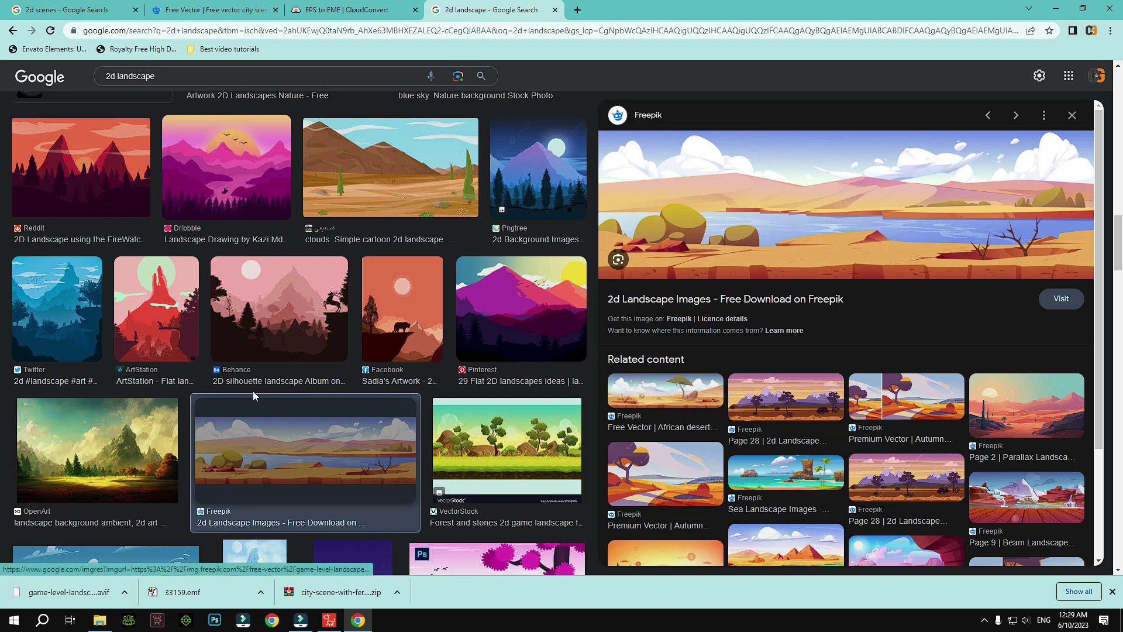
- Look through the 2d landscape image results for another usable background
scroll(351, 363, down, 3)
scroll(827, 281, down, 3)
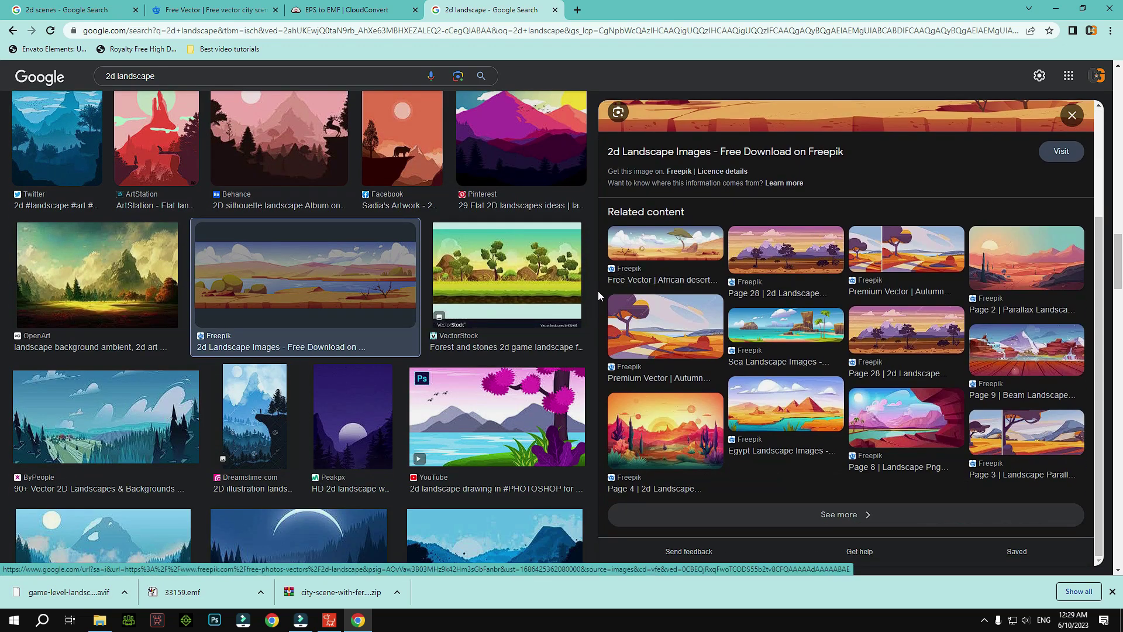
scroll(511, 318, down, 4)
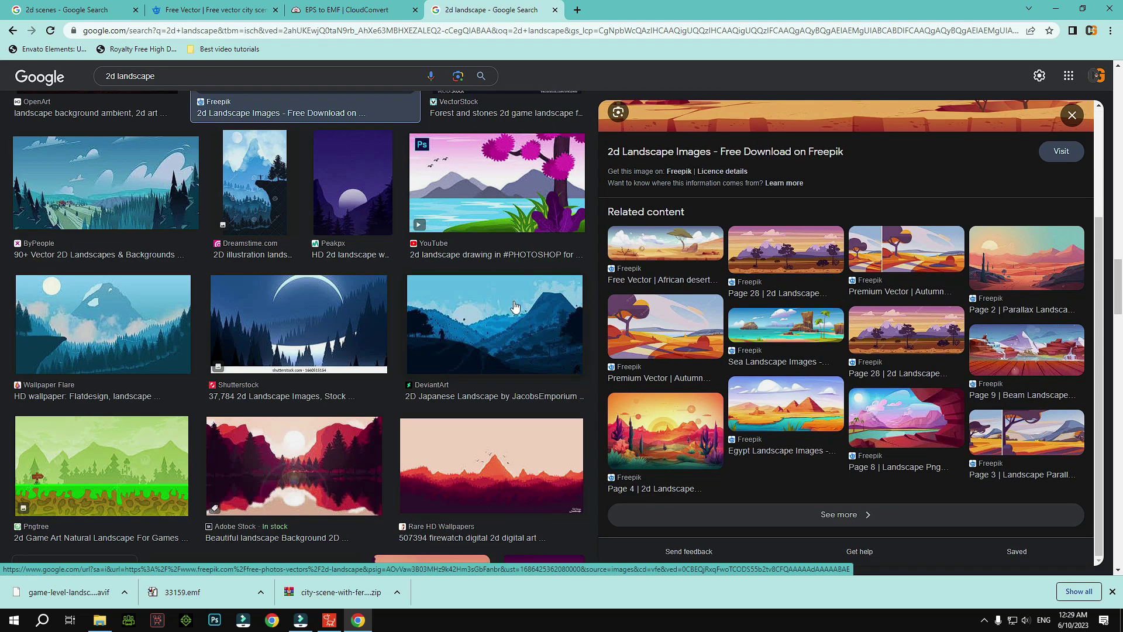
scroll(515, 306, down, 8)
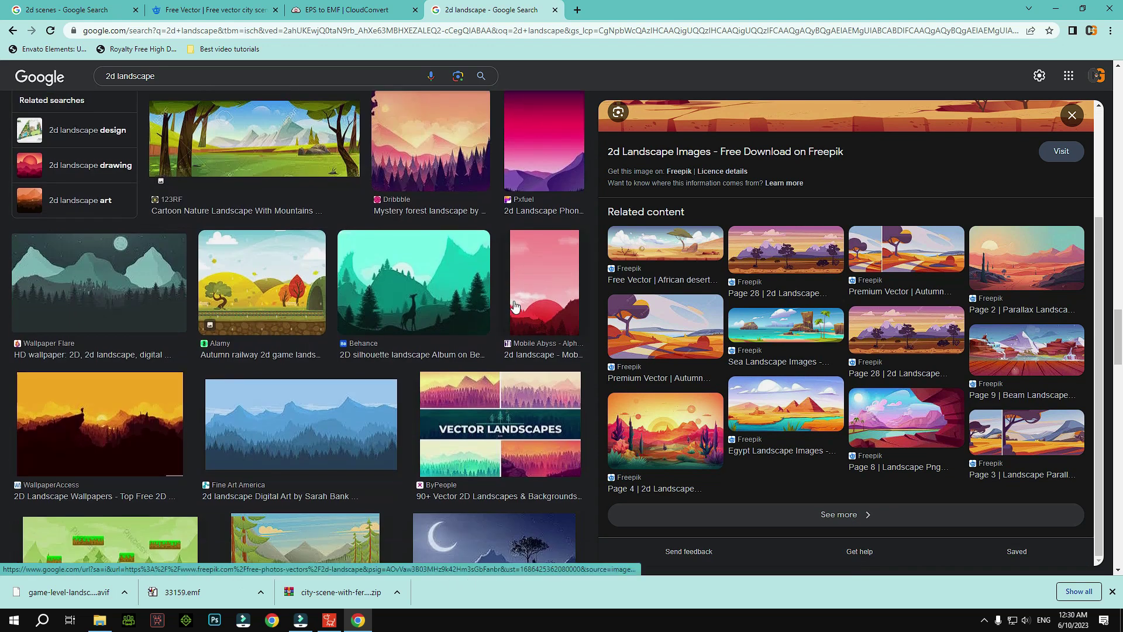
scroll(515, 306, down, 2)
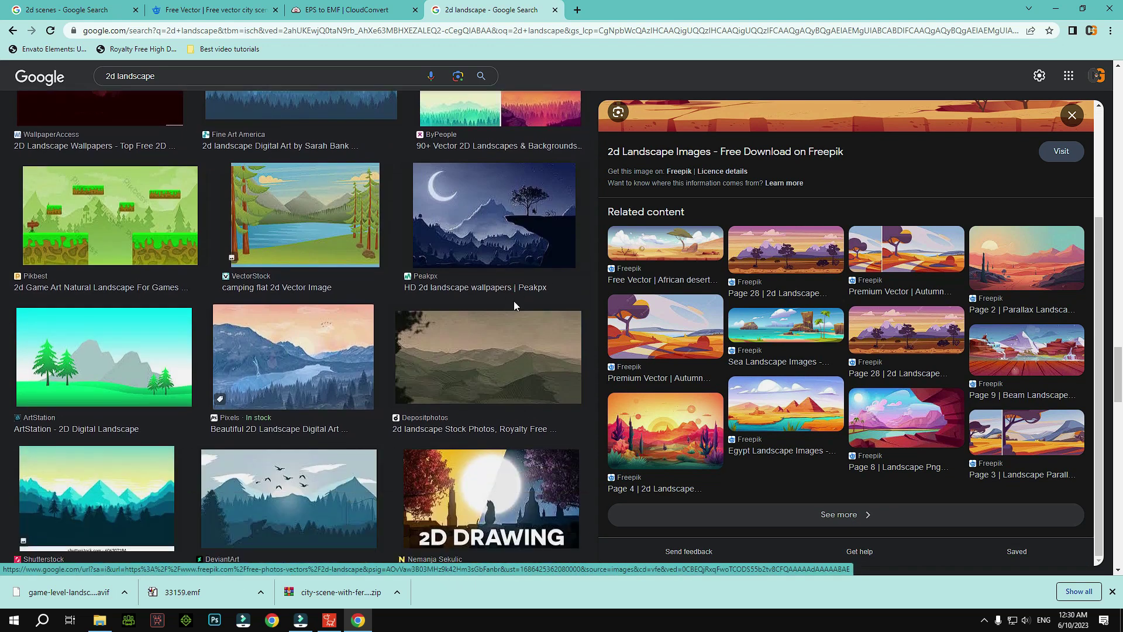
scroll(515, 304, down, 3)
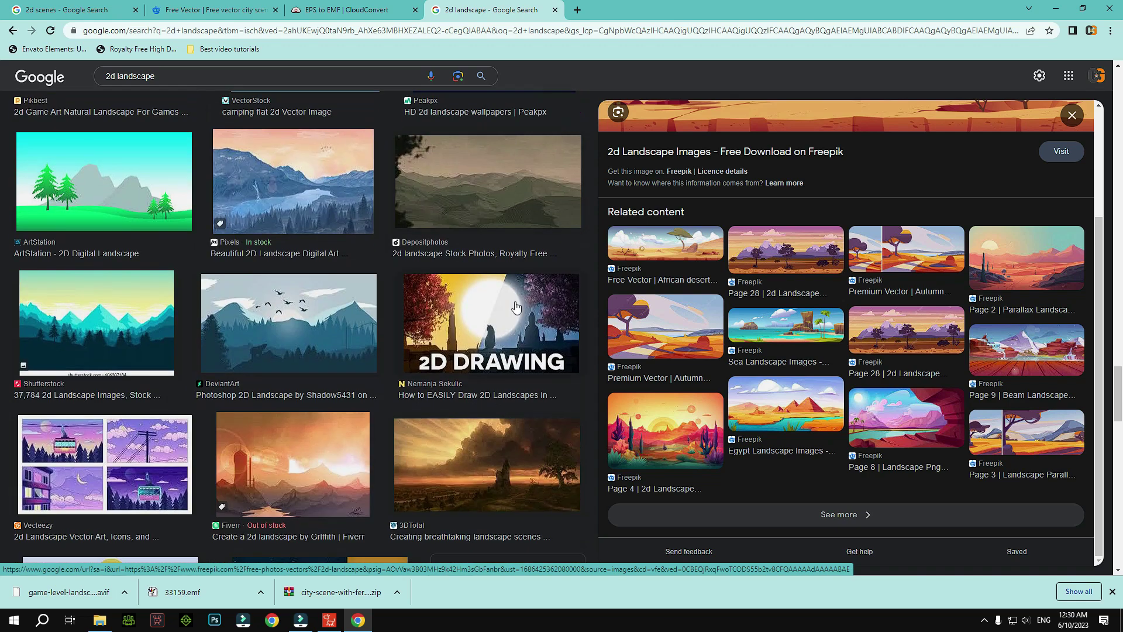
scroll(297, 346, down, 6)
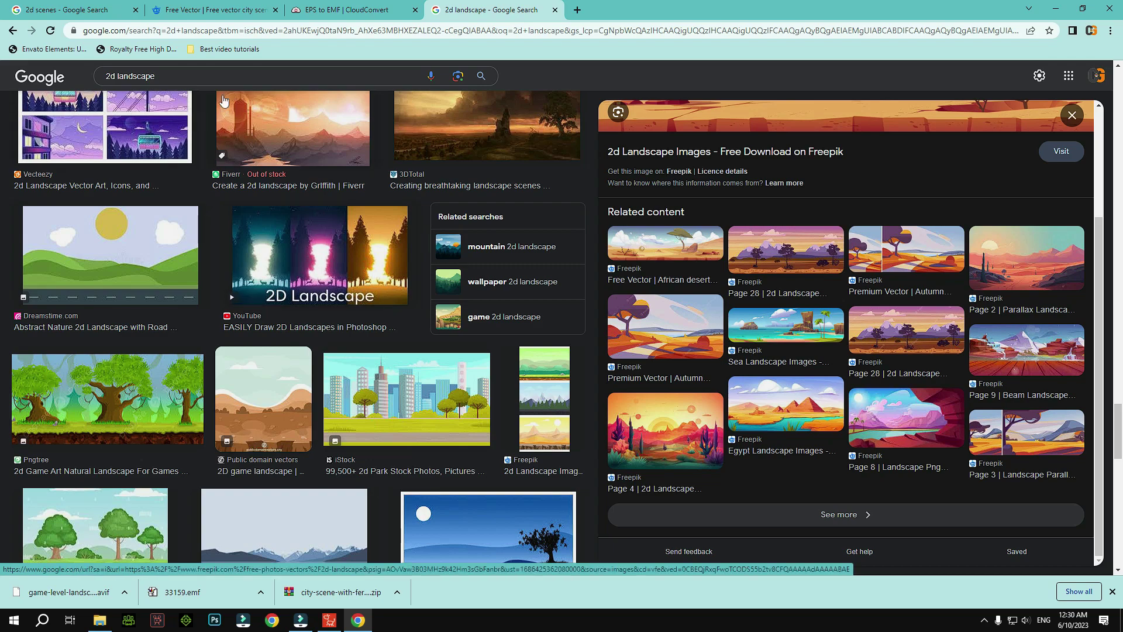
scroll(297, 346, down, 5)
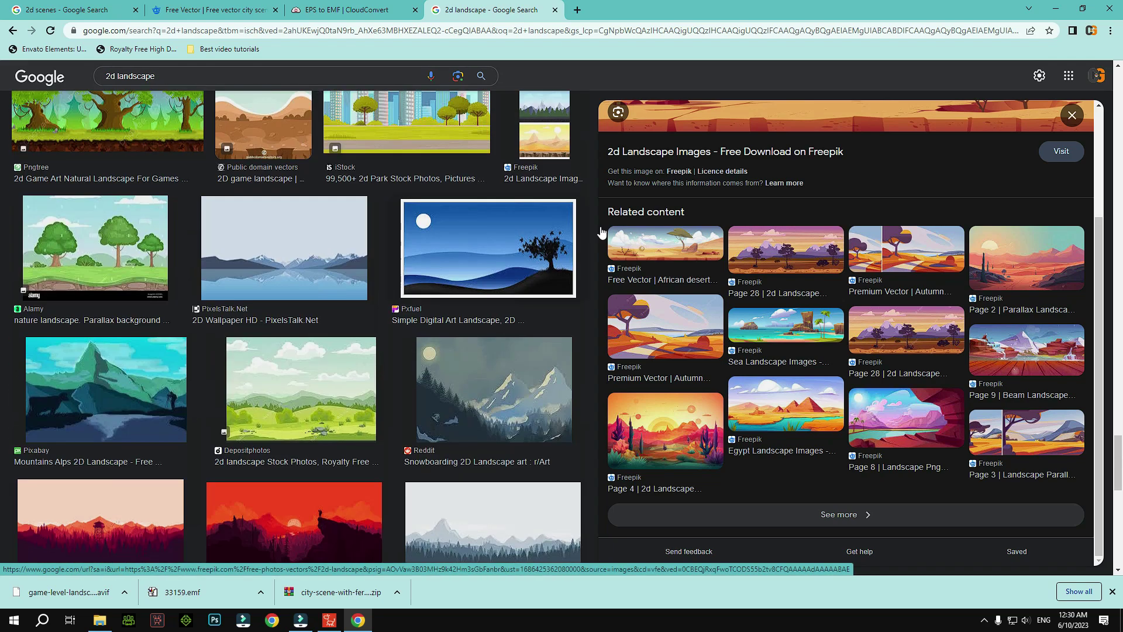
- Close the Freepik preview, check the Dreamstime landscape with the road, and examine more 2d landscape results
click(1072, 116)
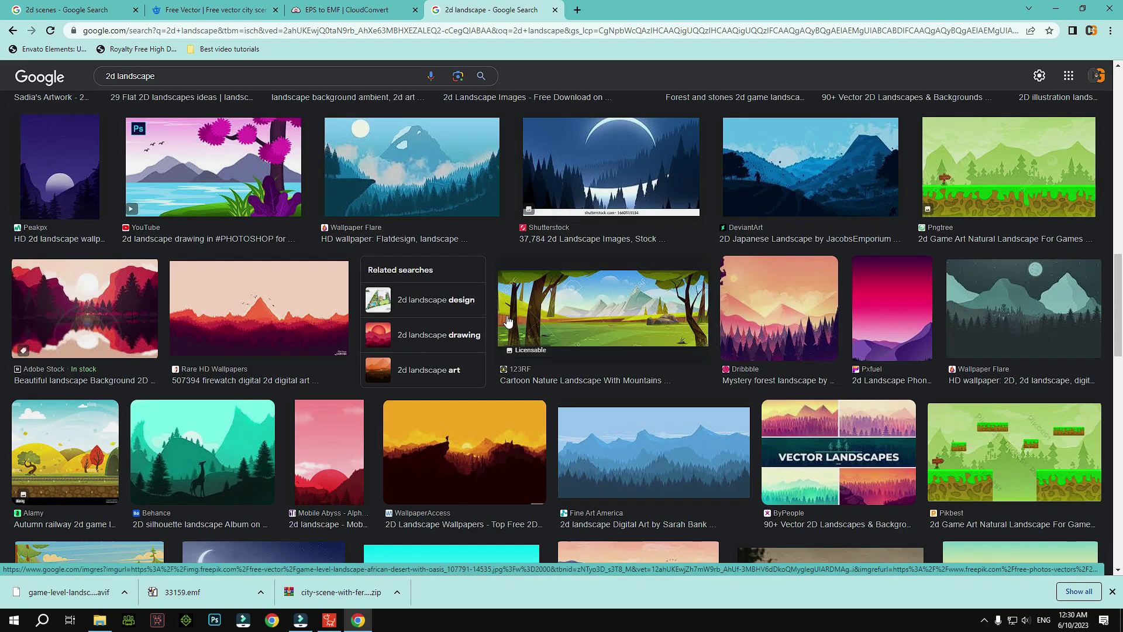
scroll(511, 316, down, 5)
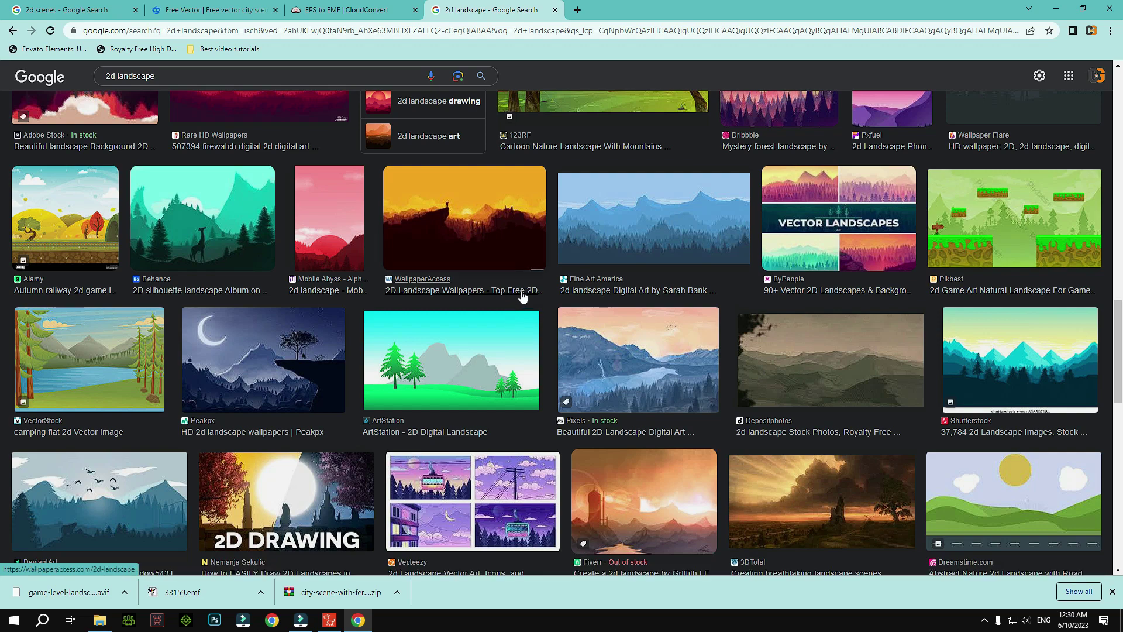
scroll(518, 304, down, 4)
click(933, 315)
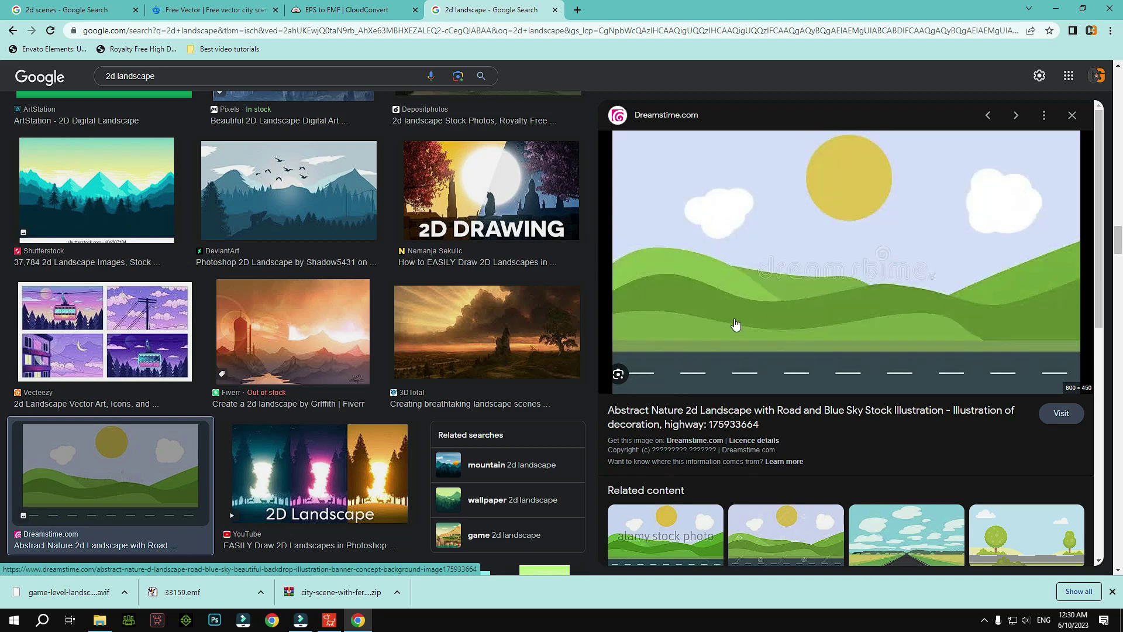
click(1073, 115)
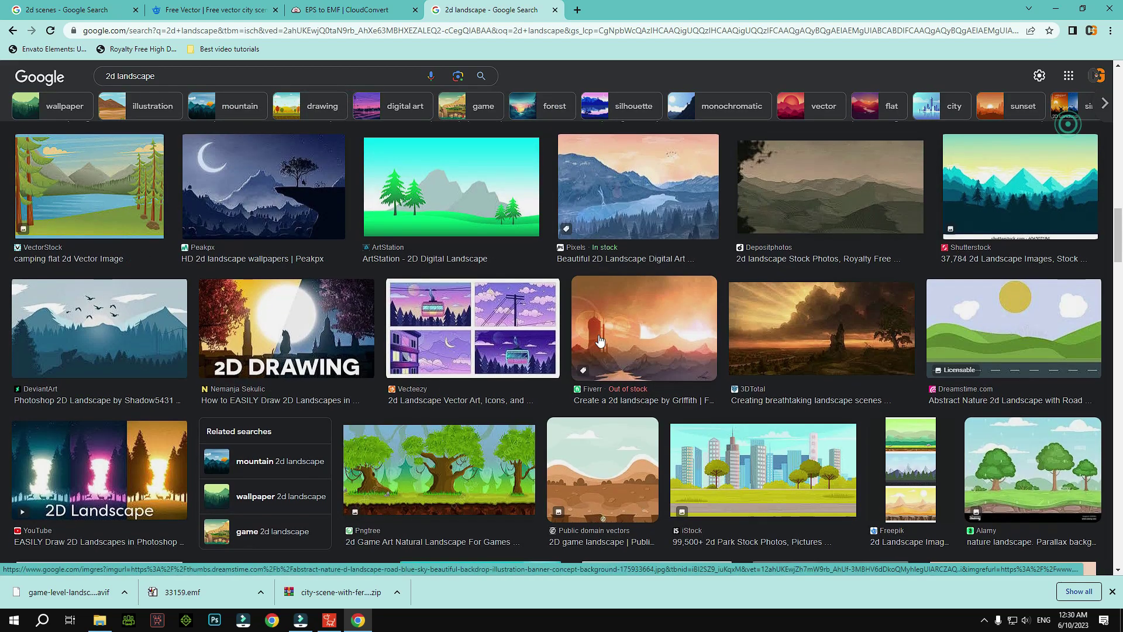
scroll(677, 310, down, 3)
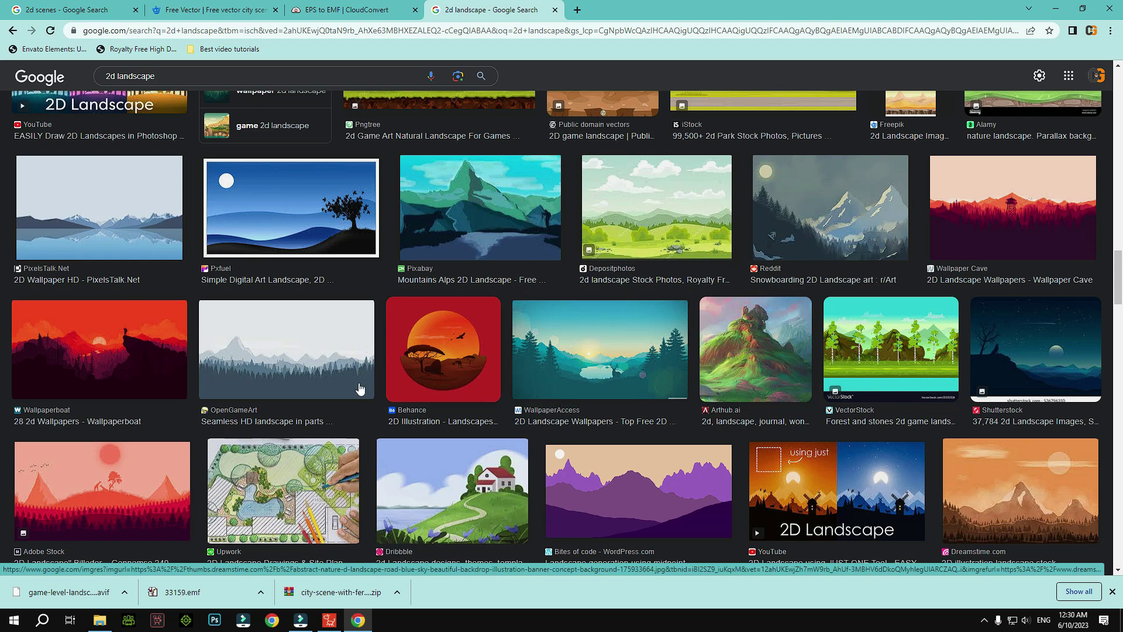
- Save the PixelsTalk mountain lake wallpaper to Downloads as the JPEG 2560x1600-2D-Landscape-Wallpaper
click(131, 228)
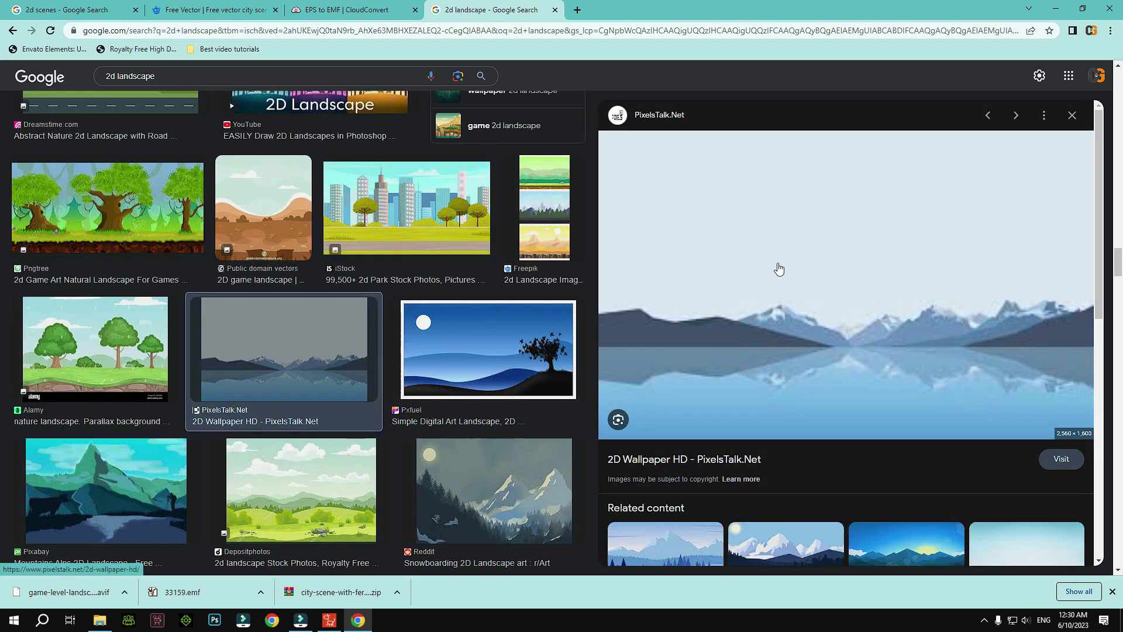
right_click(822, 298)
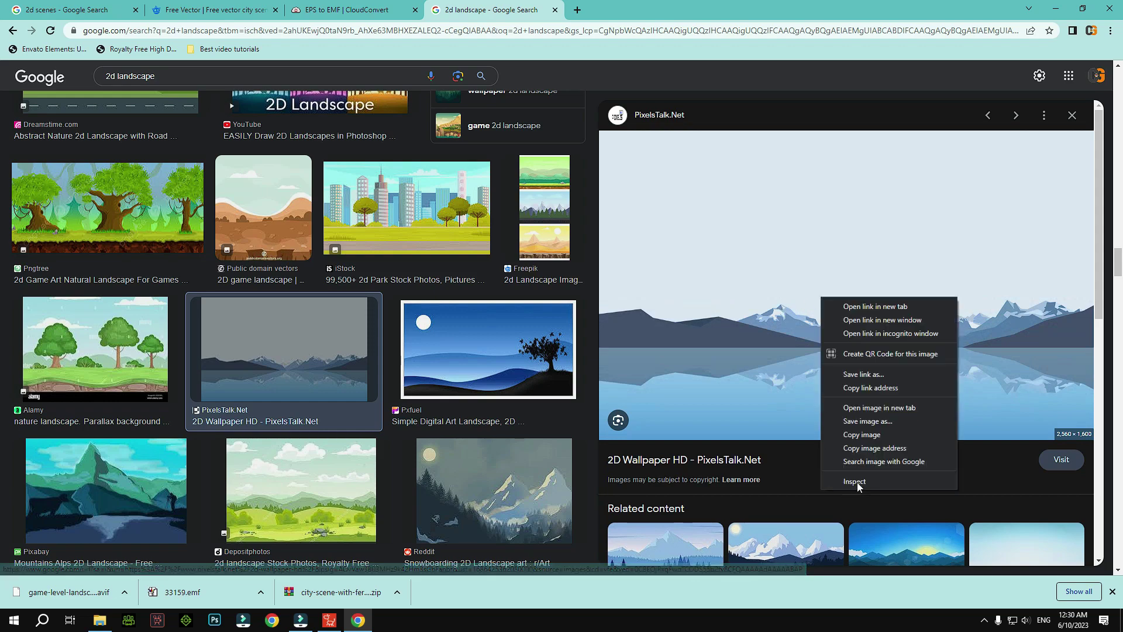
click(875, 423)
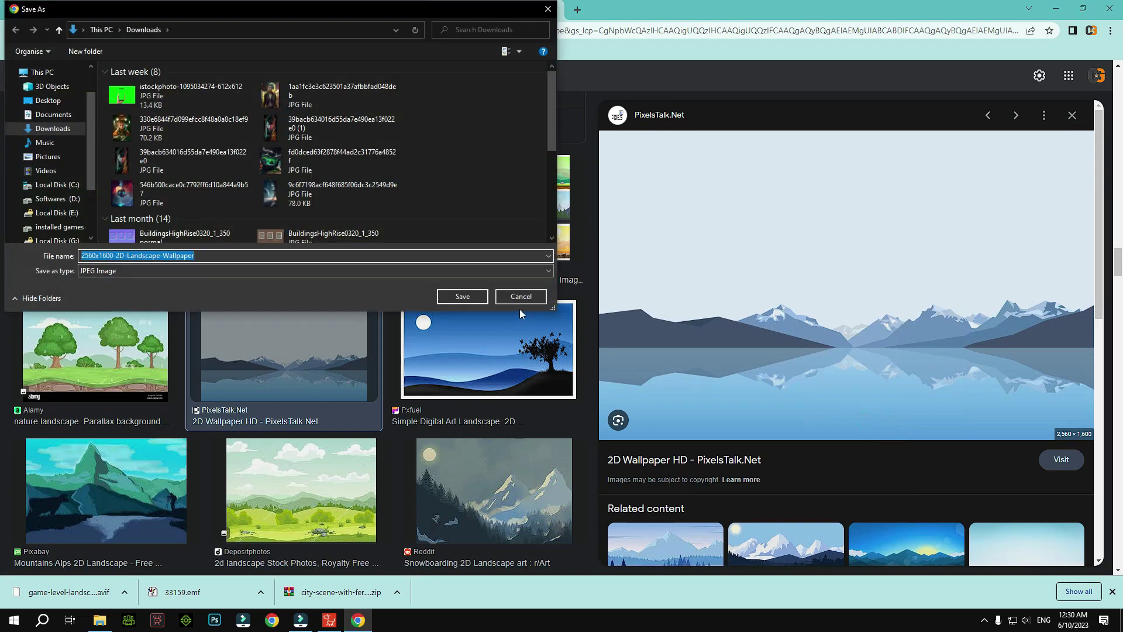
click(462, 296)
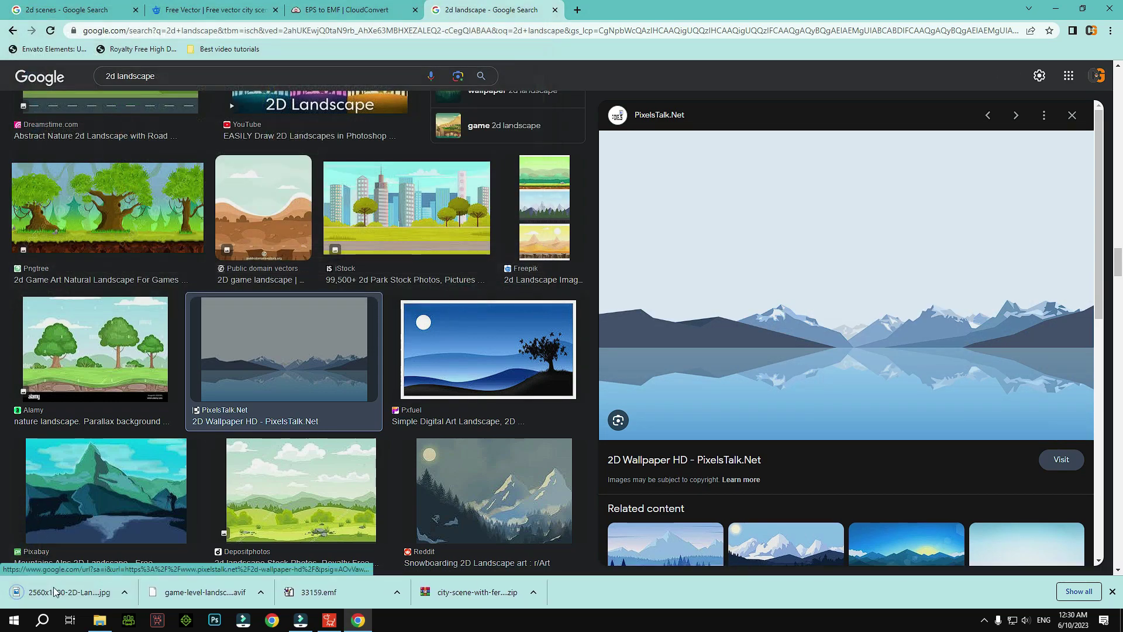
- Import the downloaded mountain lake wallpaper into Cartoon Animator 4 as a prop
drag(272, 591, 369, 335)
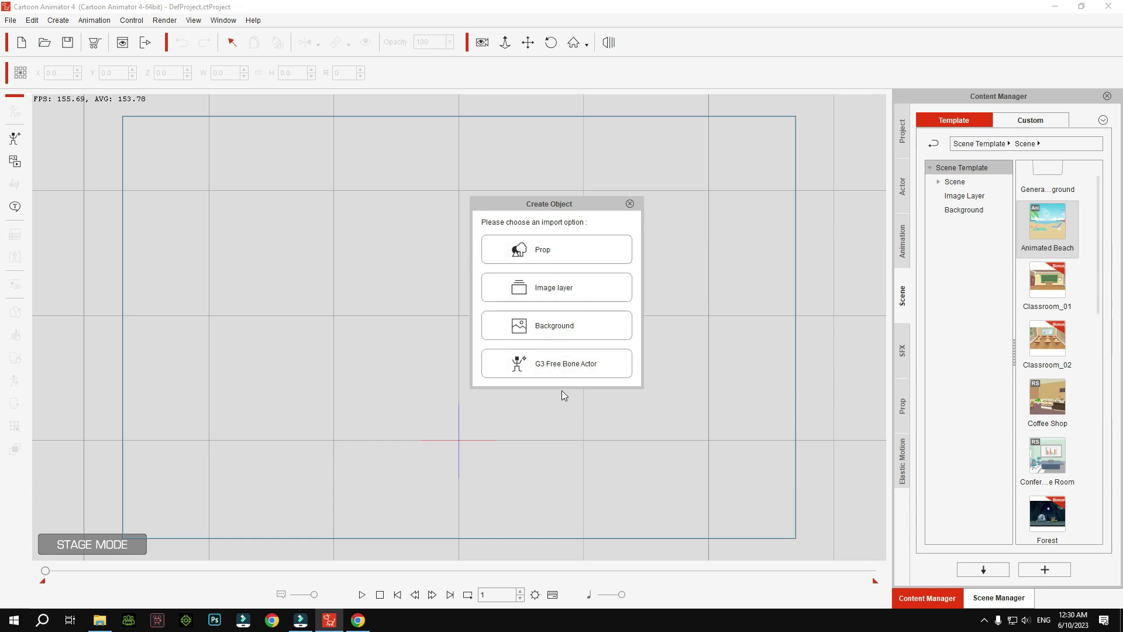
click(560, 252)
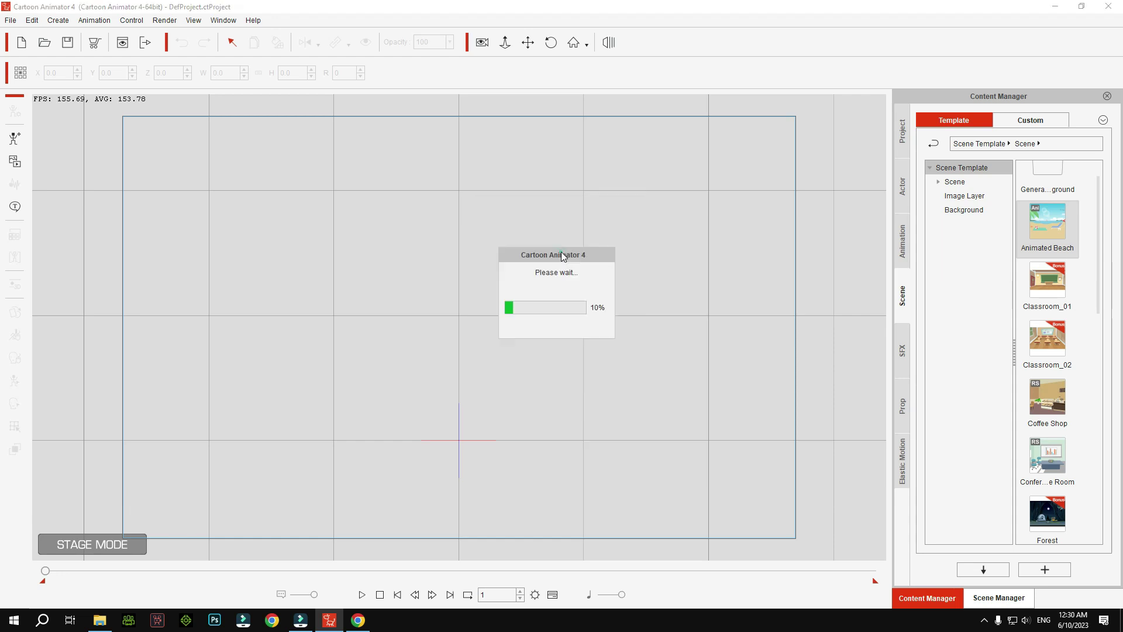
click(613, 358)
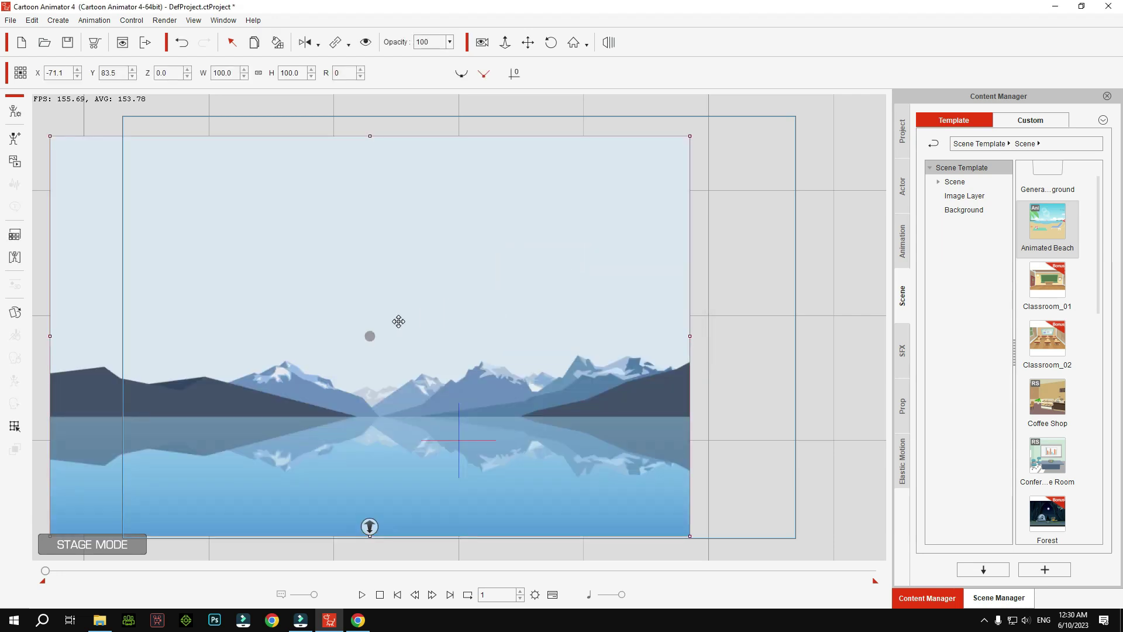
- Enlarge the lake picture to about 115.5 in width and height and position it to fill the camera frame
drag(404, 321, 460, 311)
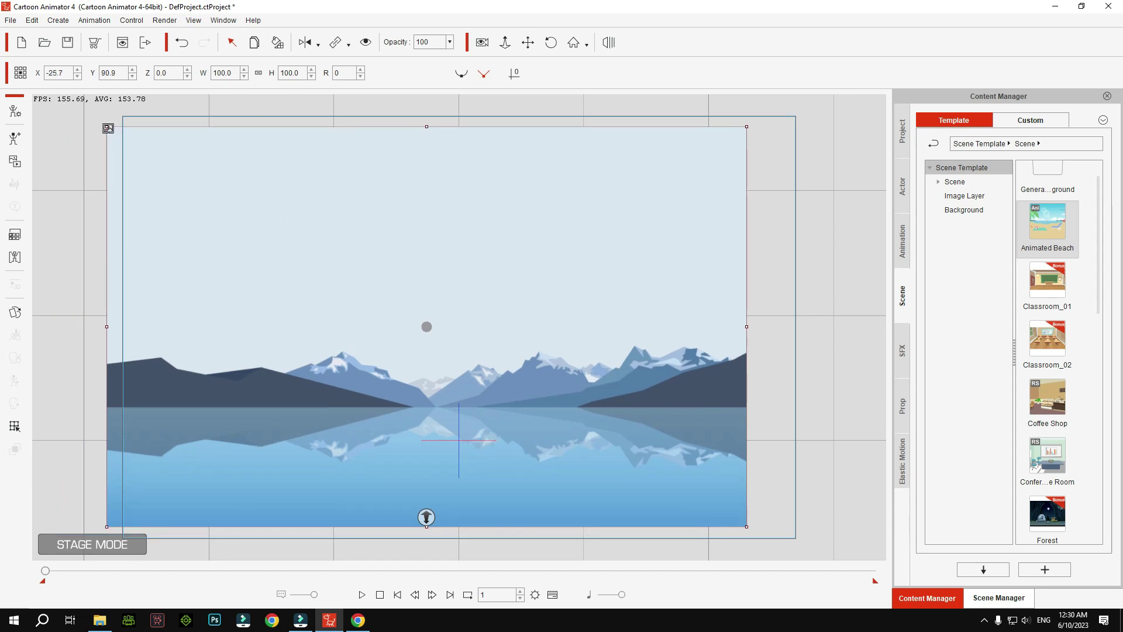
drag(108, 128, 57, 87)
drag(264, 195, 316, 185)
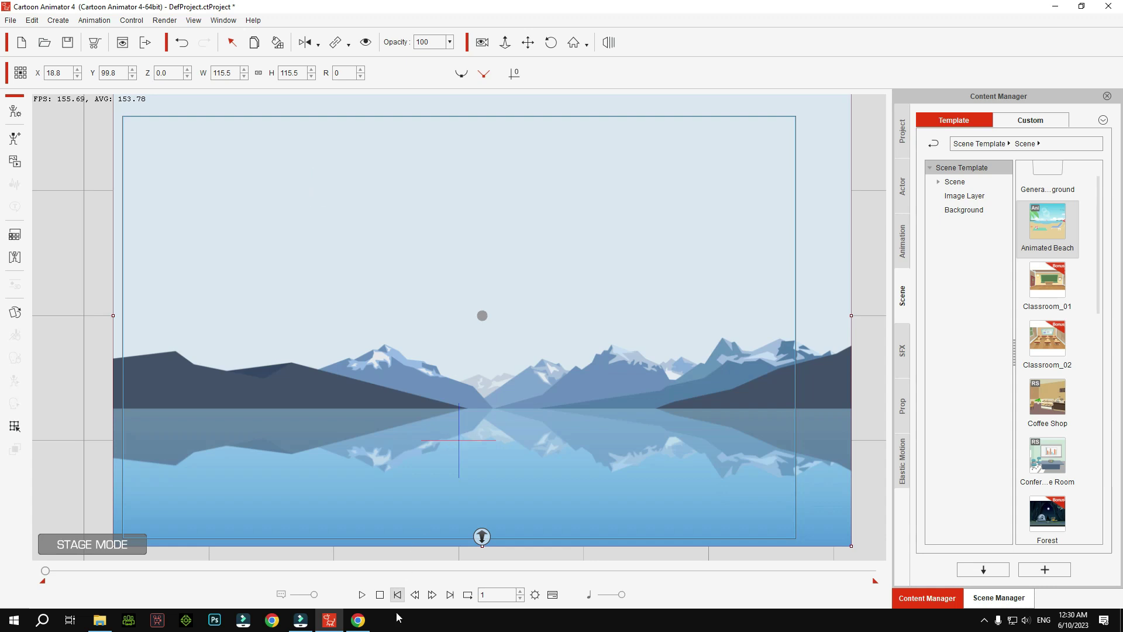
- Switch to Chrome, close the wallpaper preview and search Google Images for "boat png"
click(358, 620)
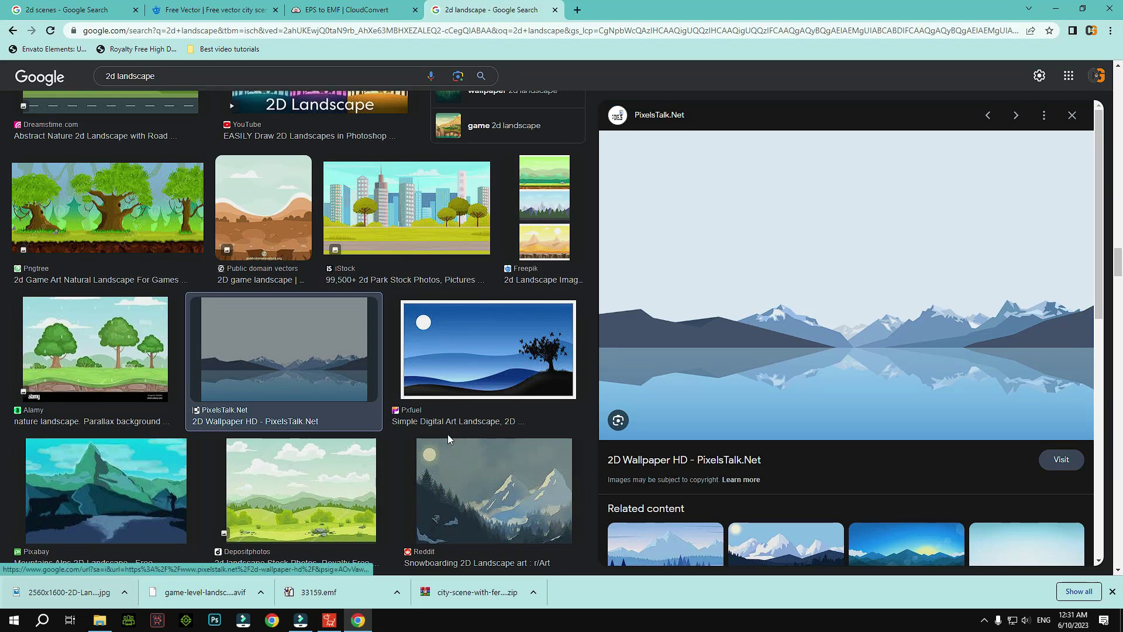
click(1073, 115)
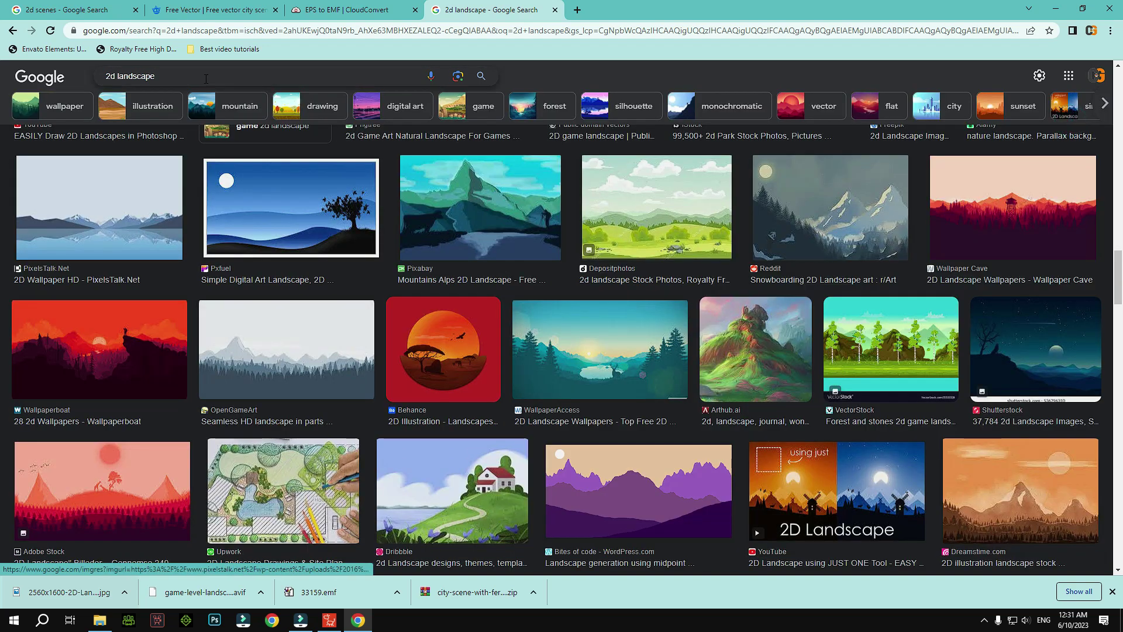
click(206, 79)
key(ctrl+a)
key(BackSpace)
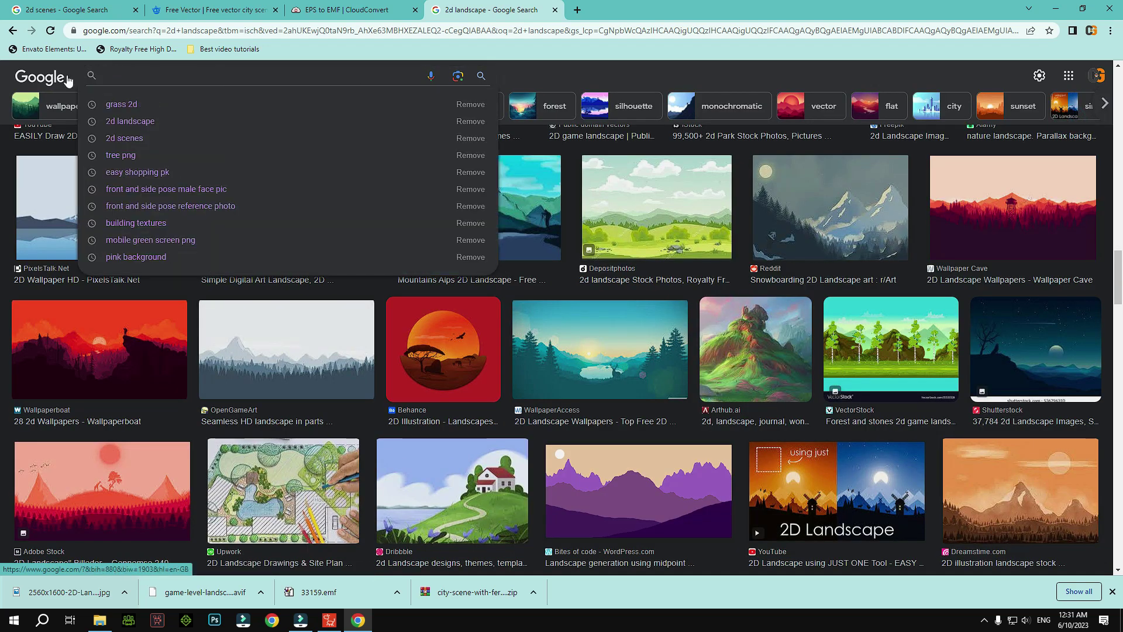
text(boat png\)
key(Return)
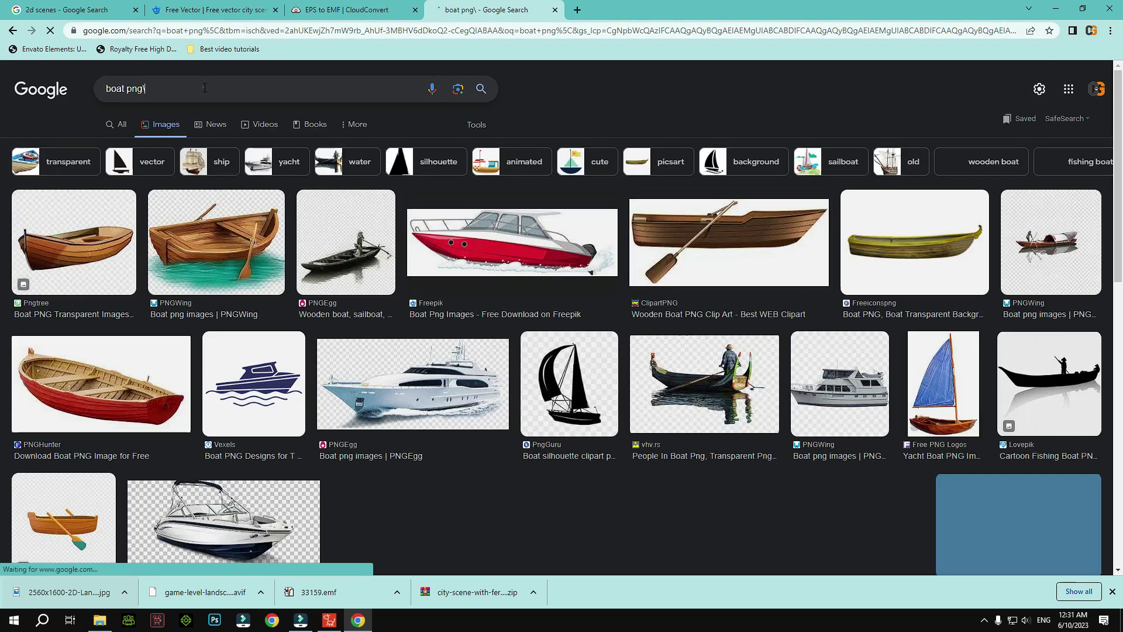
click(202, 87)
key(BackSpace)
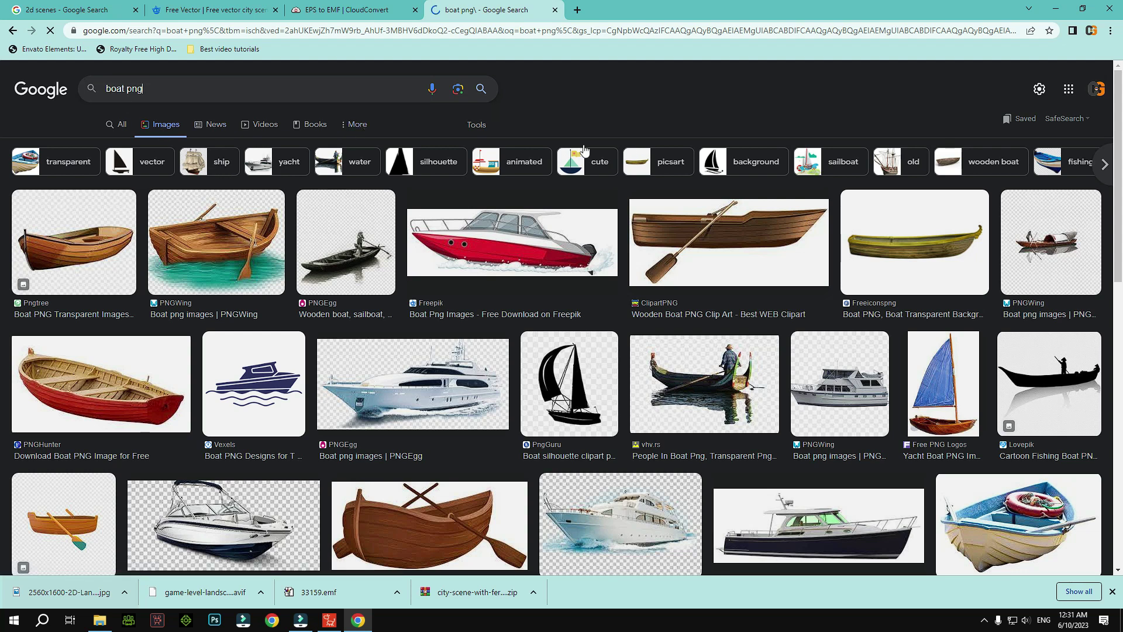
- Filter the boat images to the Large size and check the ClipartPNG wooden boat with the oar
click(490, 125)
click(105, 146)
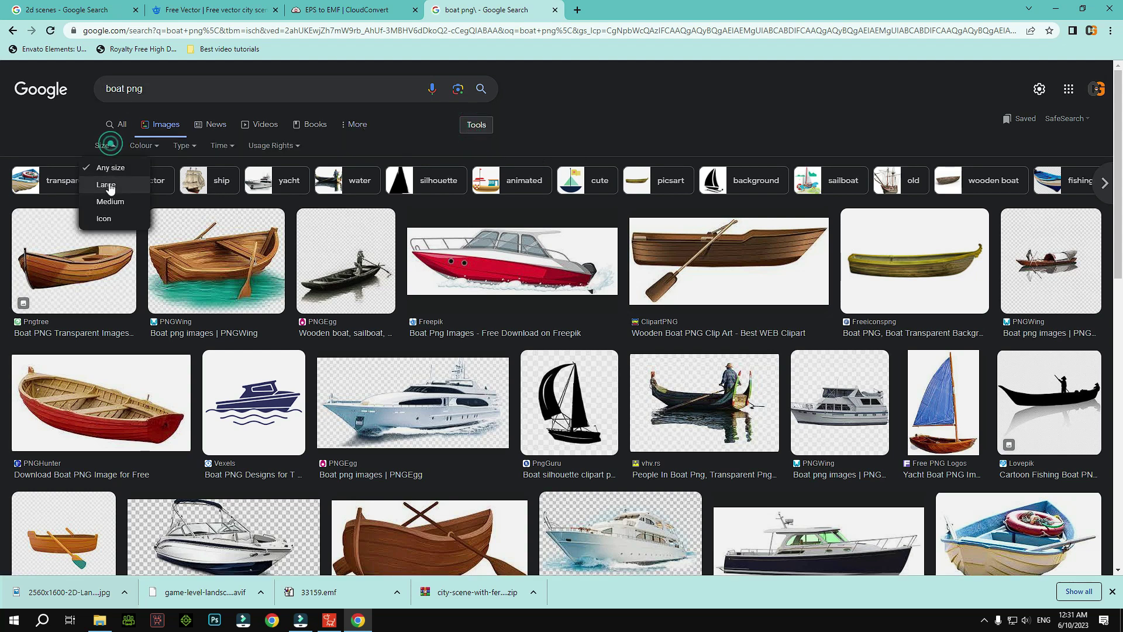
click(107, 183)
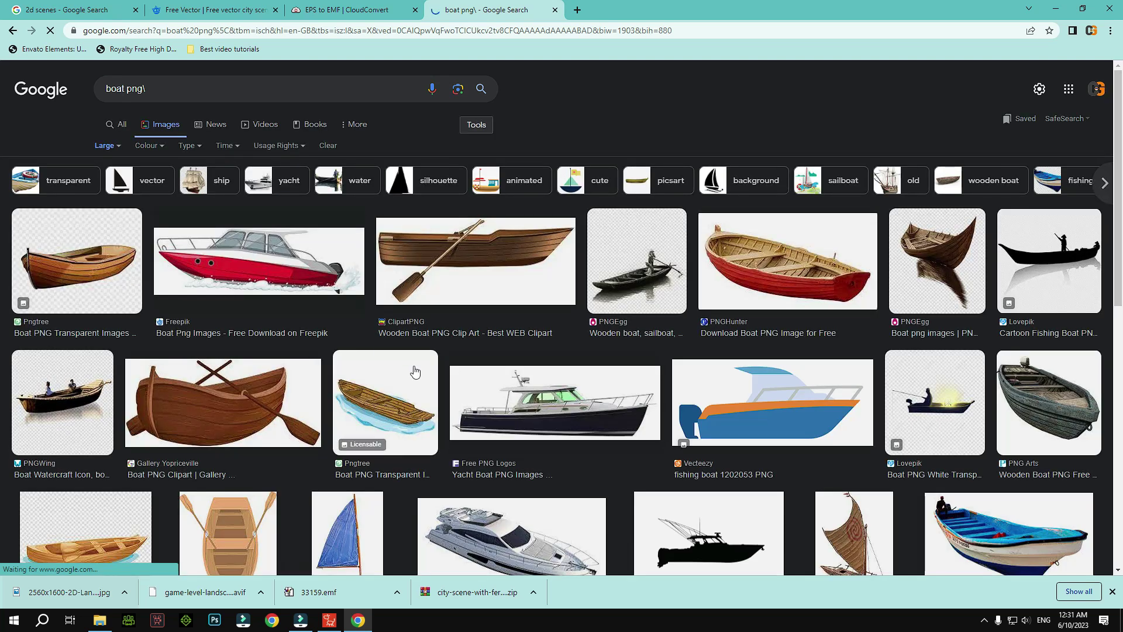
click(514, 268)
click(1074, 115)
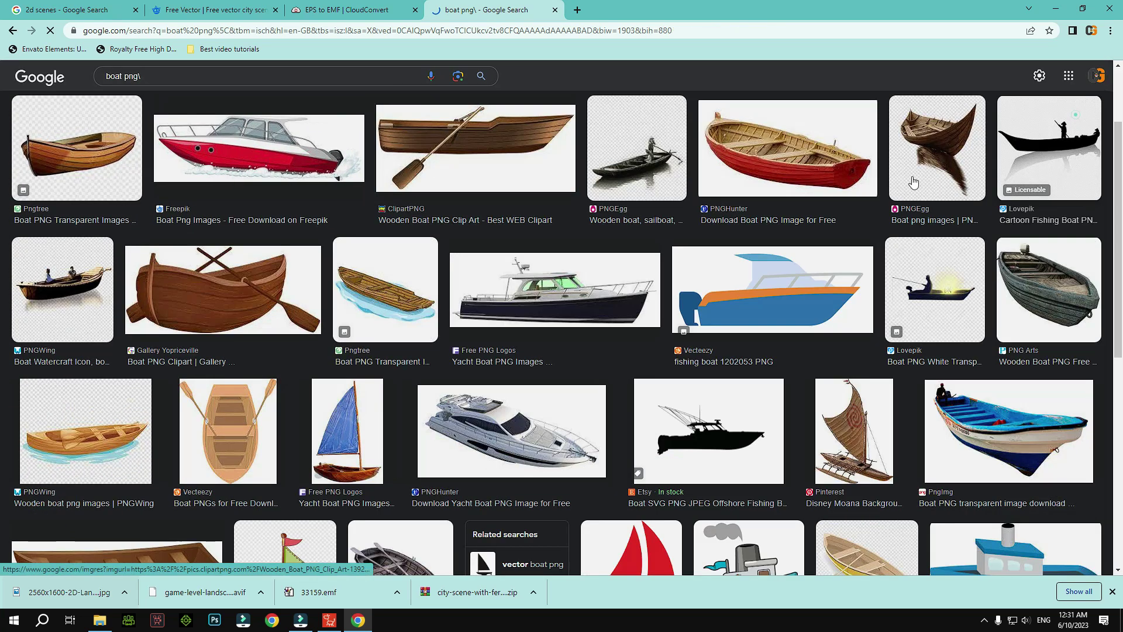
- Find the Clipartix cartoon steamboat in the results and save it to Downloads as the PNG Boat-free-to-use-clipart
scroll(522, 311, down, 2)
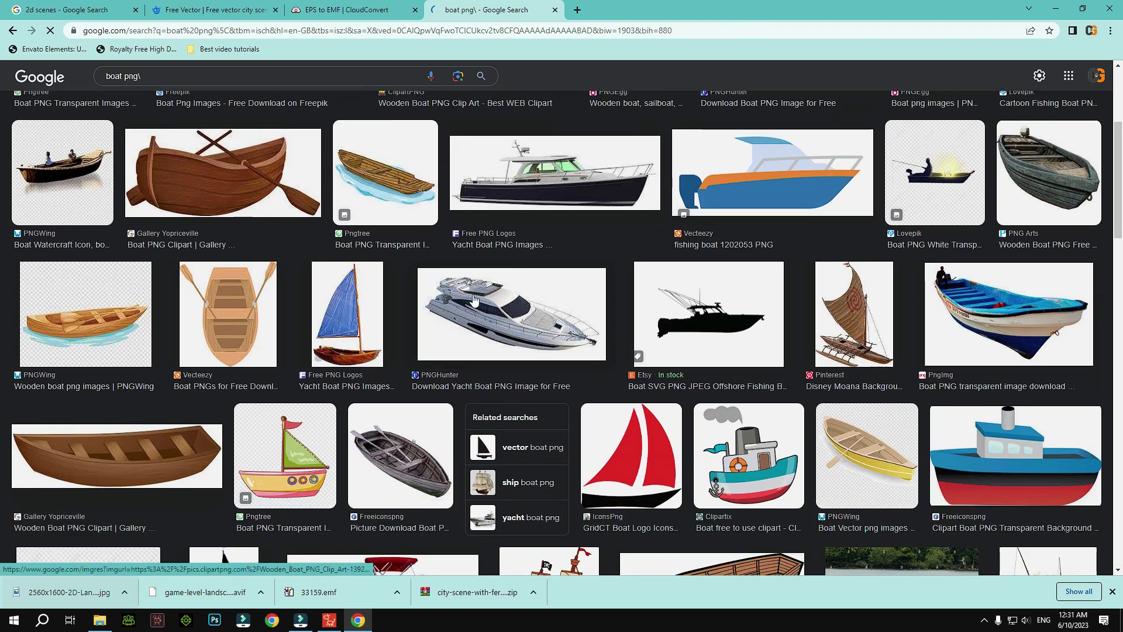
scroll(522, 311, down, 4)
click(739, 268)
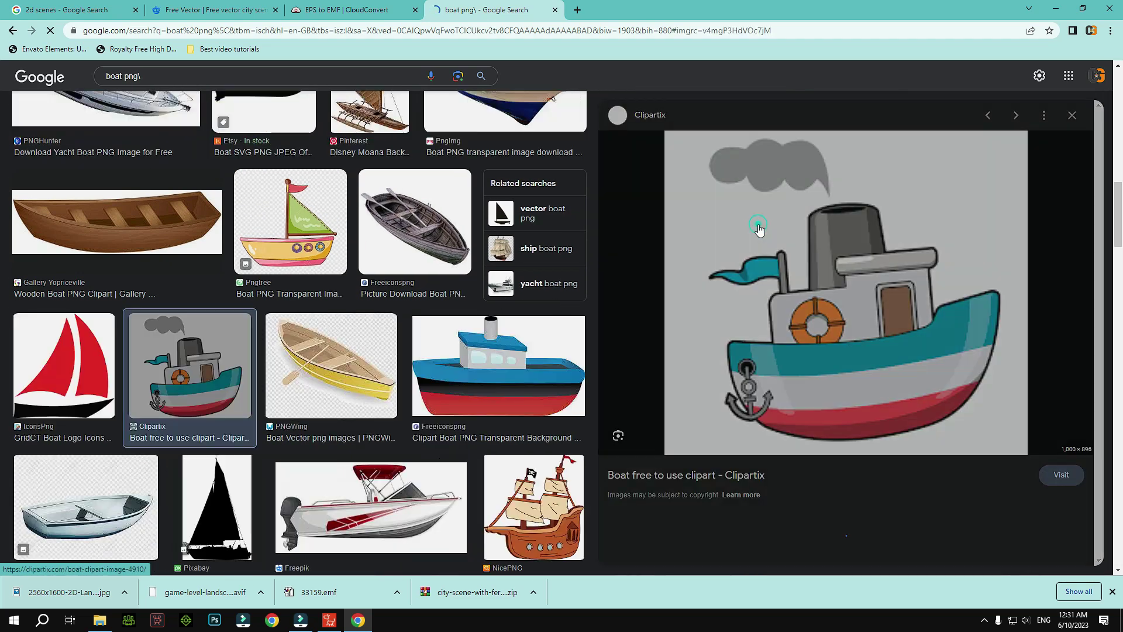
right_click(812, 276)
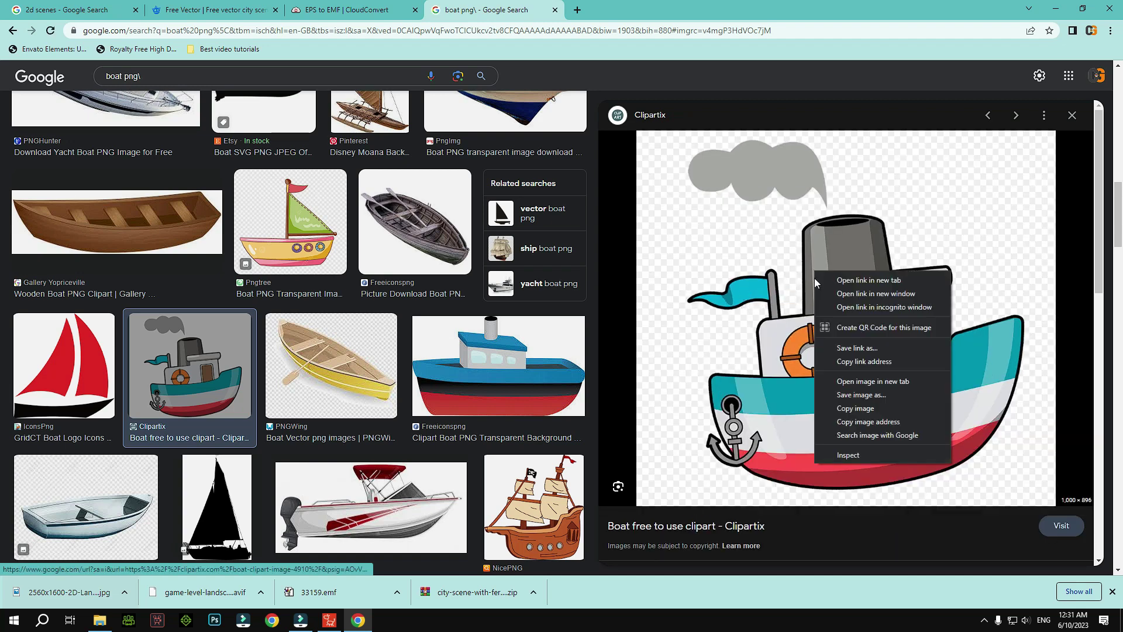
click(863, 395)
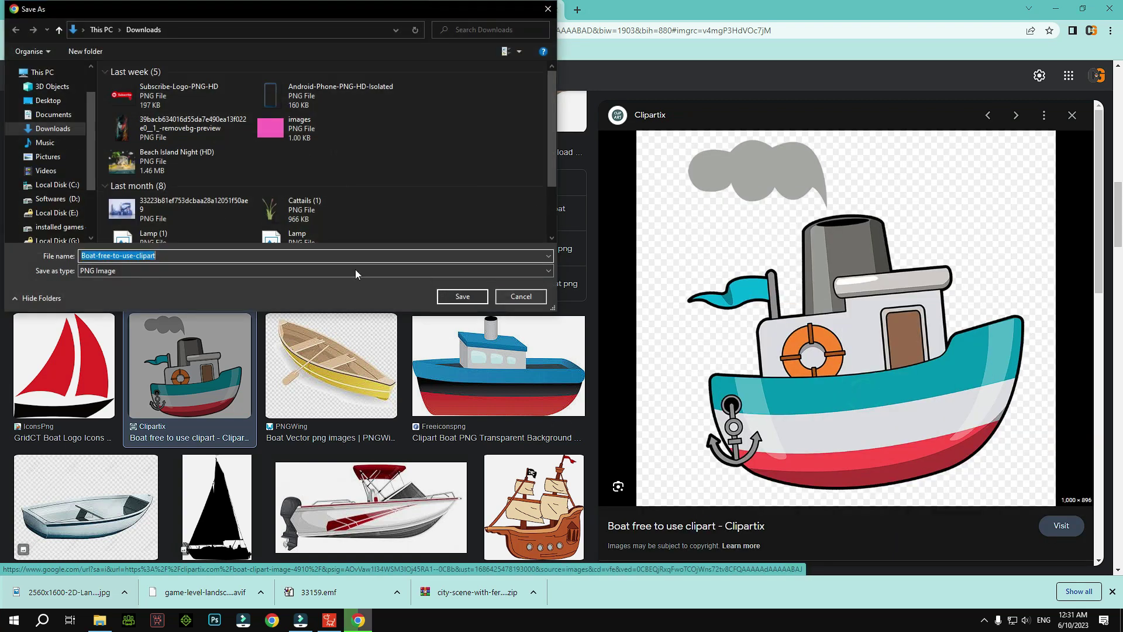
click(473, 299)
- Import the steamboat into Cartoon Animator 4 as a prop and place it on the lake's left shoreline, scaled to about 28.8
drag(100, 589, 336, 629)
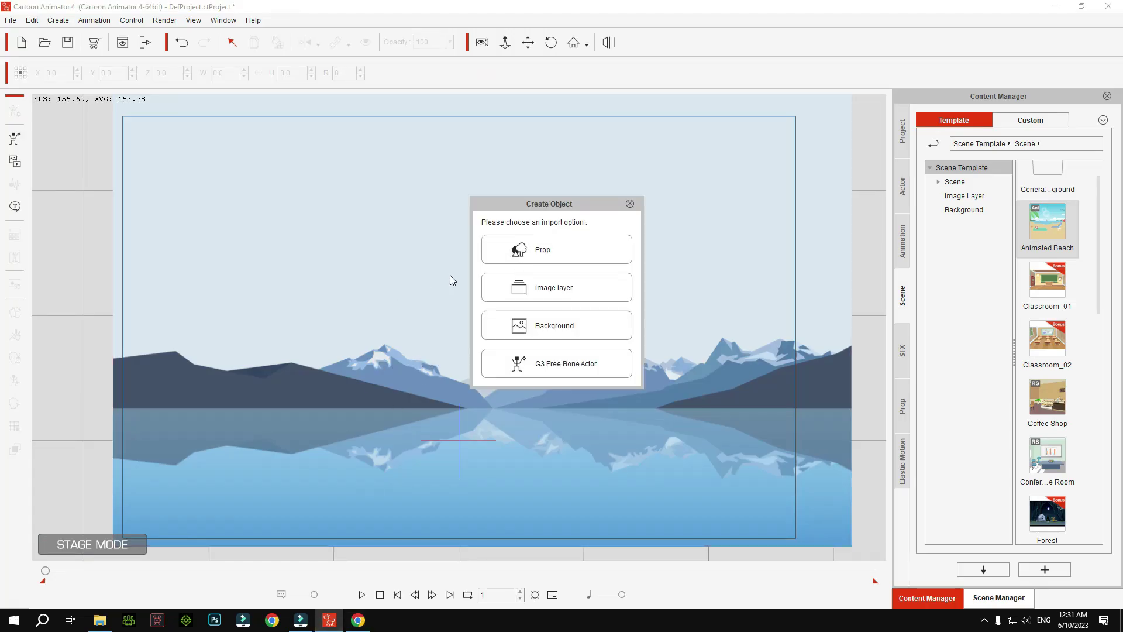
click(556, 259)
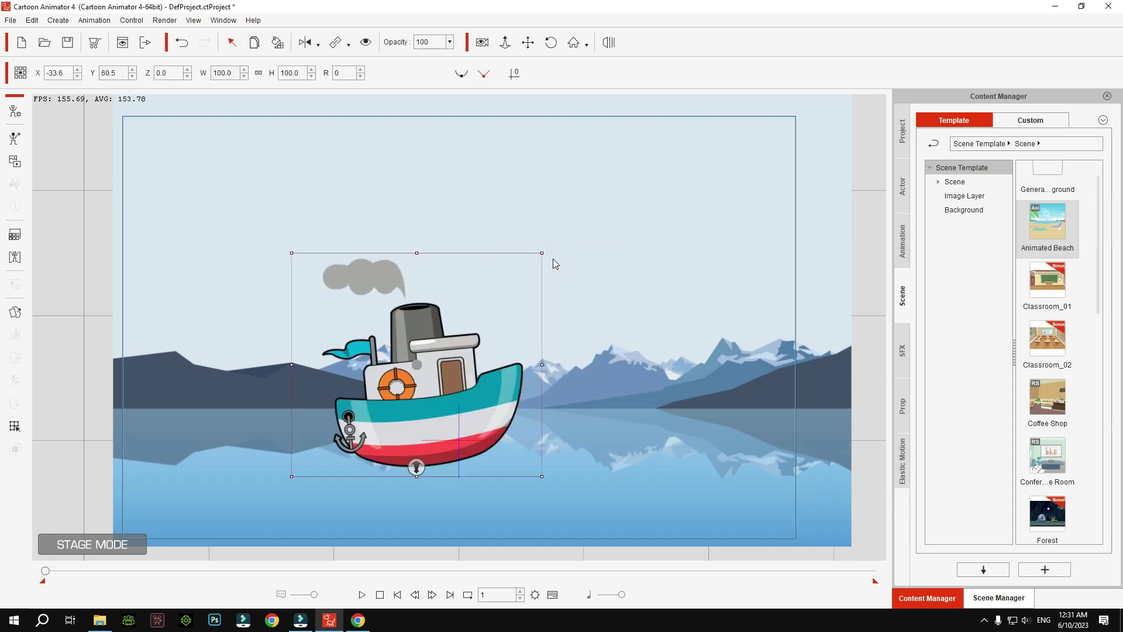
drag(405, 346, 485, 332)
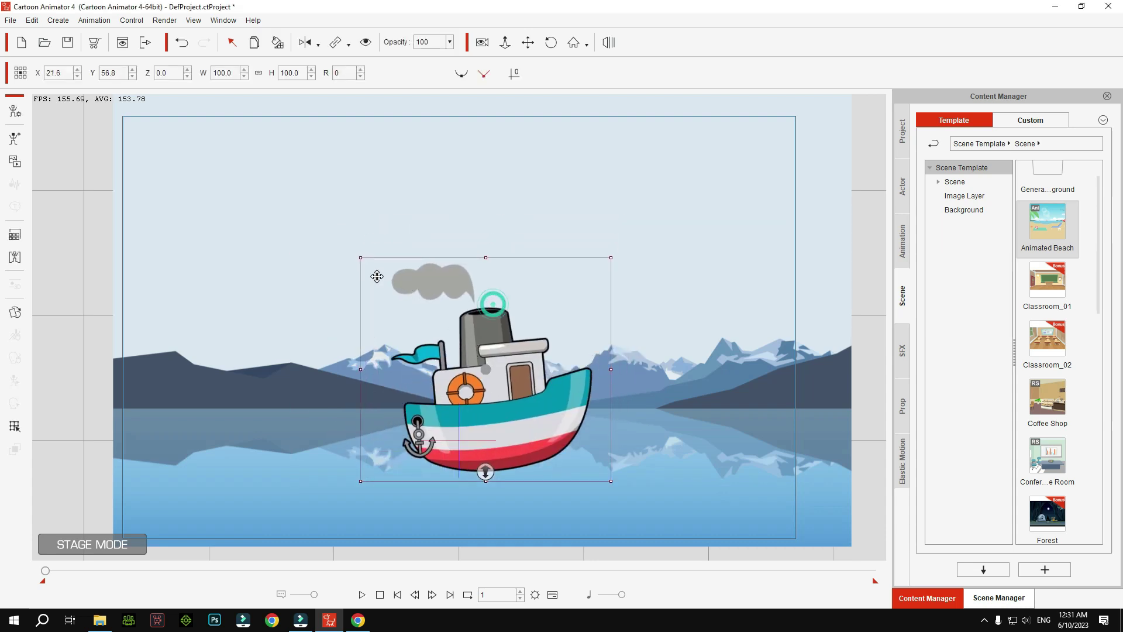
drag(363, 258, 239, 380)
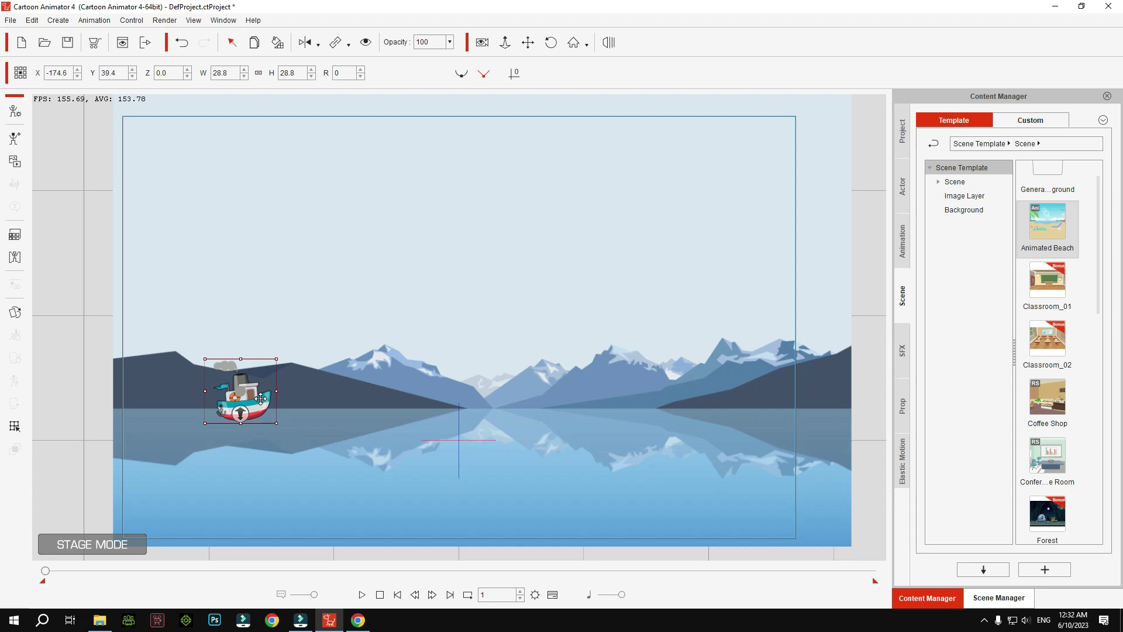
- Add two copies of the boat along the waterline and shrink the rightmost one to about 15.6
ctrl+drag(261, 400, 619, 399)
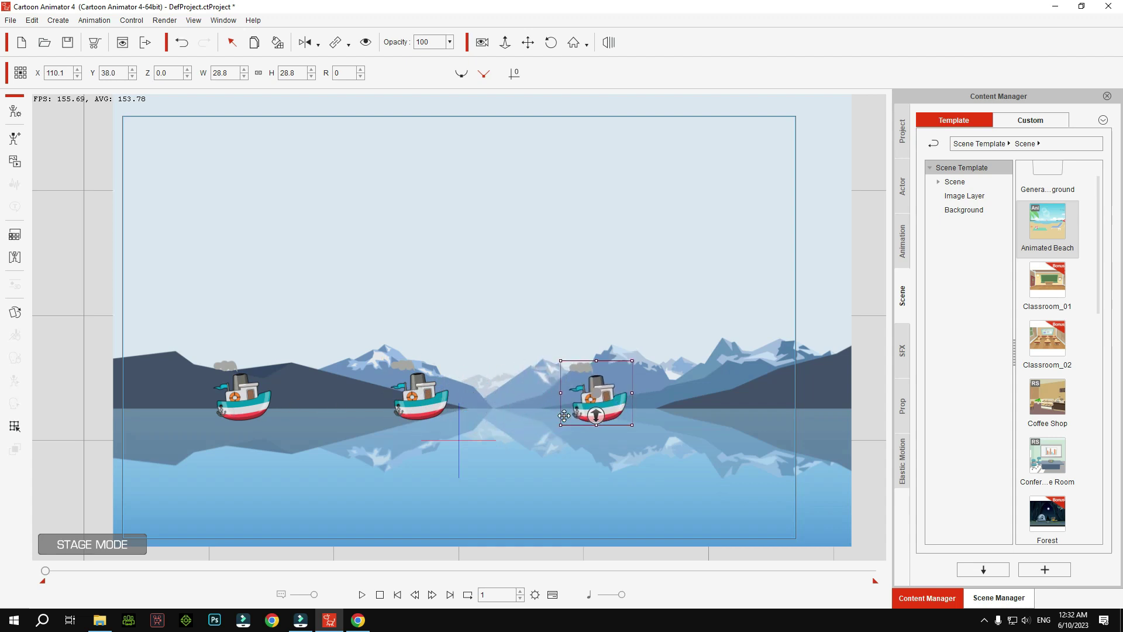
drag(630, 364, 619, 381)
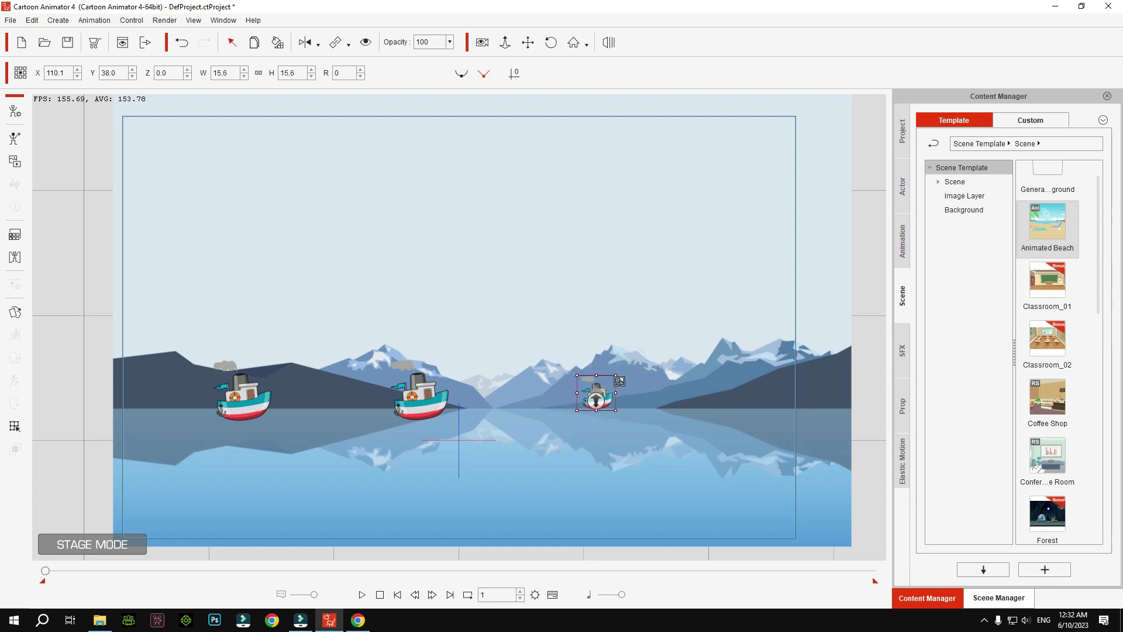